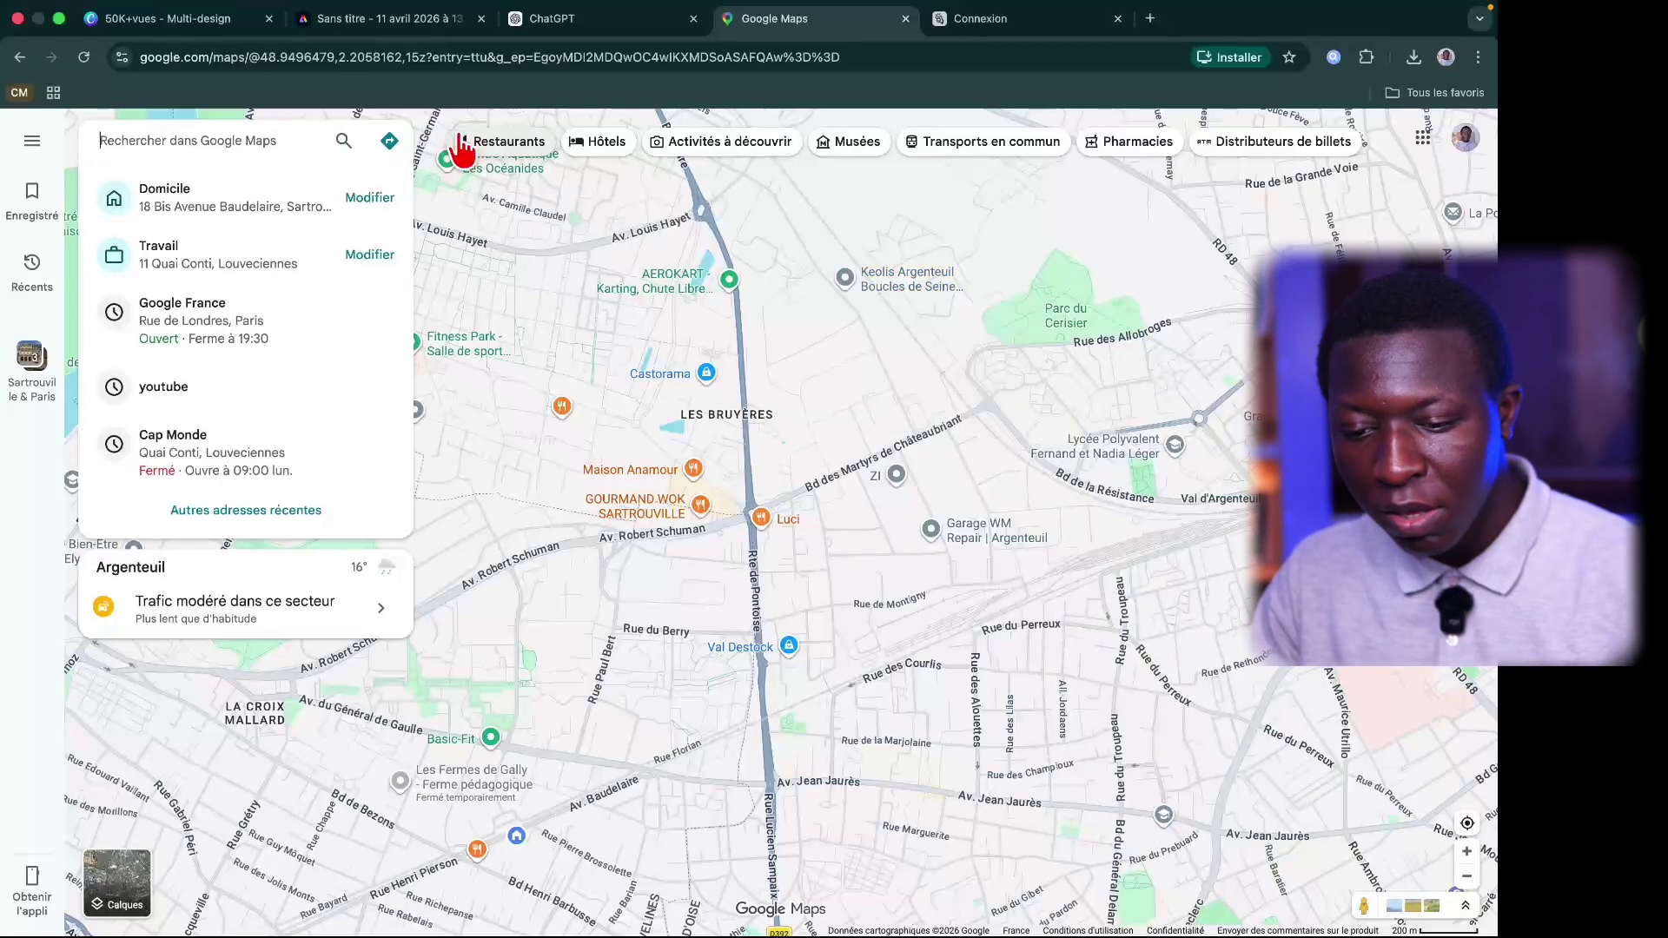
Step: List the restaurants in the current map area and open the Pizza Punch Sartrouville listing
mouse_move(486, 184)
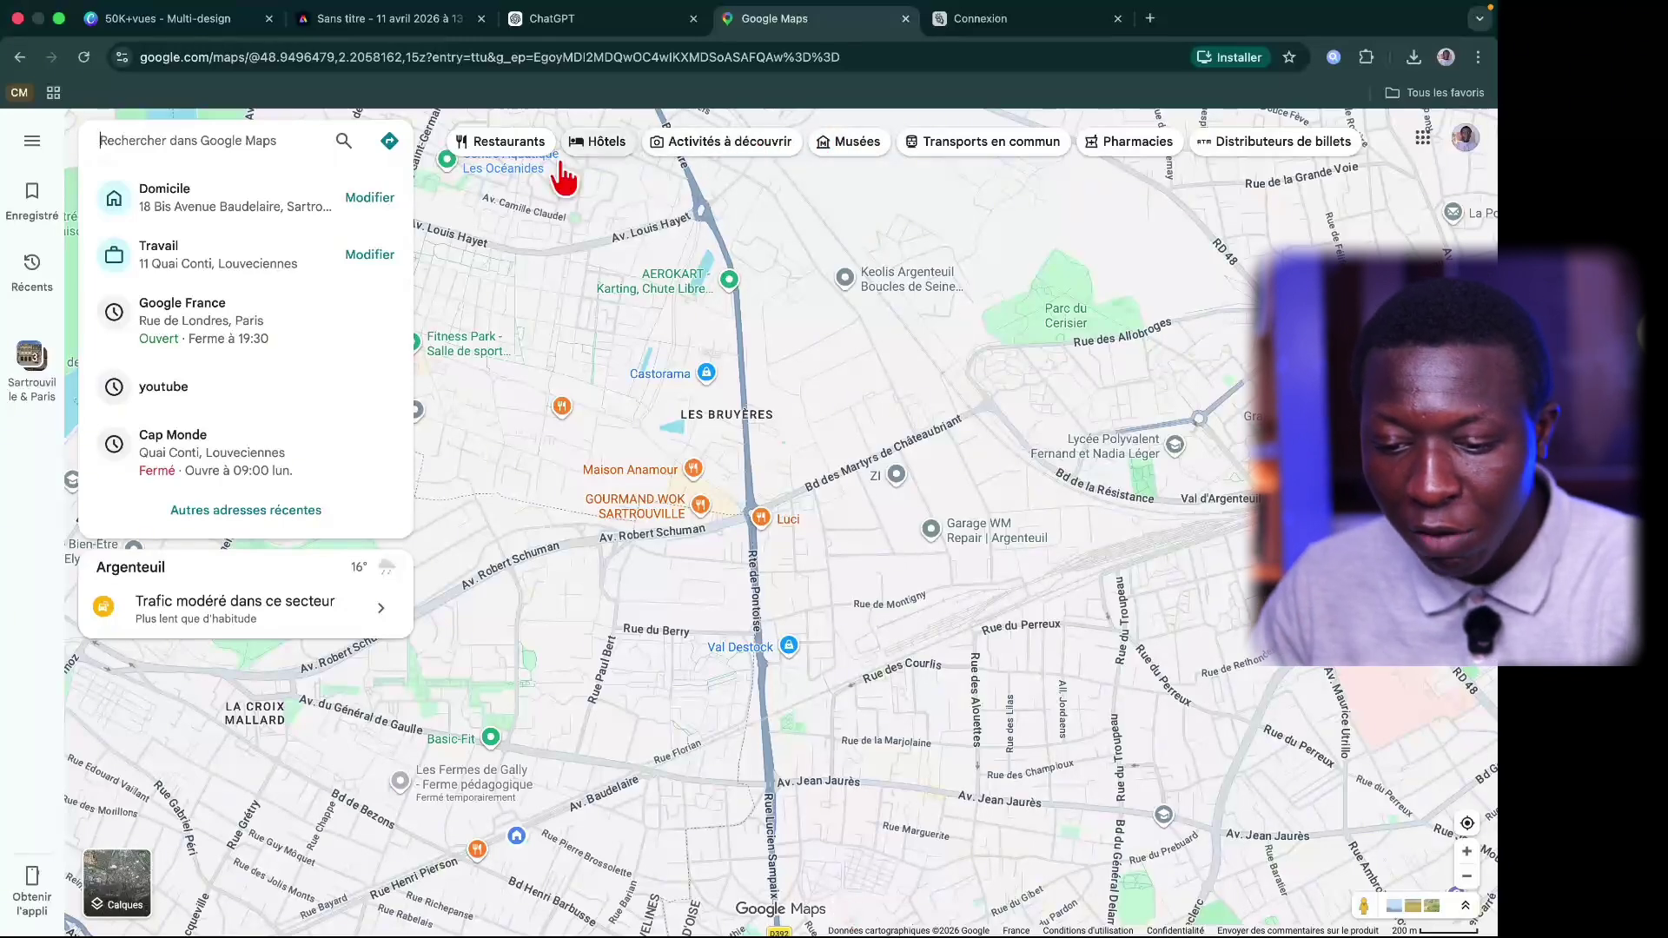
click(528, 148)
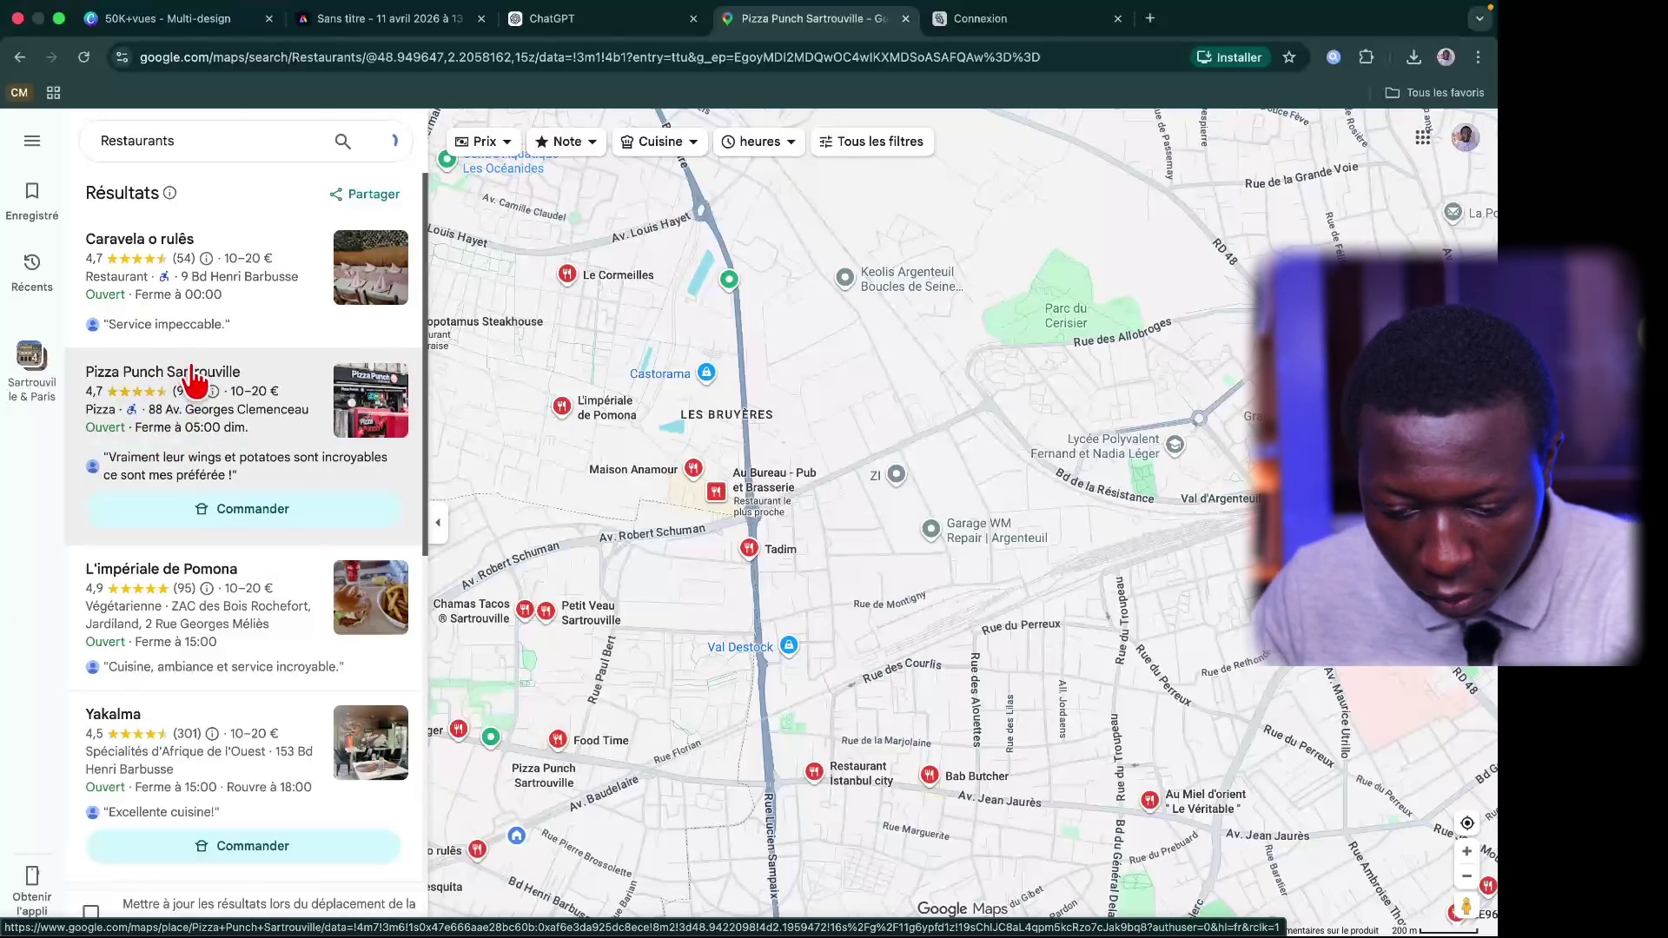
click(194, 379)
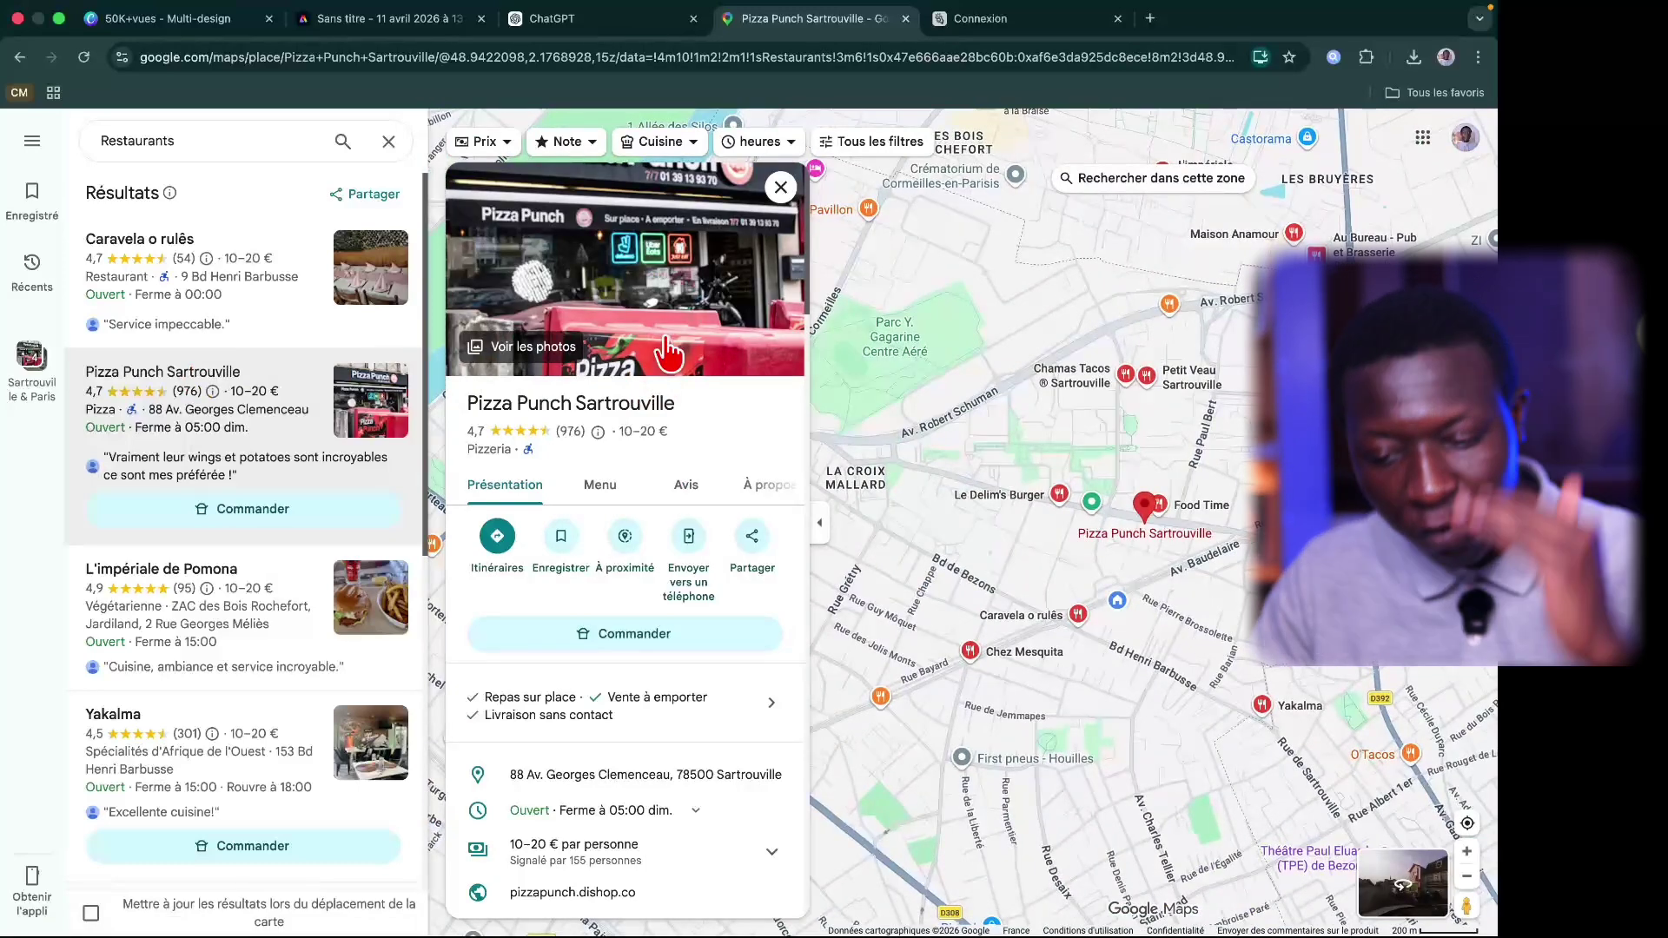
Step: Copy the Pizza Punch Sartrouville listing's text from the restaurant name down to the end of the reviews
scroll(667, 351, down, 5)
scroll(667, 352, down, 7)
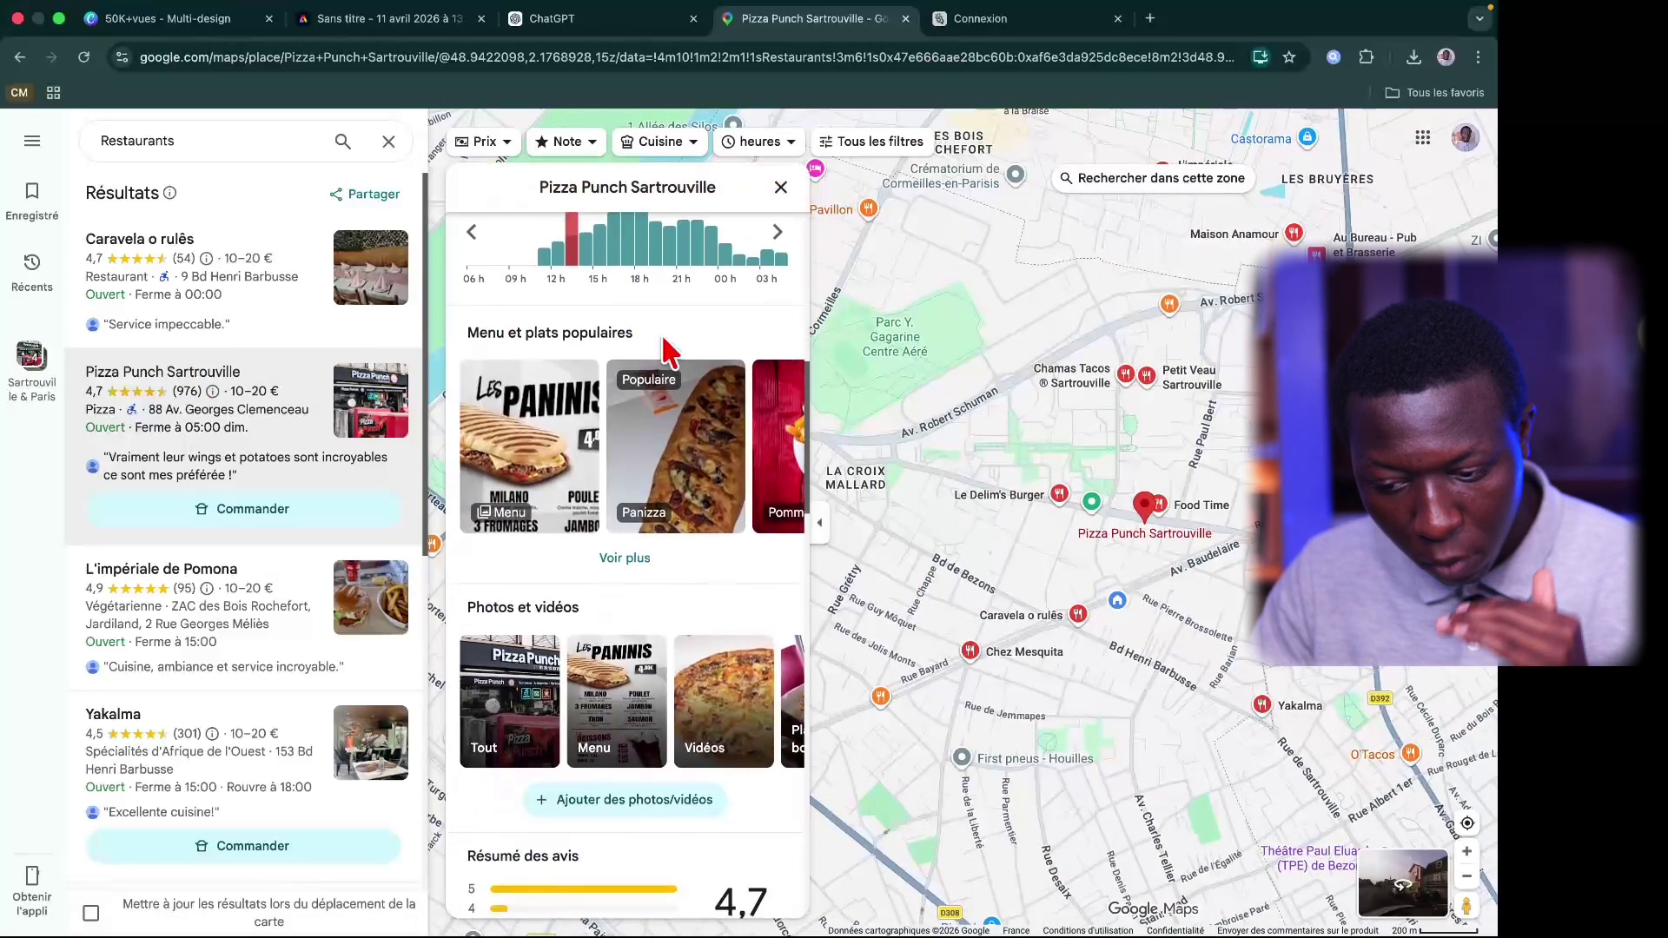
scroll(667, 352, down, 3)
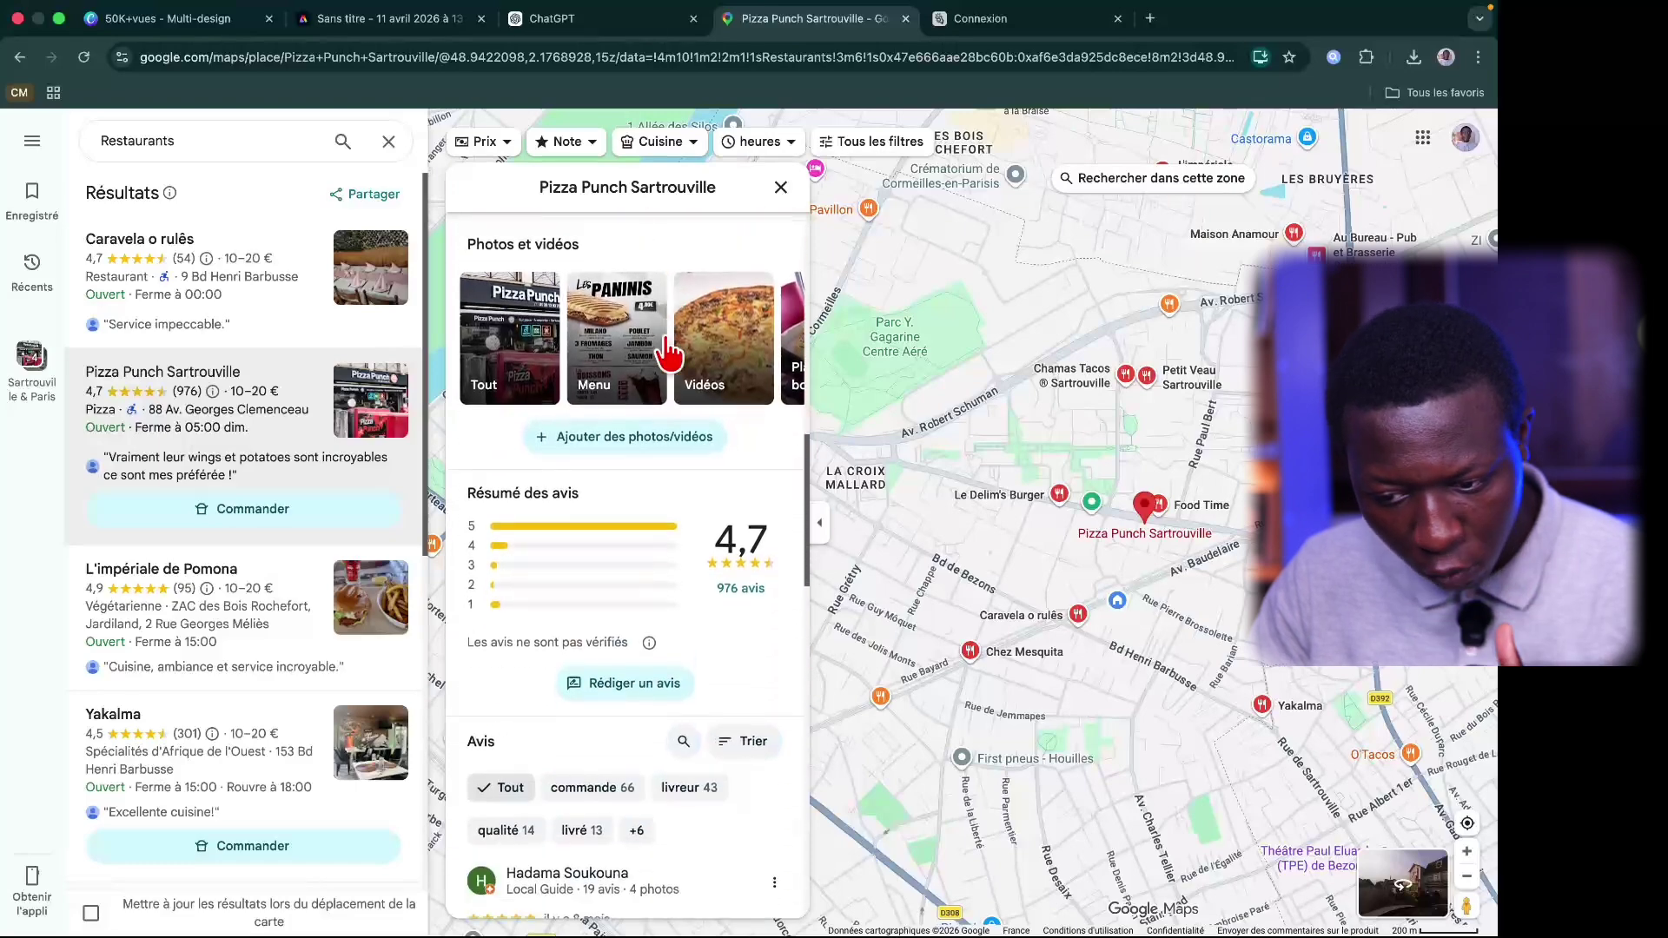
scroll(667, 352, up, 15)
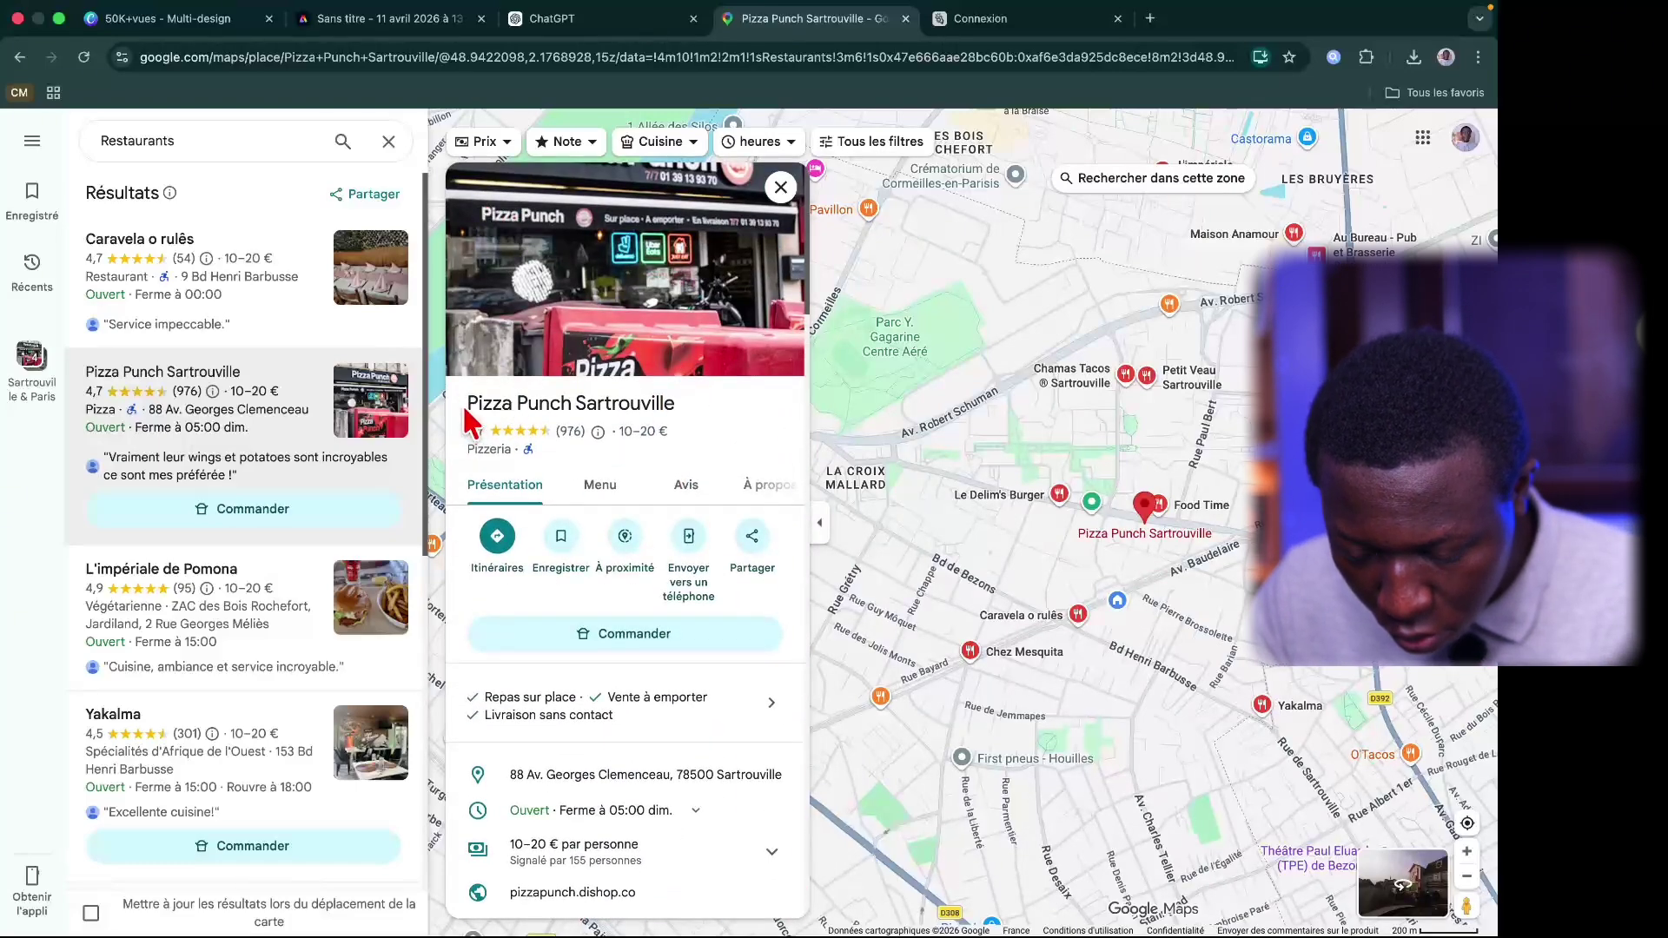
drag(467, 404, 705, 622)
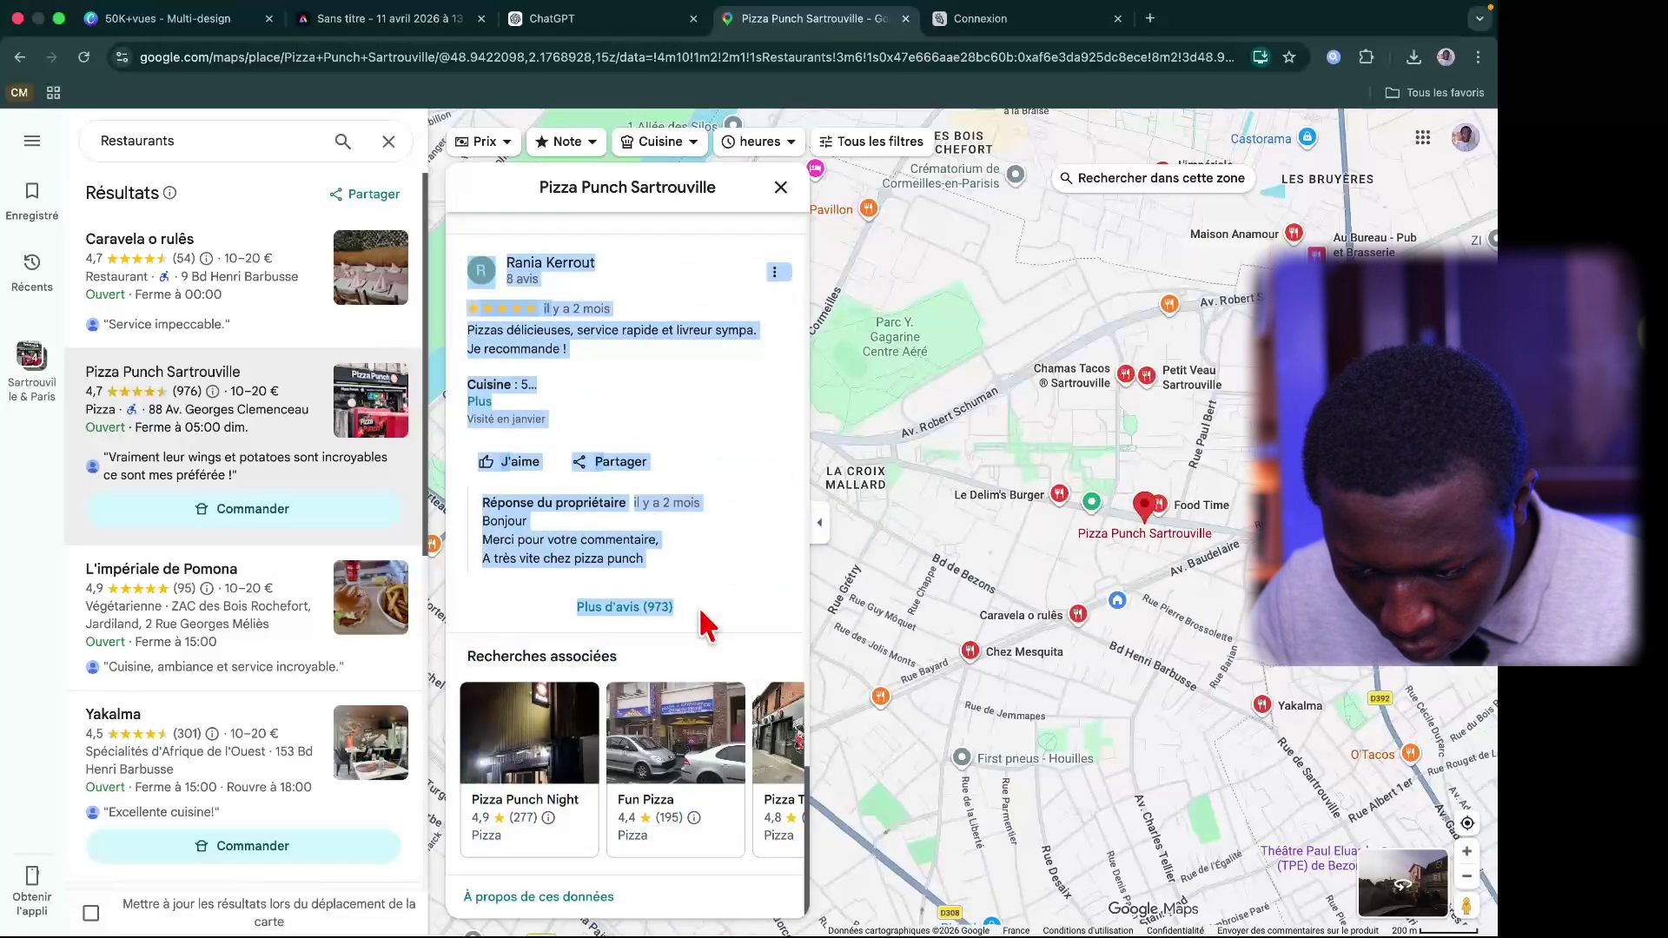
right_click(620, 538)
click(648, 579)
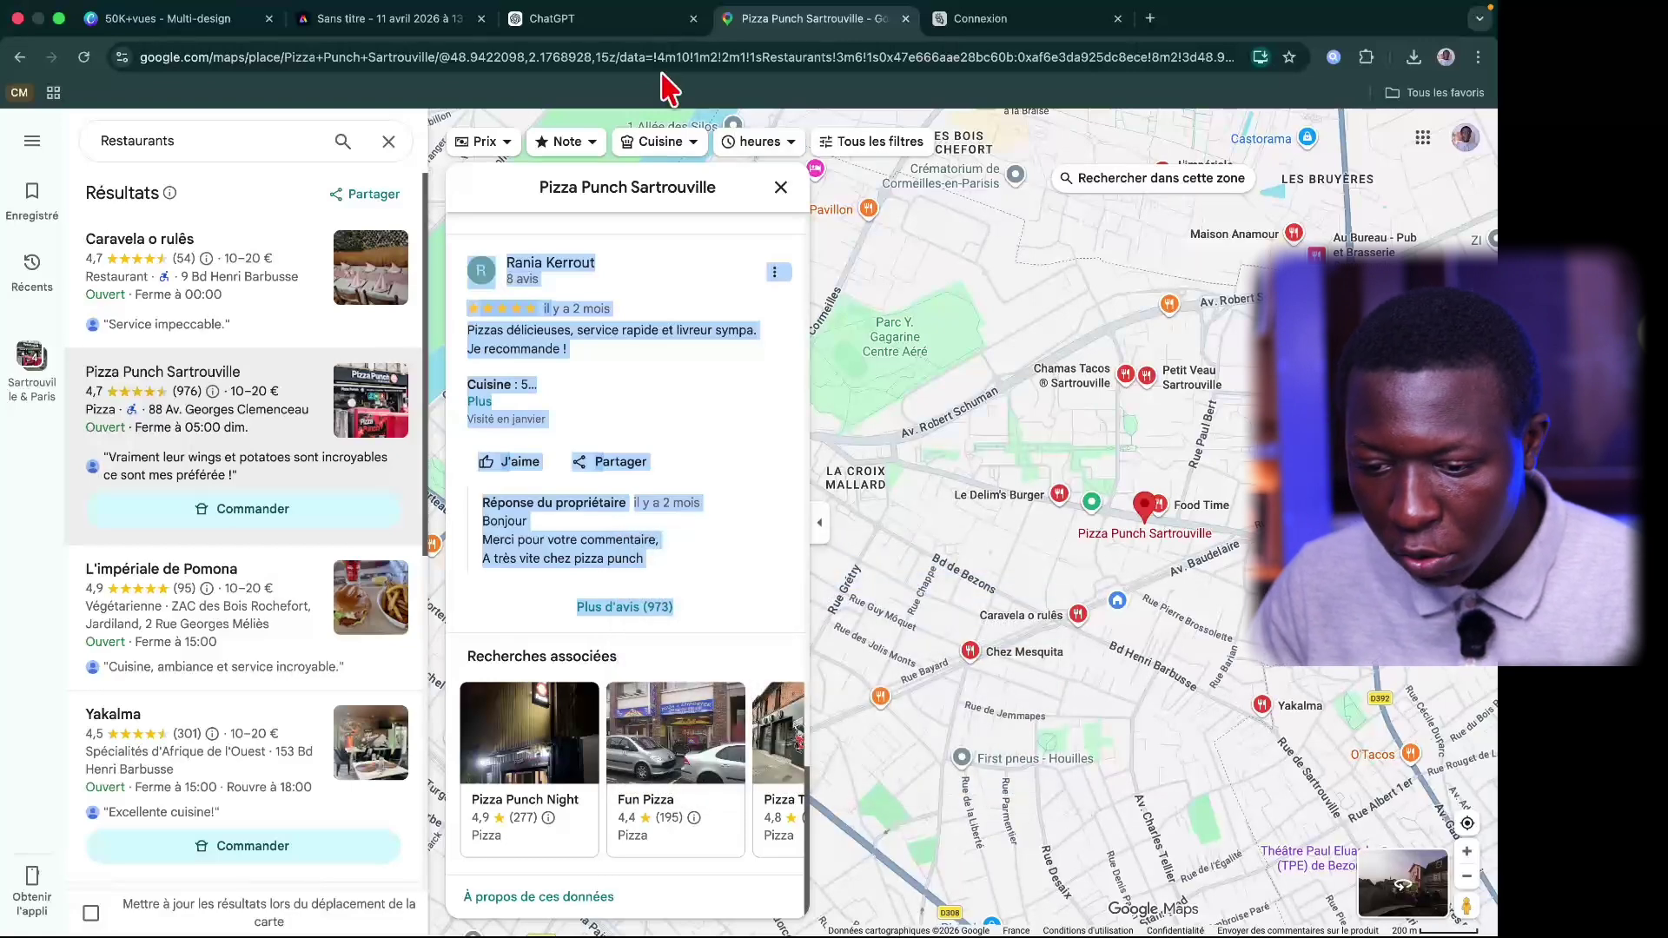
Step: Switch to ChatGPT and paste the copied restaurant listing text into the message of a new chat
click(633, 25)
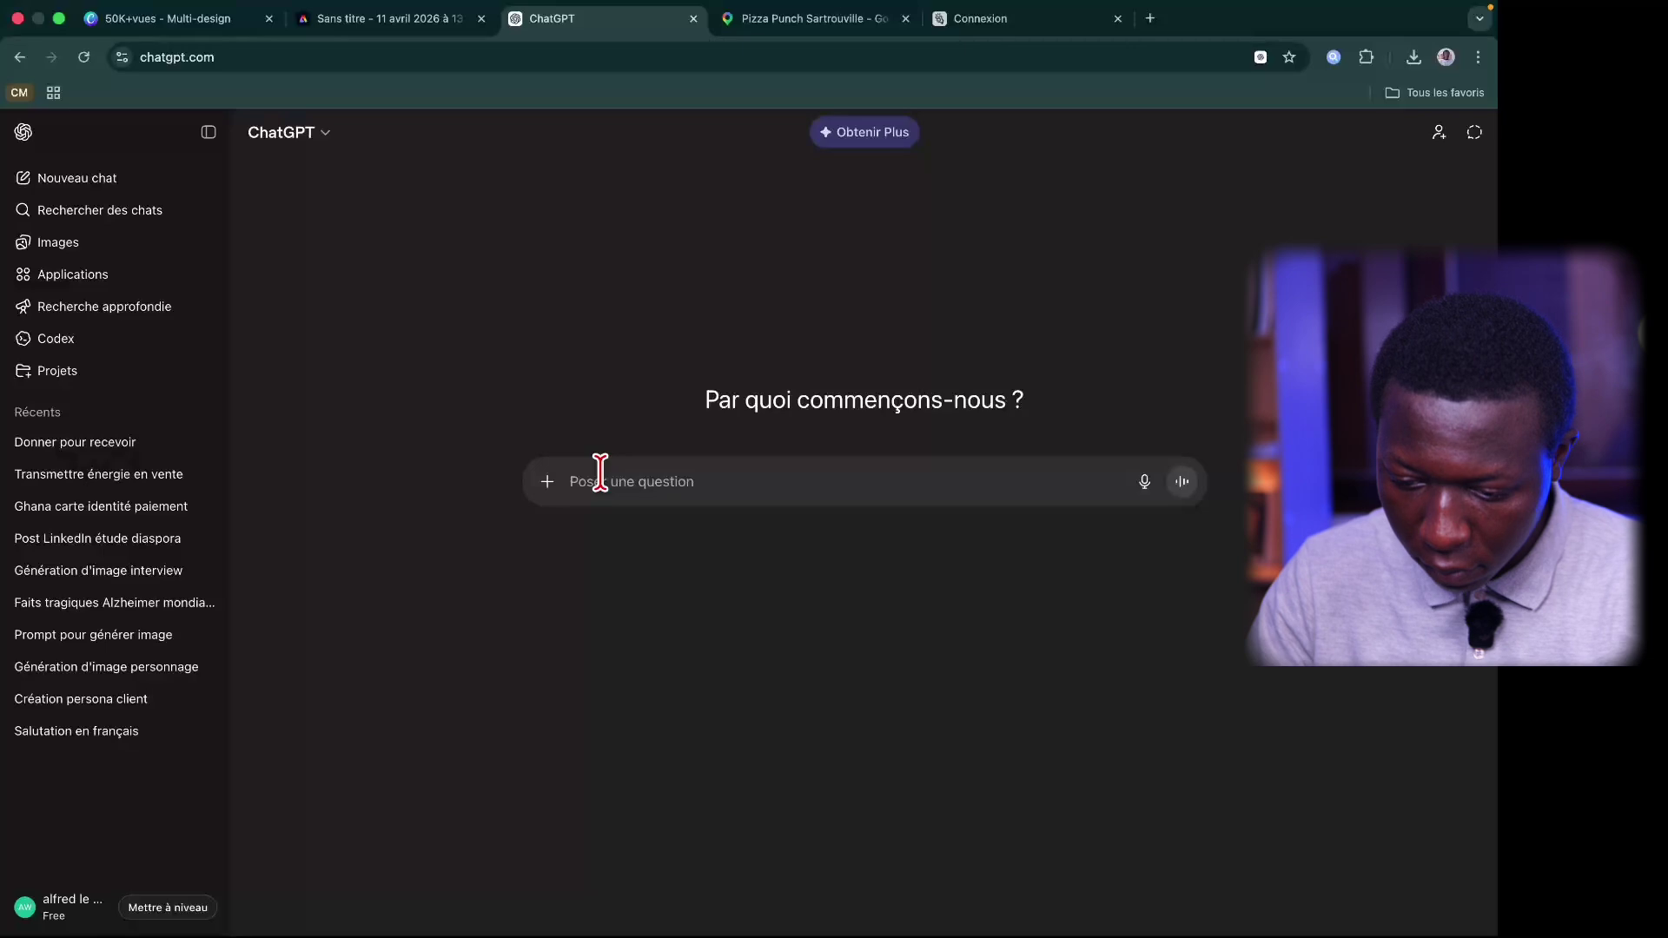
key(super+v)
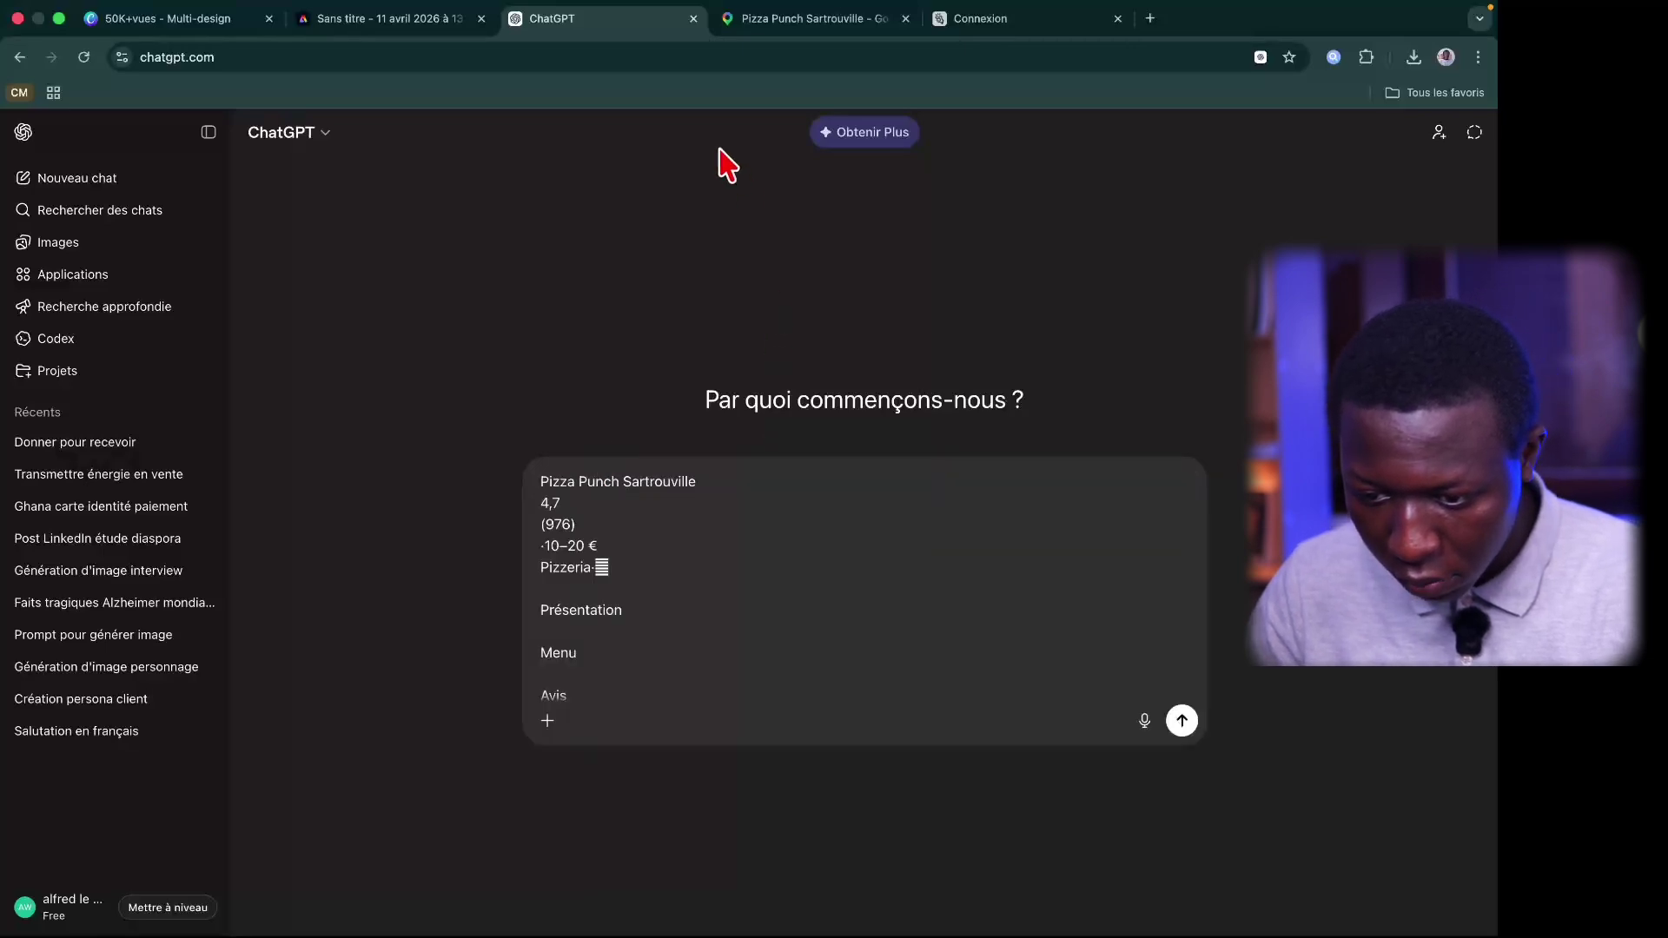
click(421, 19)
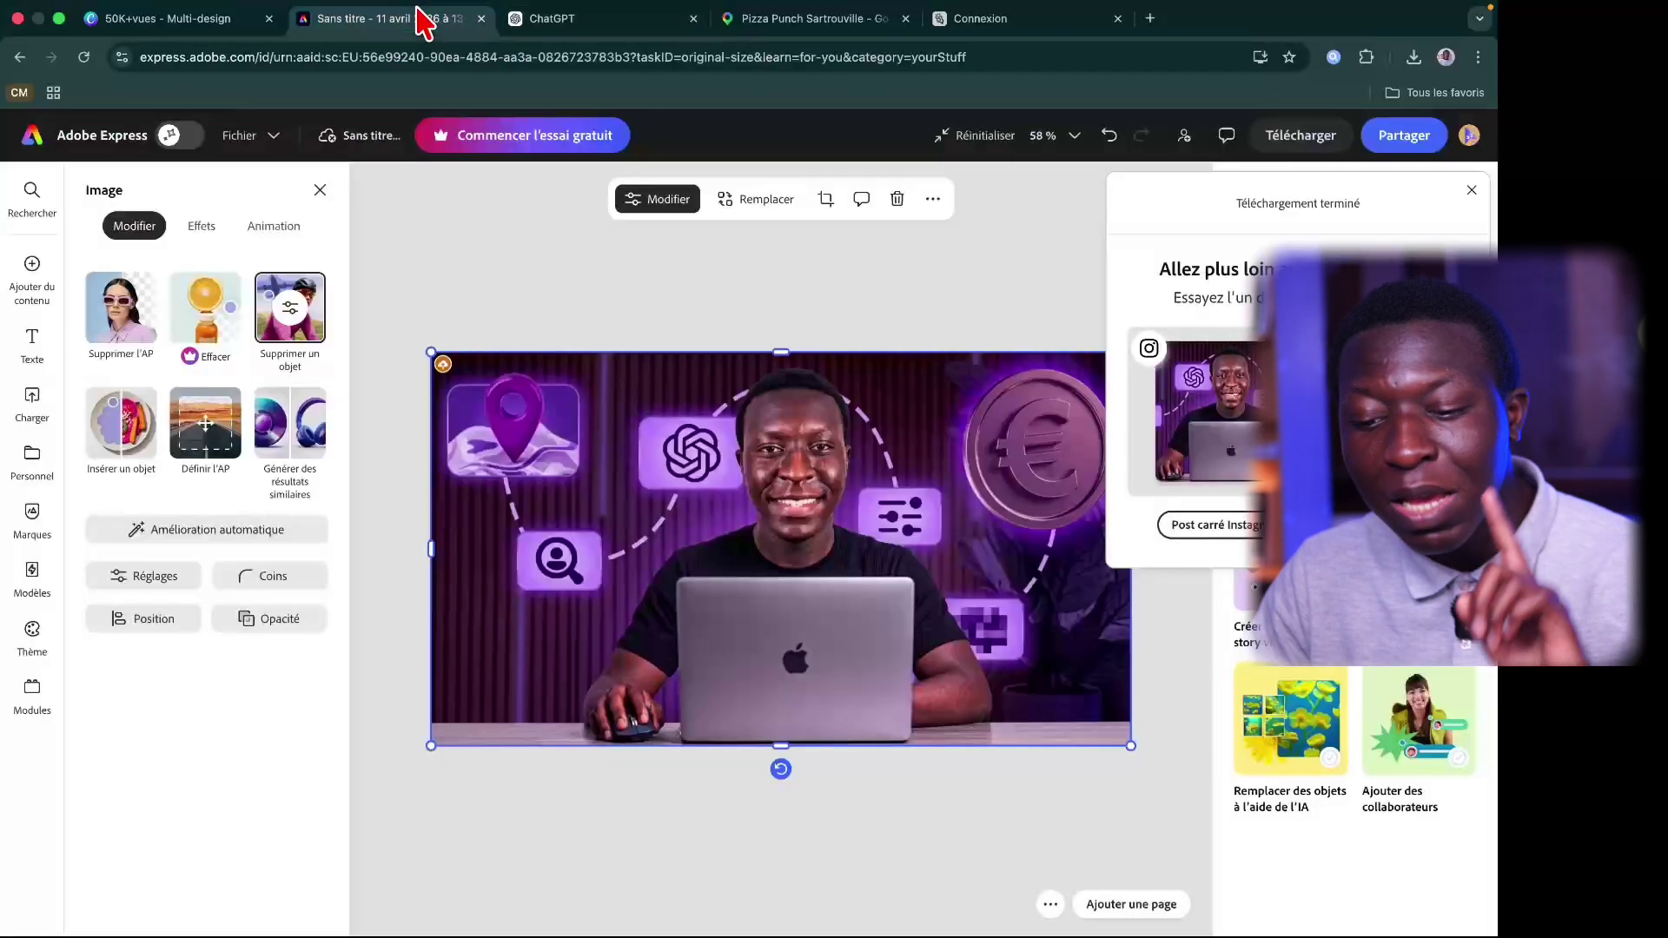
click(648, 16)
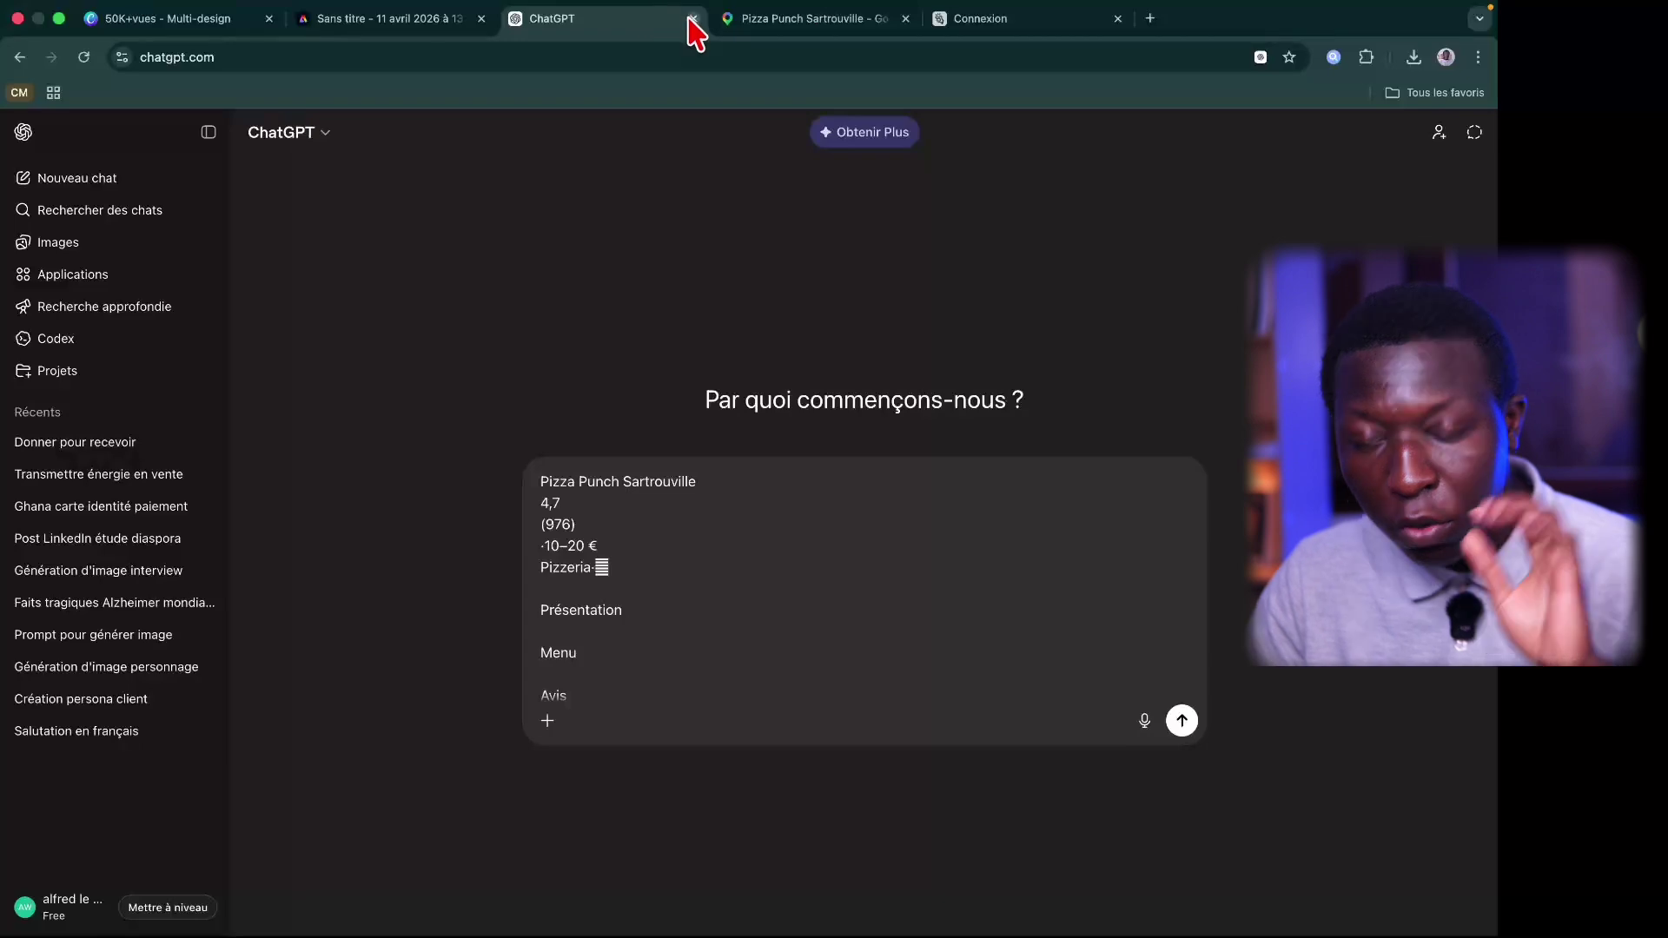
Step: Return to Google Maps and open the menu photos from the popular dishes section of Pizza Punch Sartrouville
click(792, 22)
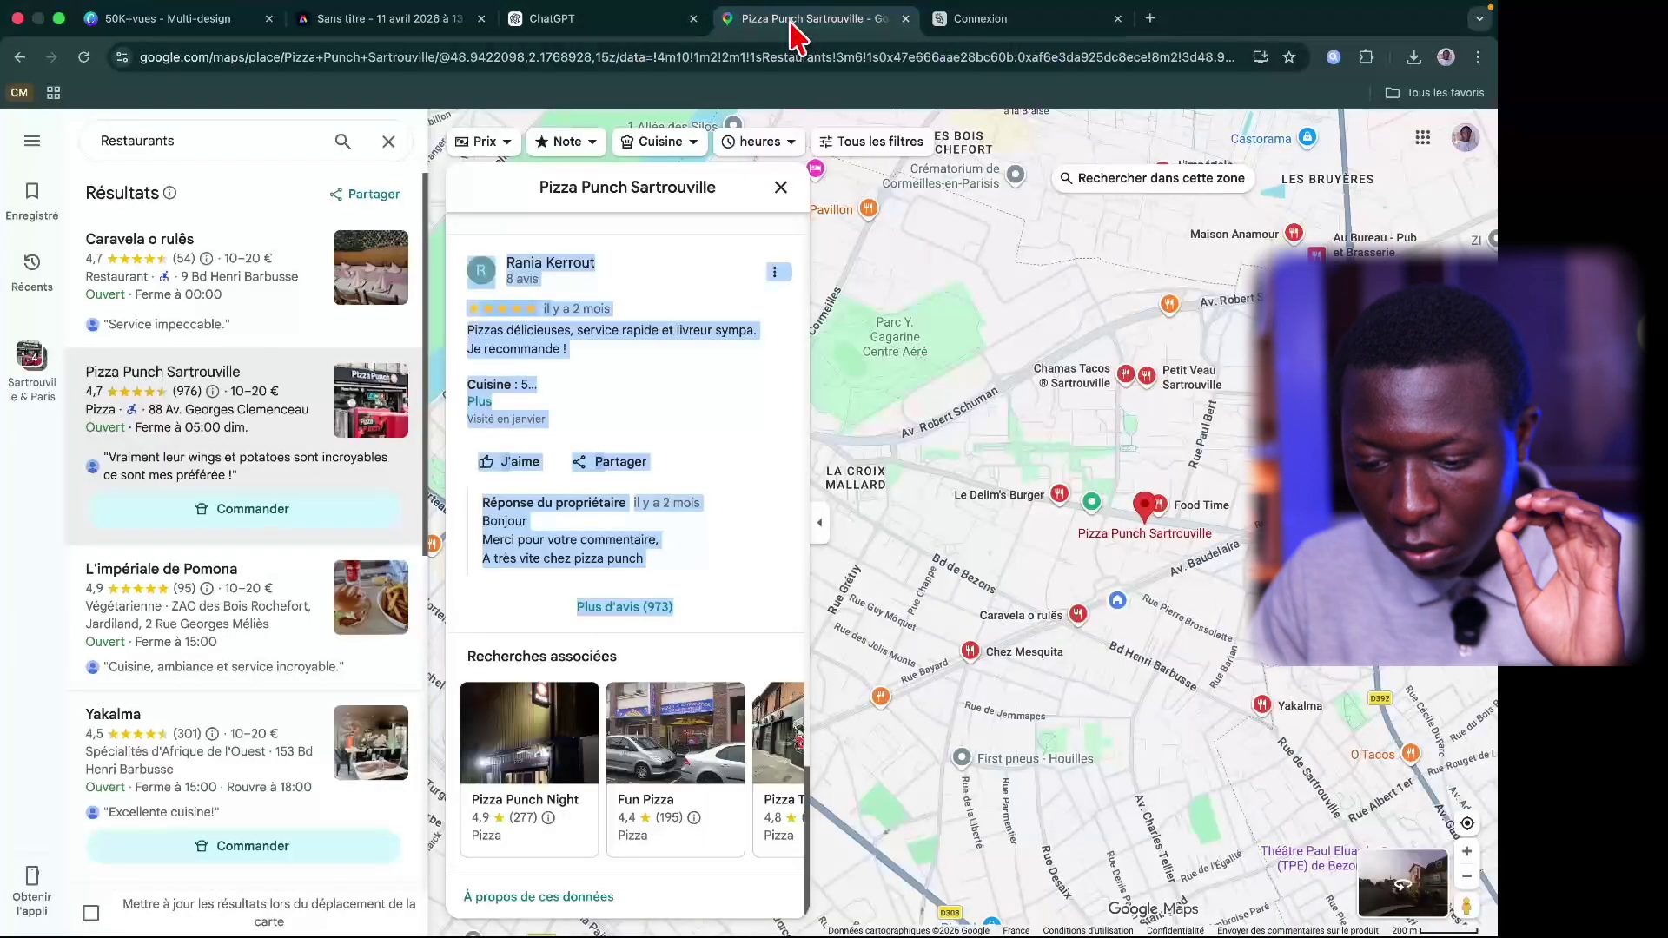
scroll(608, 313, up, 1)
scroll(553, 313, up, 7)
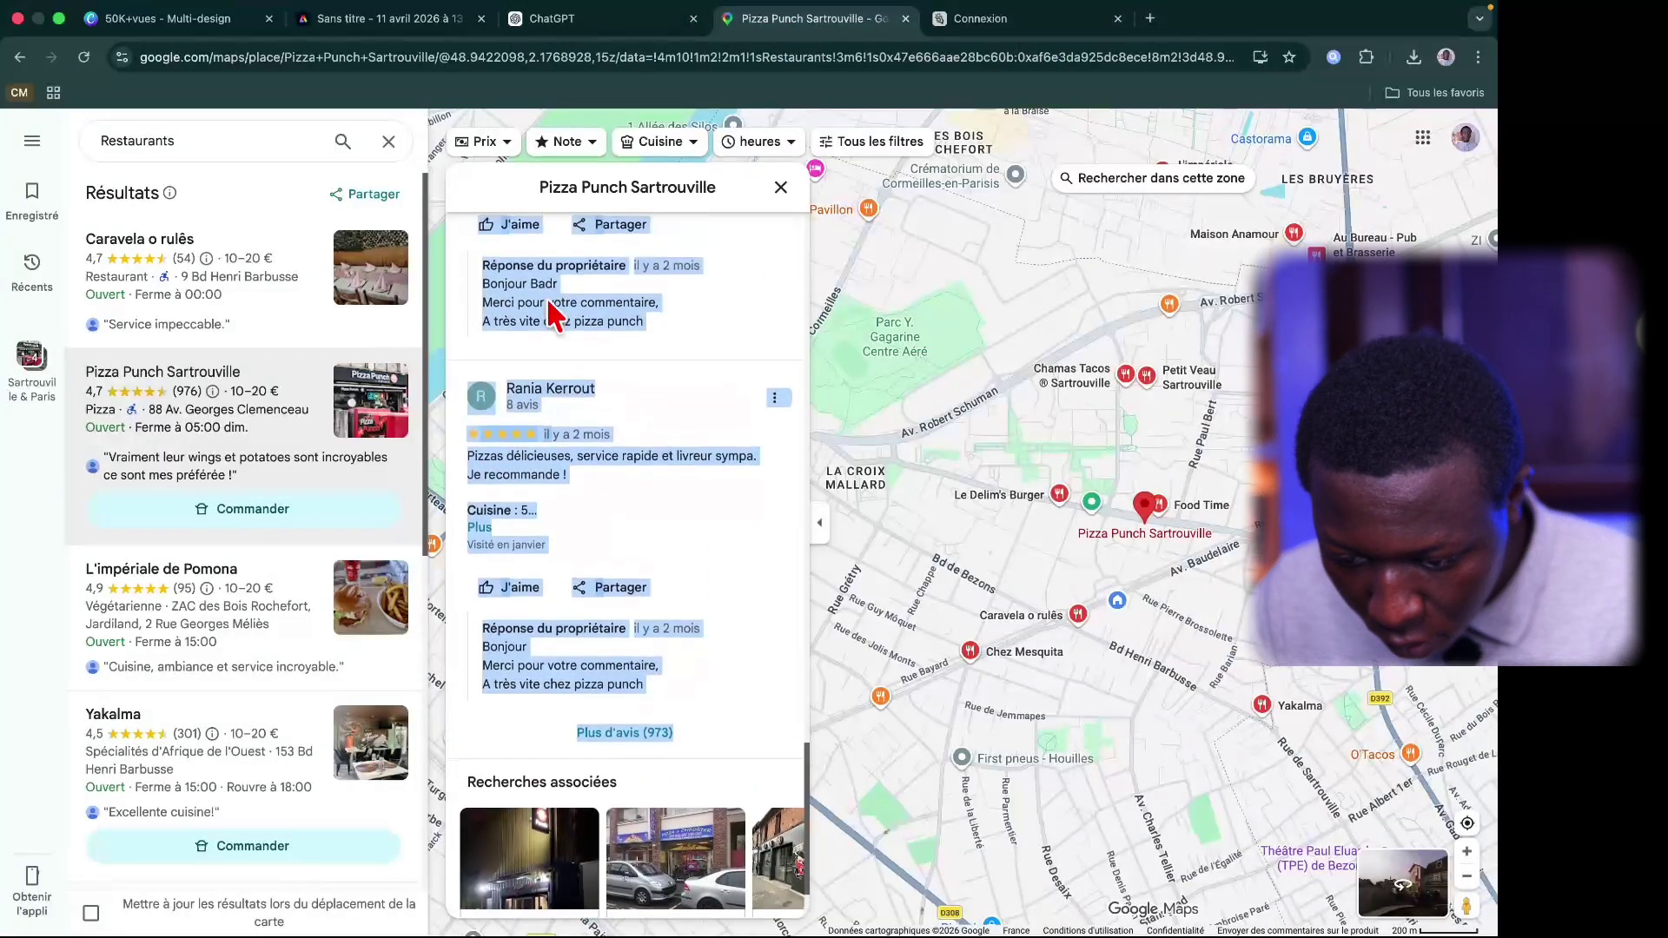
scroll(551, 326, up, 10)
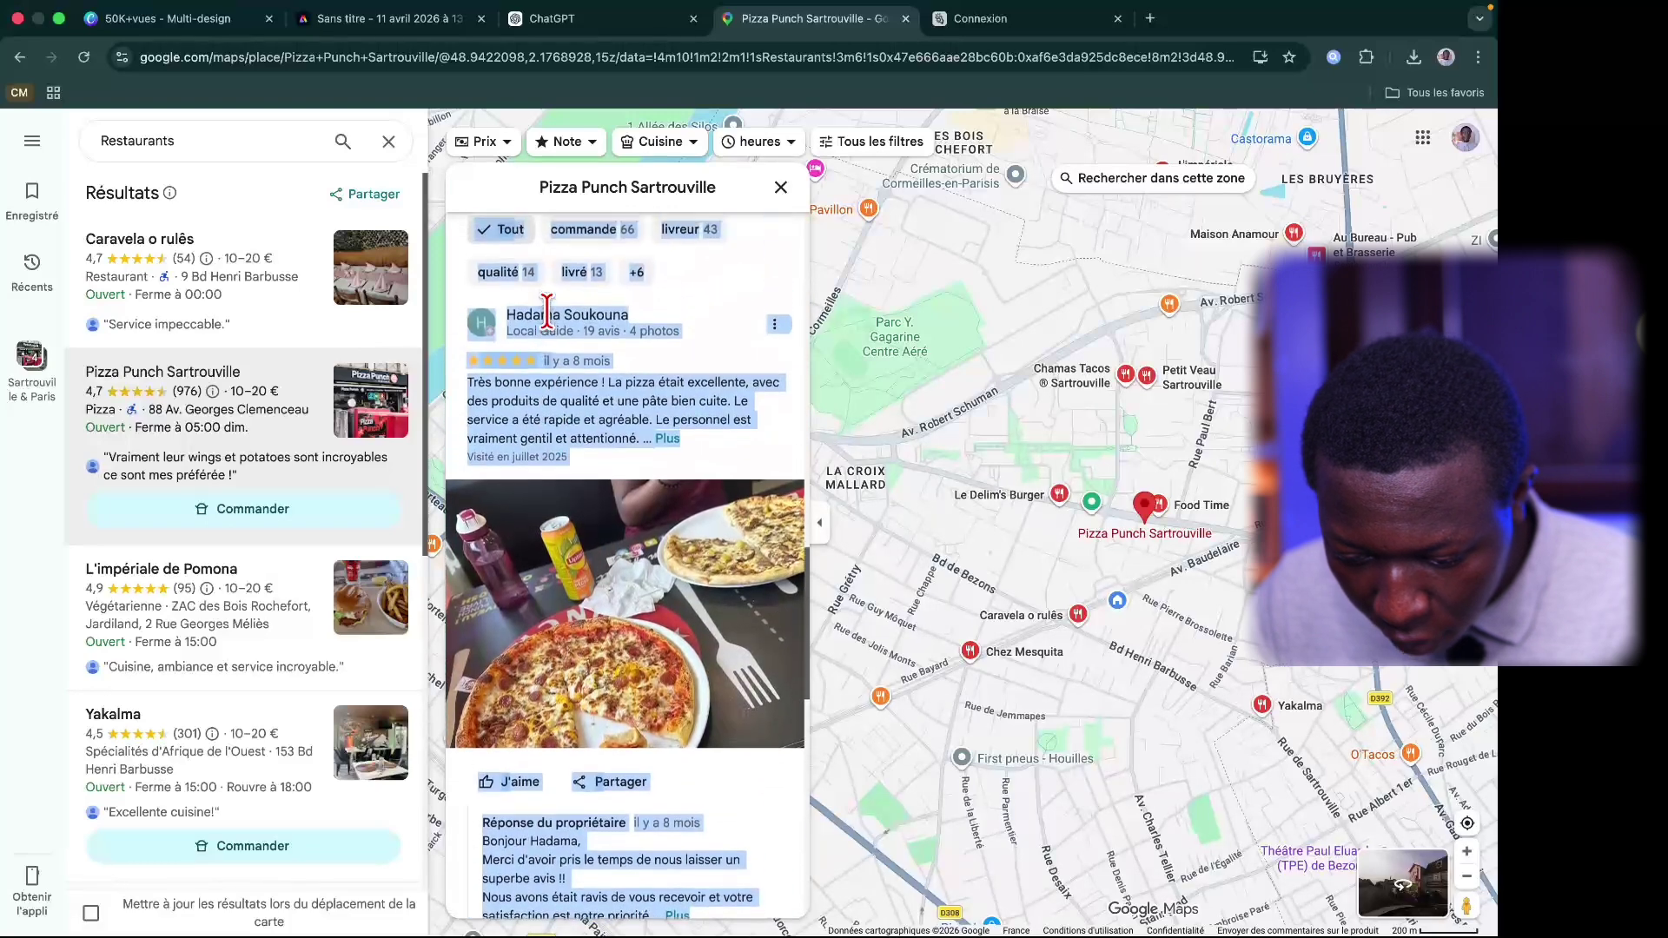
scroll(550, 325, up, 8)
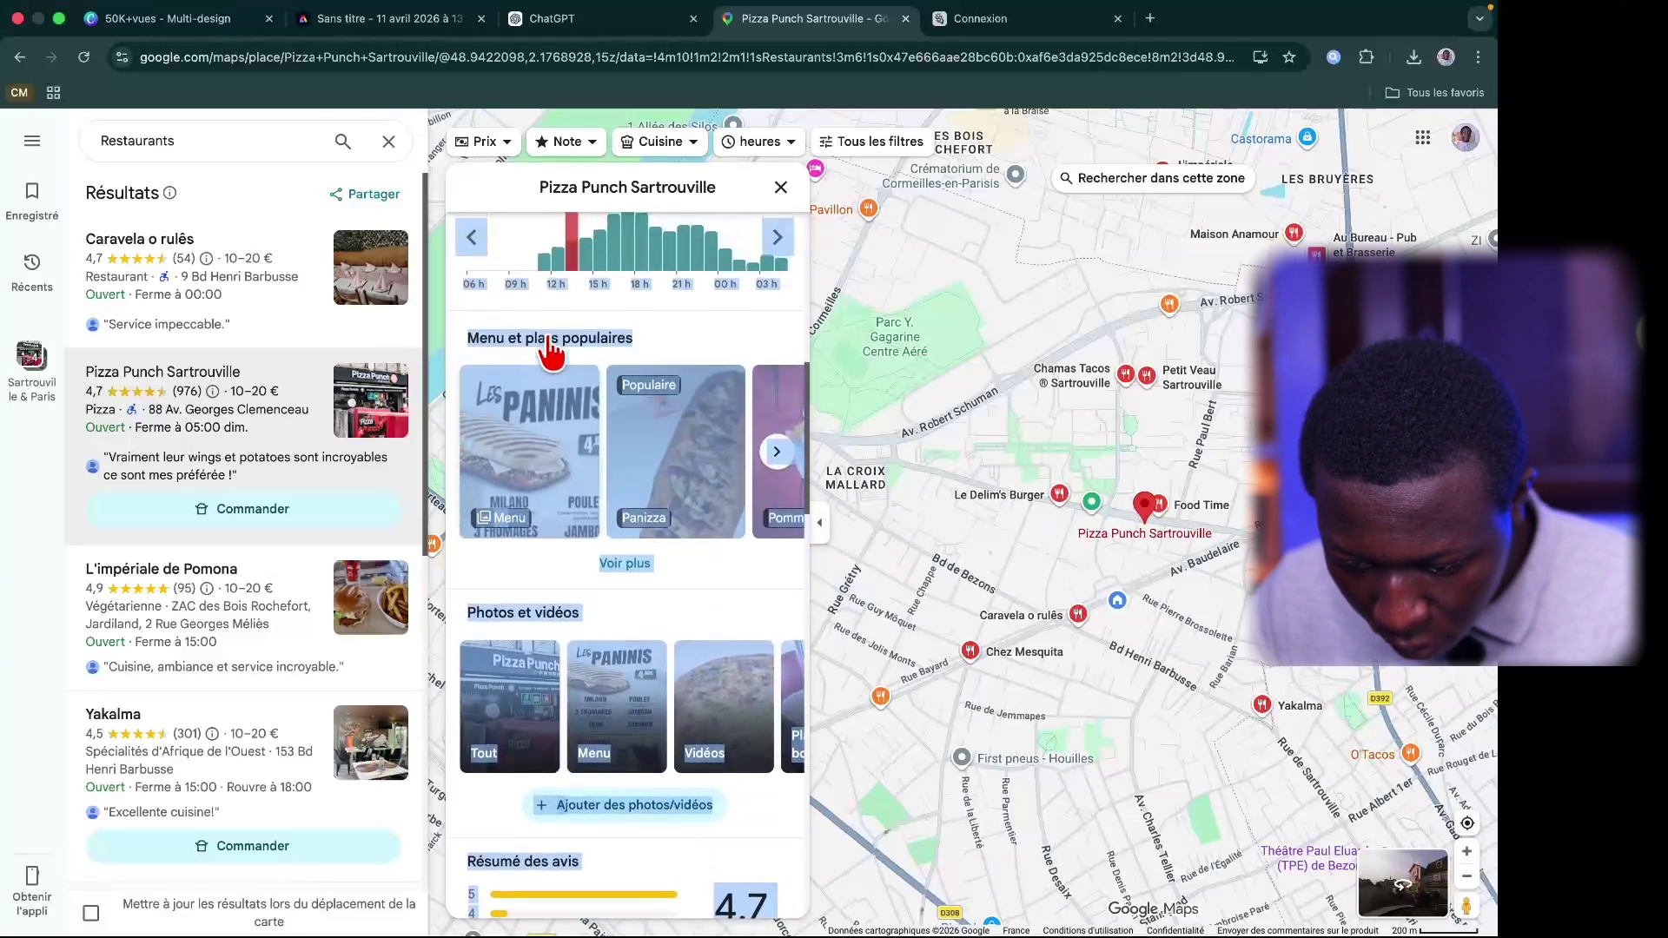
click(682, 474)
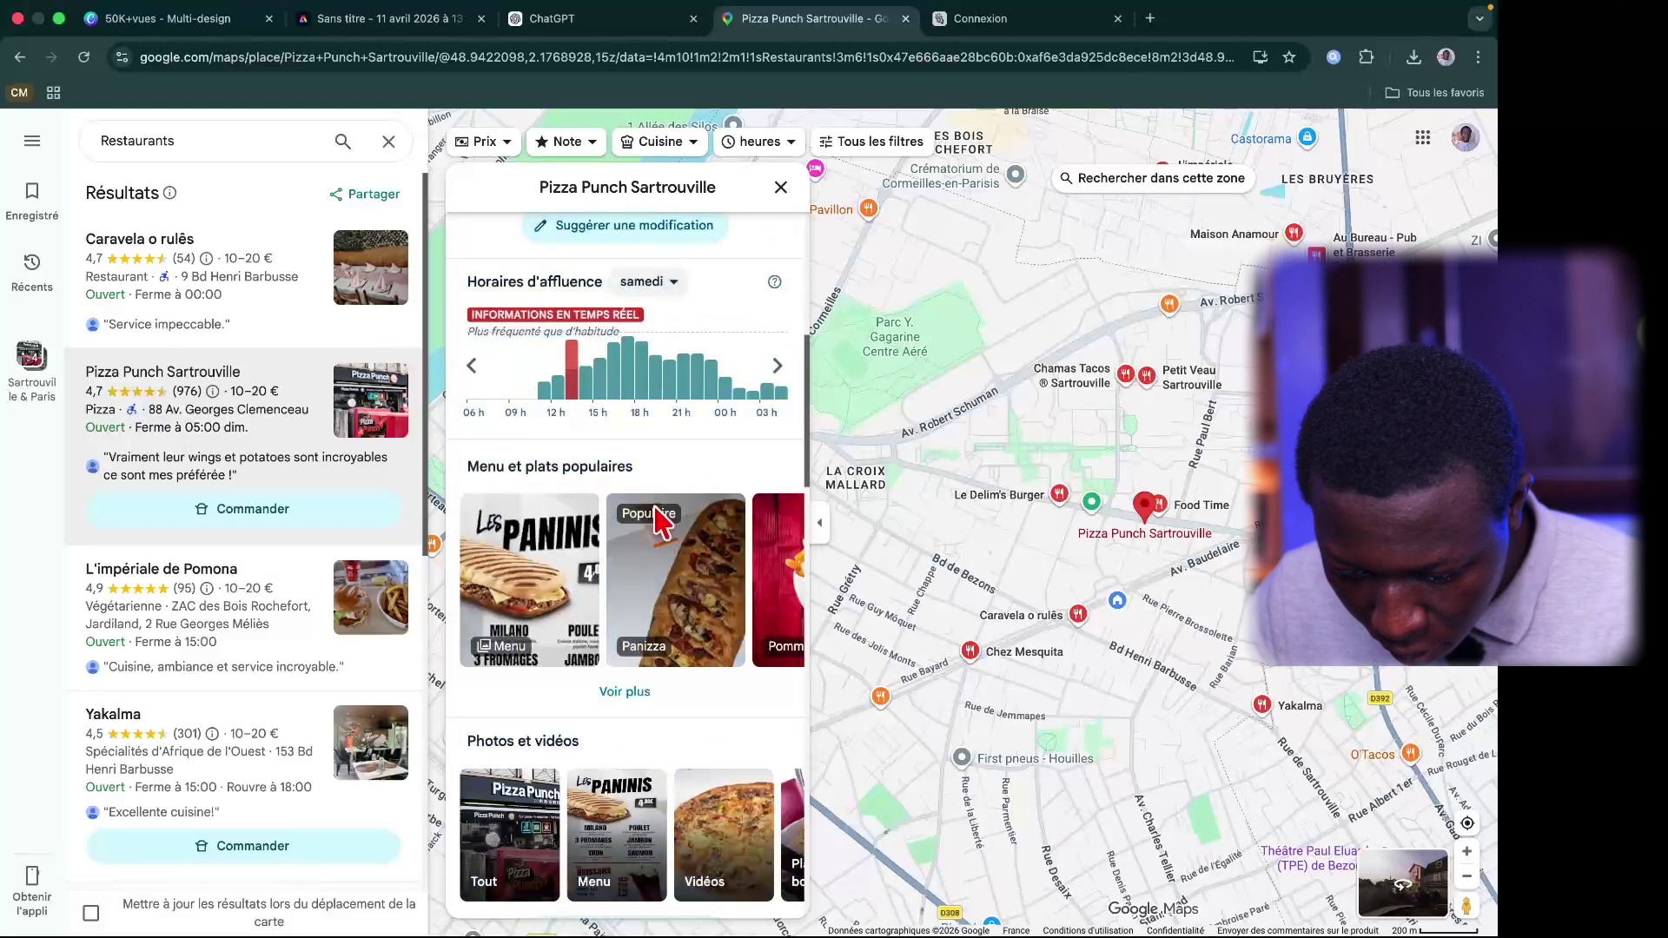
click(563, 546)
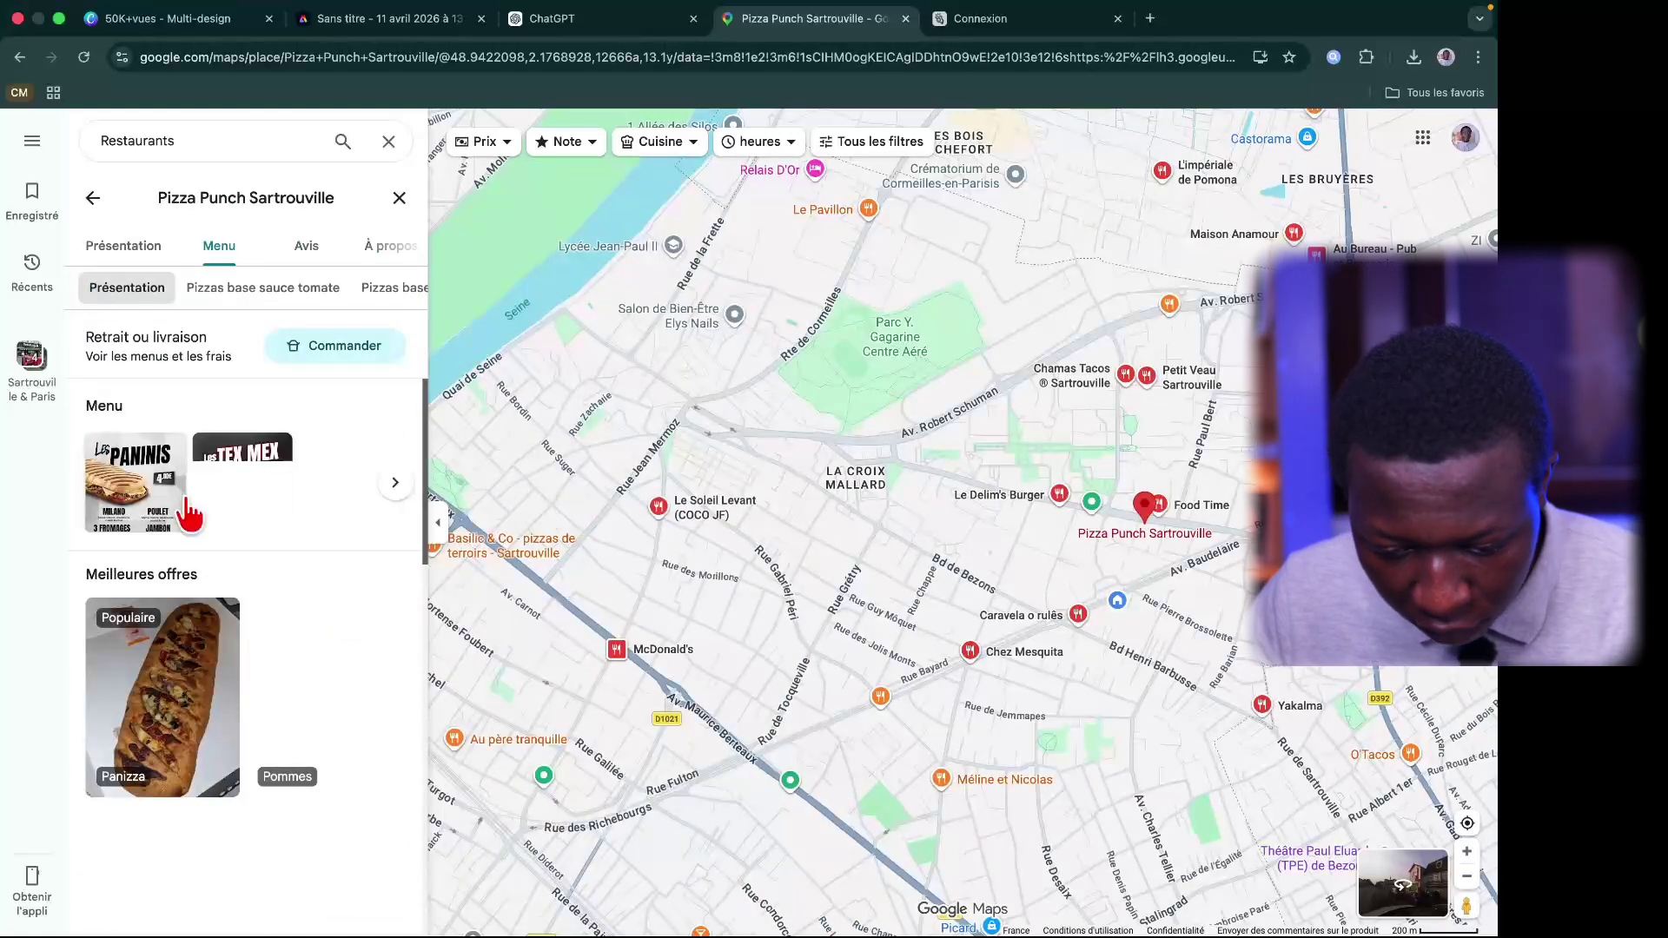
Step: Save the "Les Paninis" menu thumbnail image to the Téléchargements folder as AAA1
click(139, 490)
right_click(130, 469)
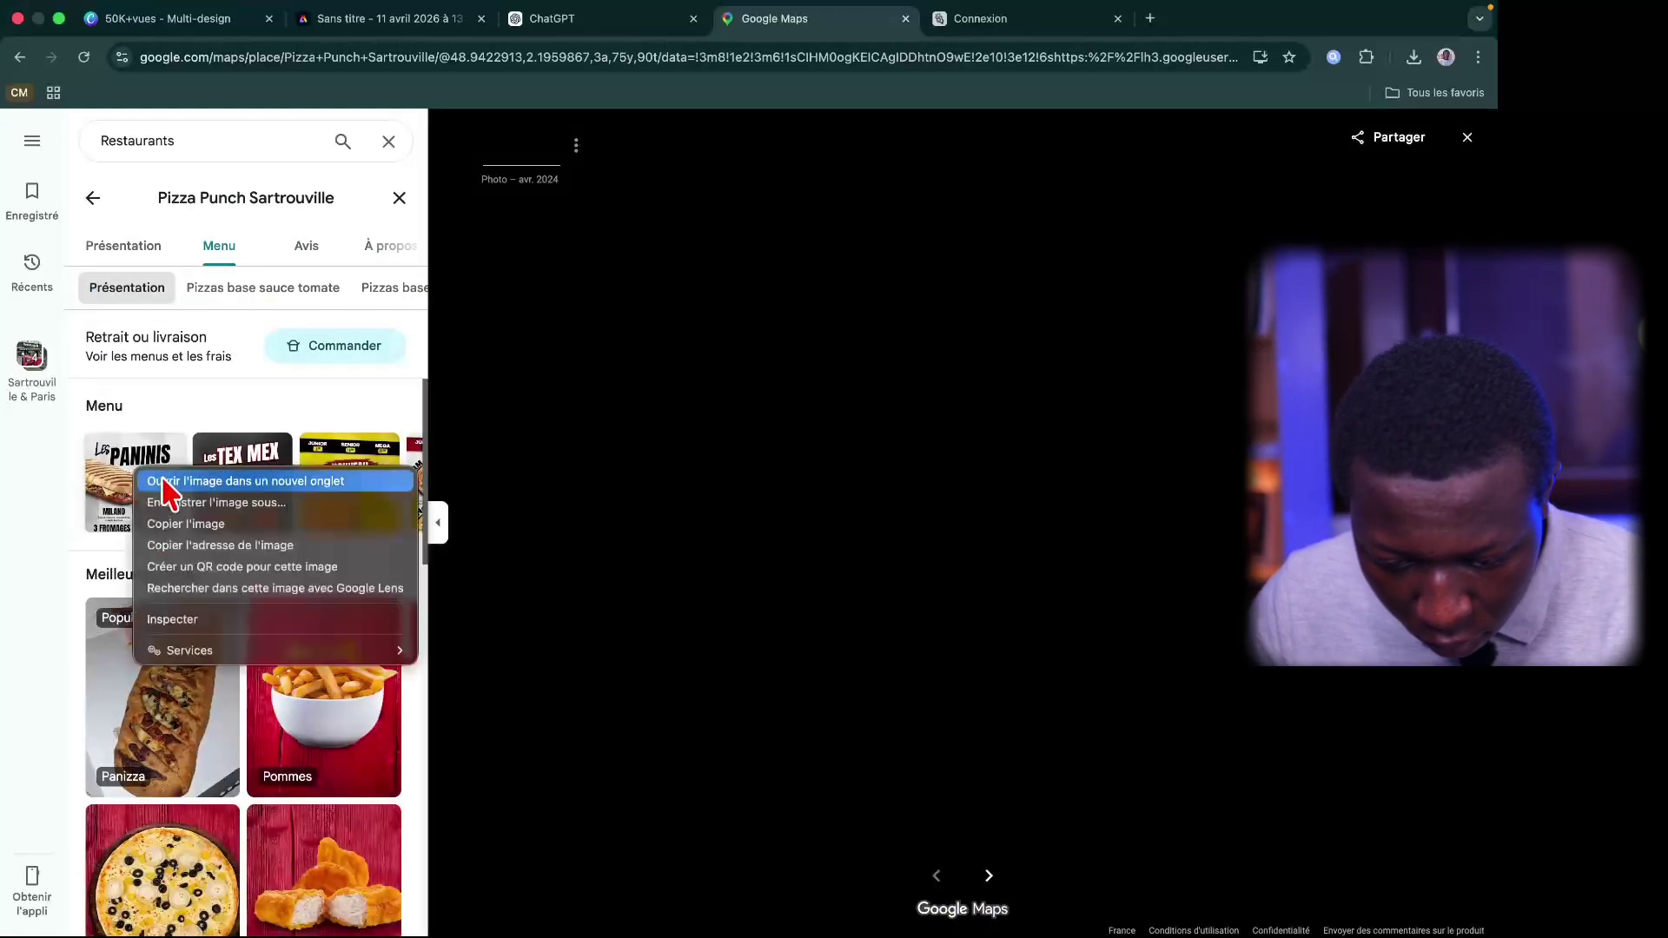
click(160, 501)
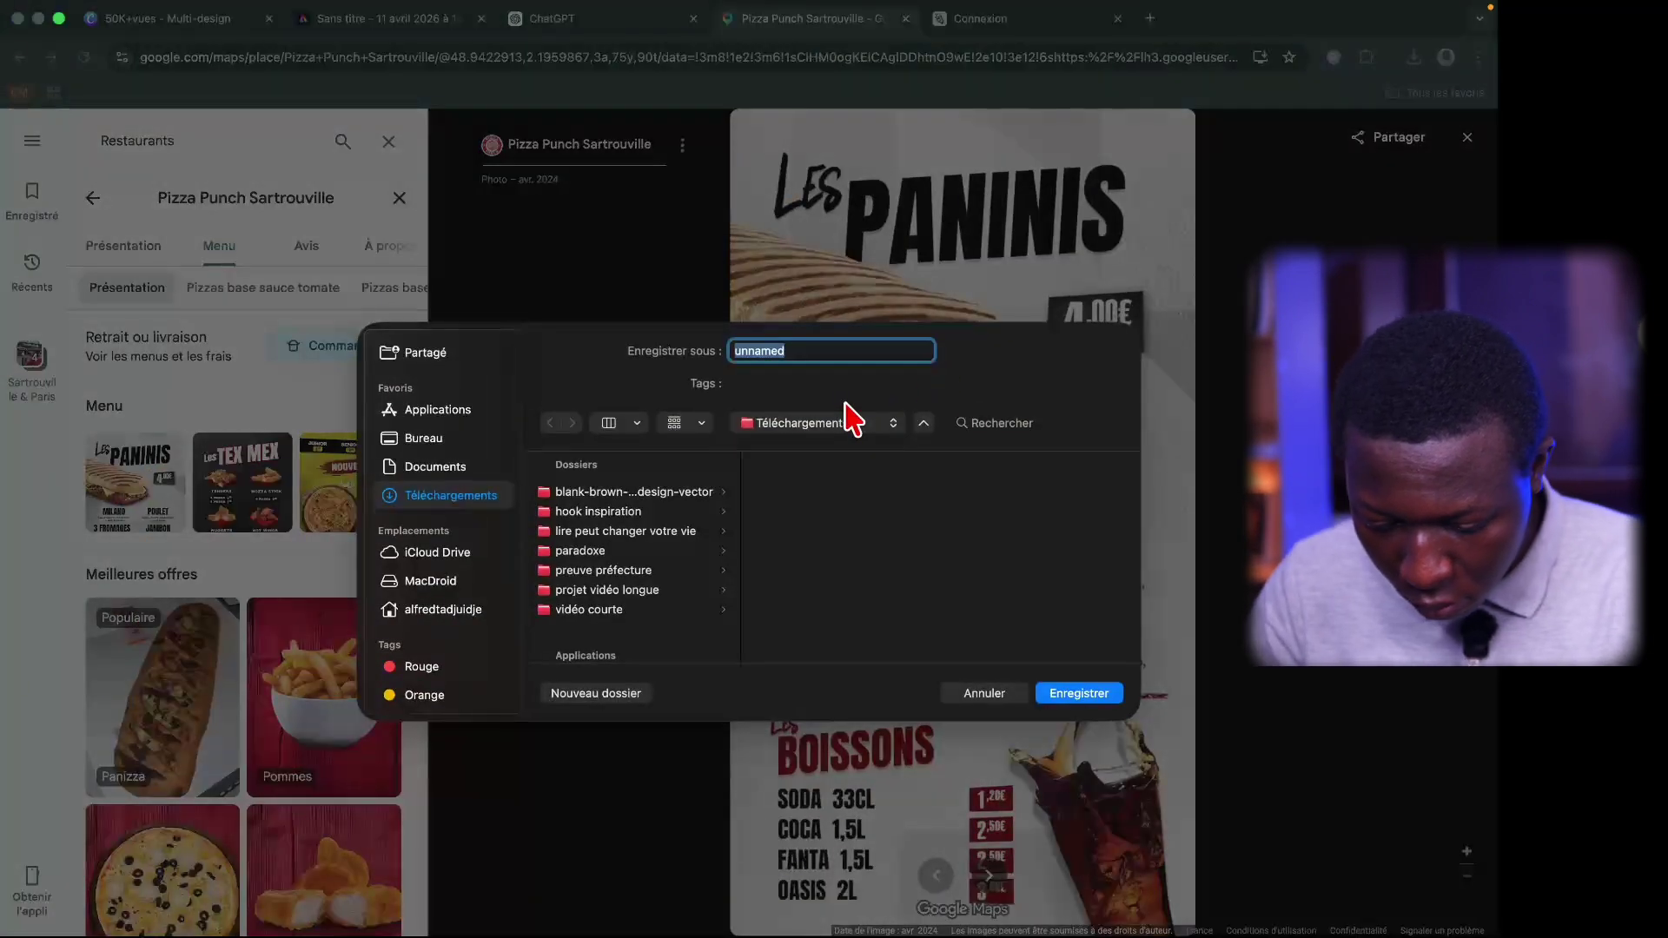
text(AAA1)
key(Return)
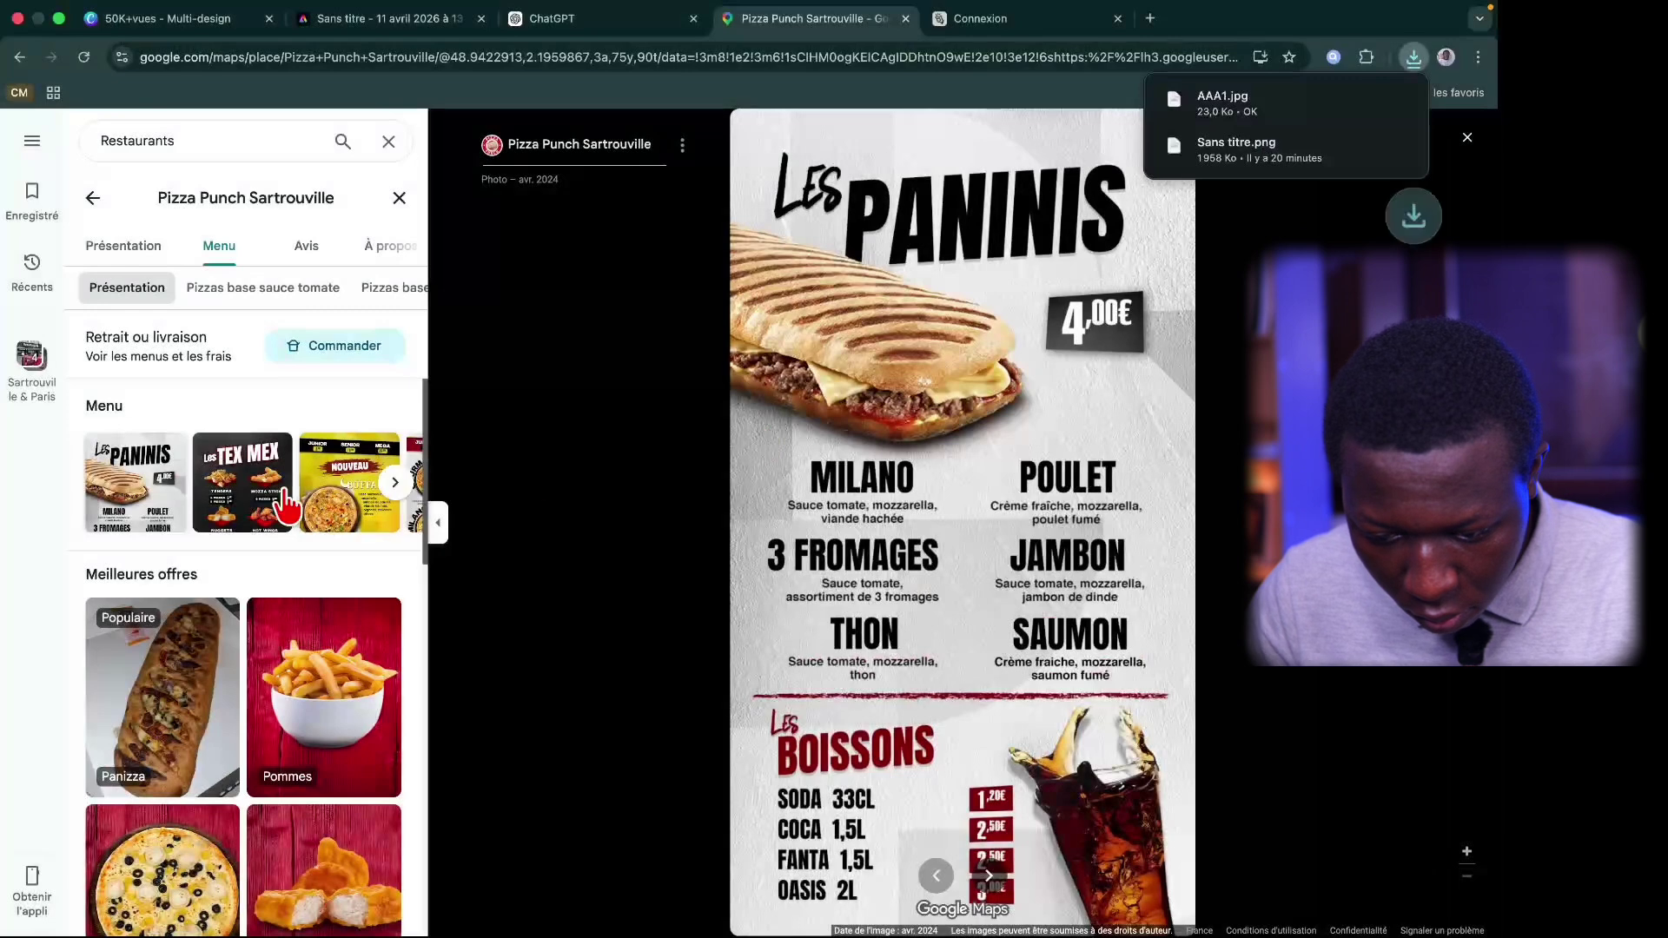
Step: Open the "Les Tex Mex" menu photo and save its thumbnail image to Téléchargements as "image 2"
click(246, 491)
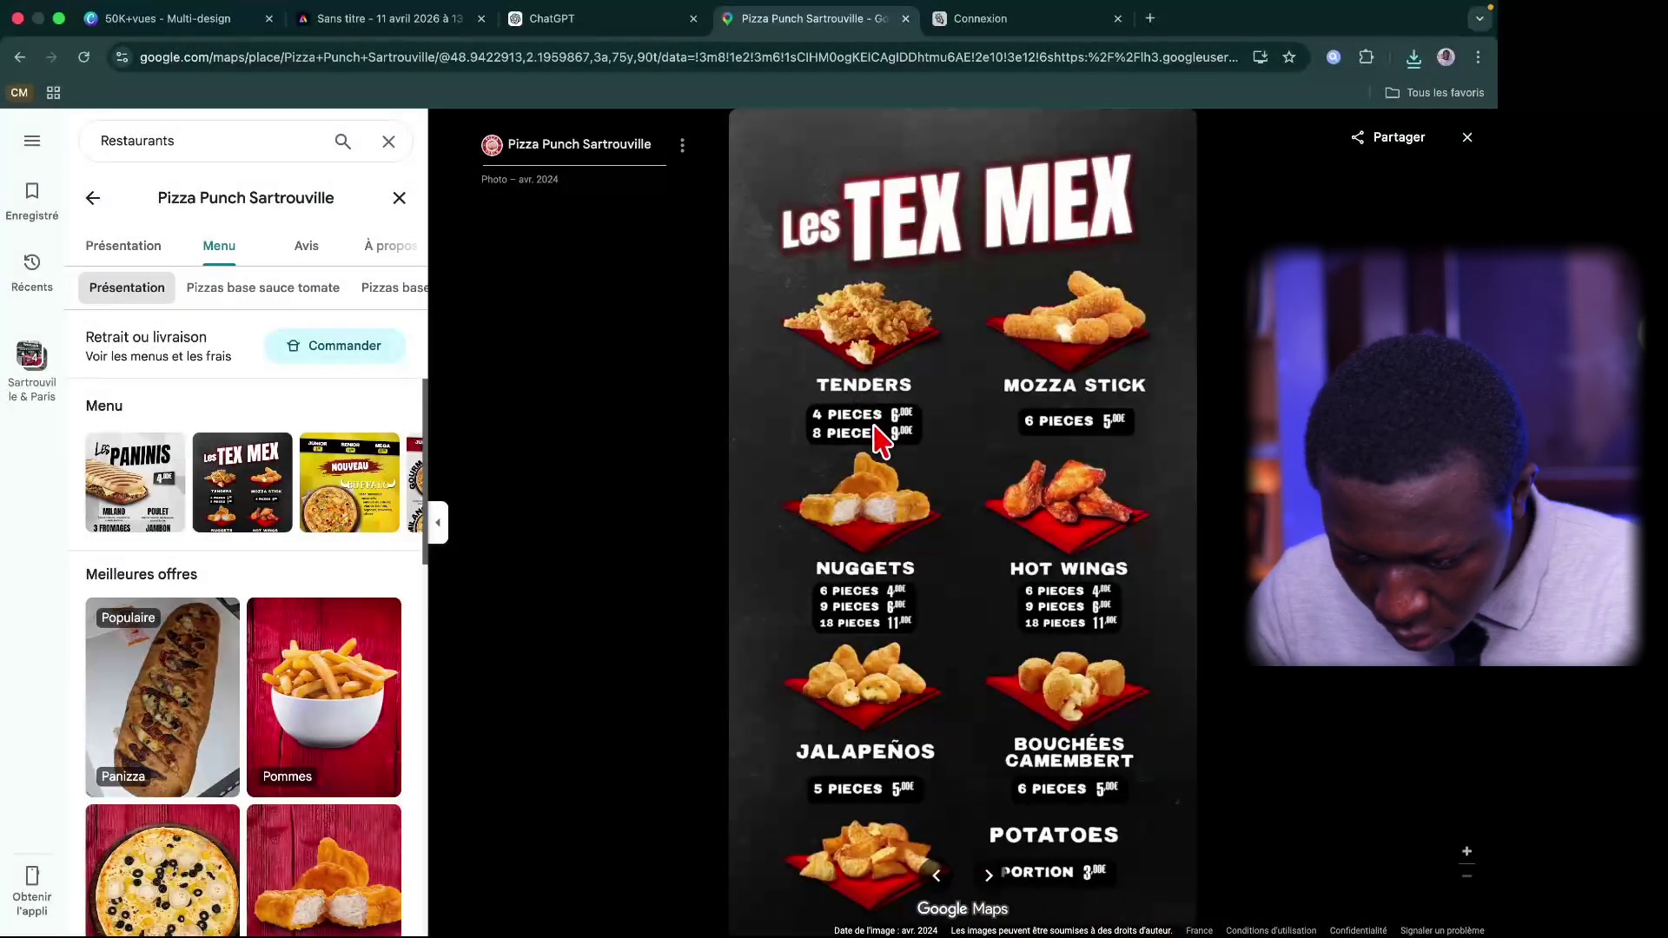
right_click(246, 478)
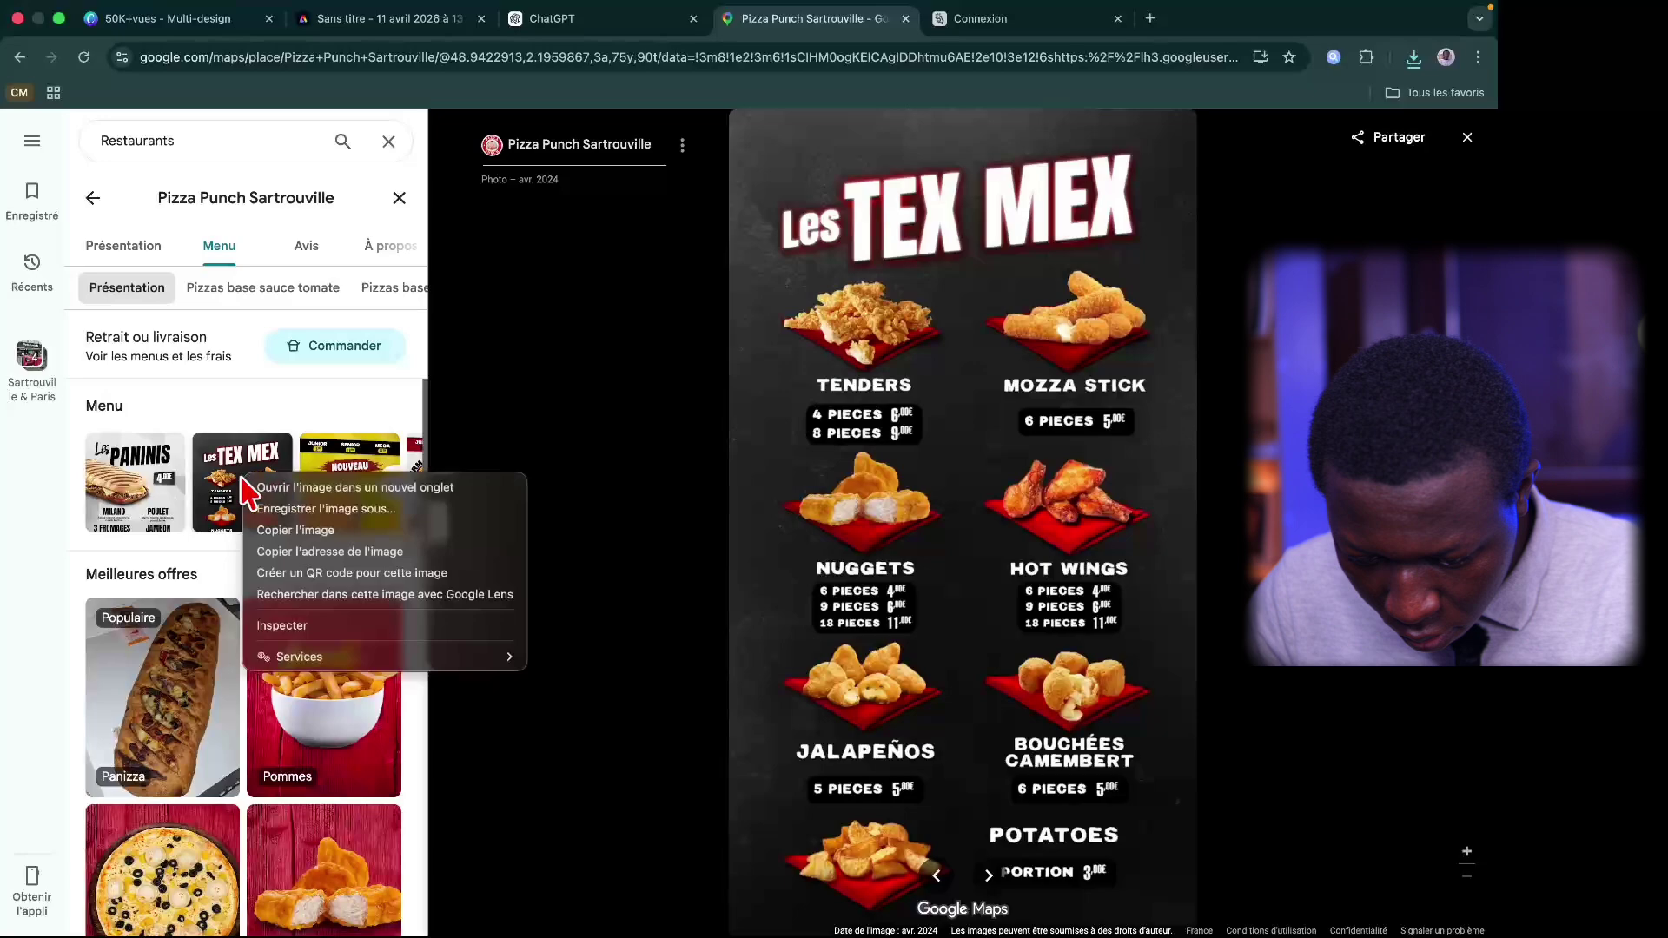
click(294, 509)
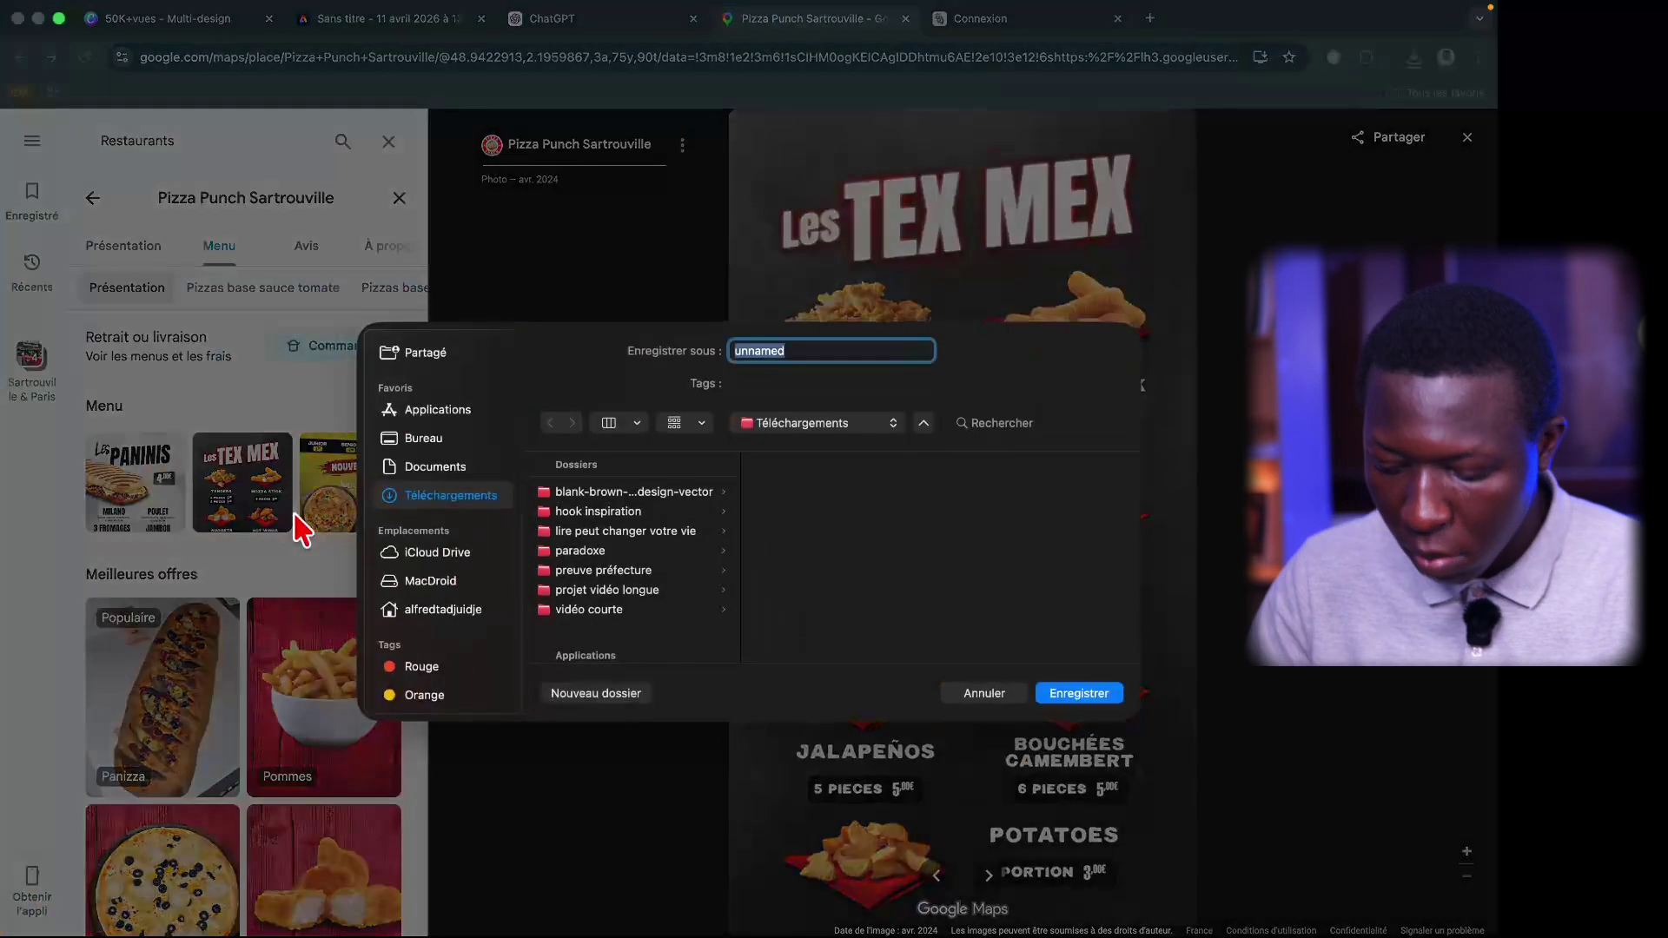
text(image 2)
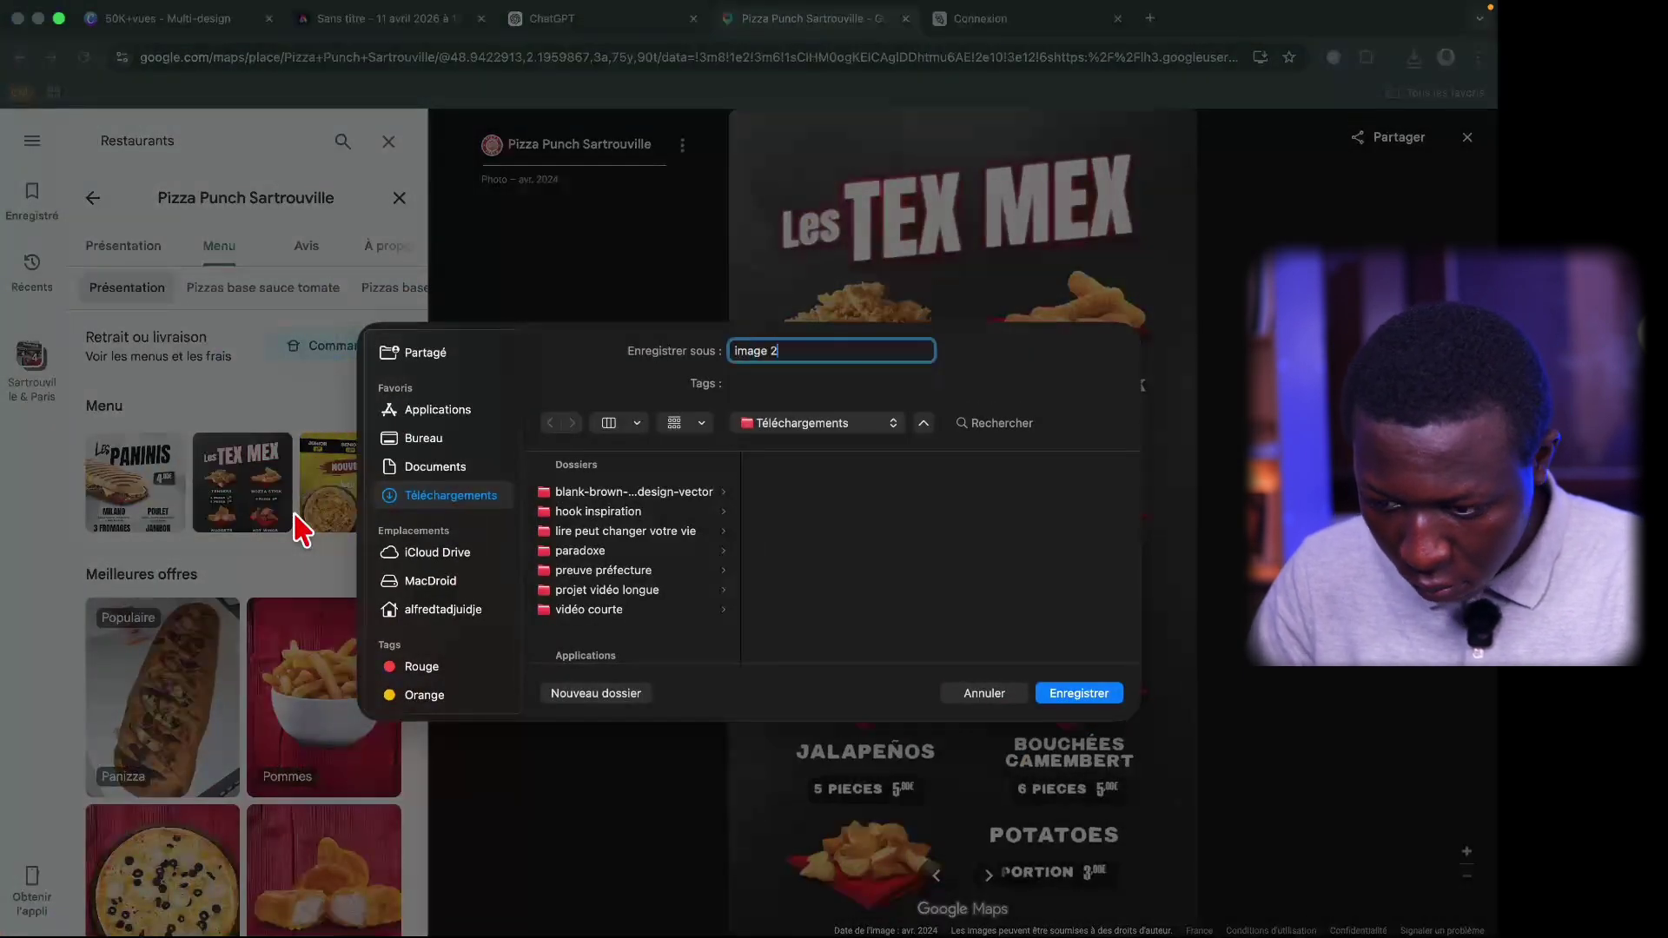
key(Return)
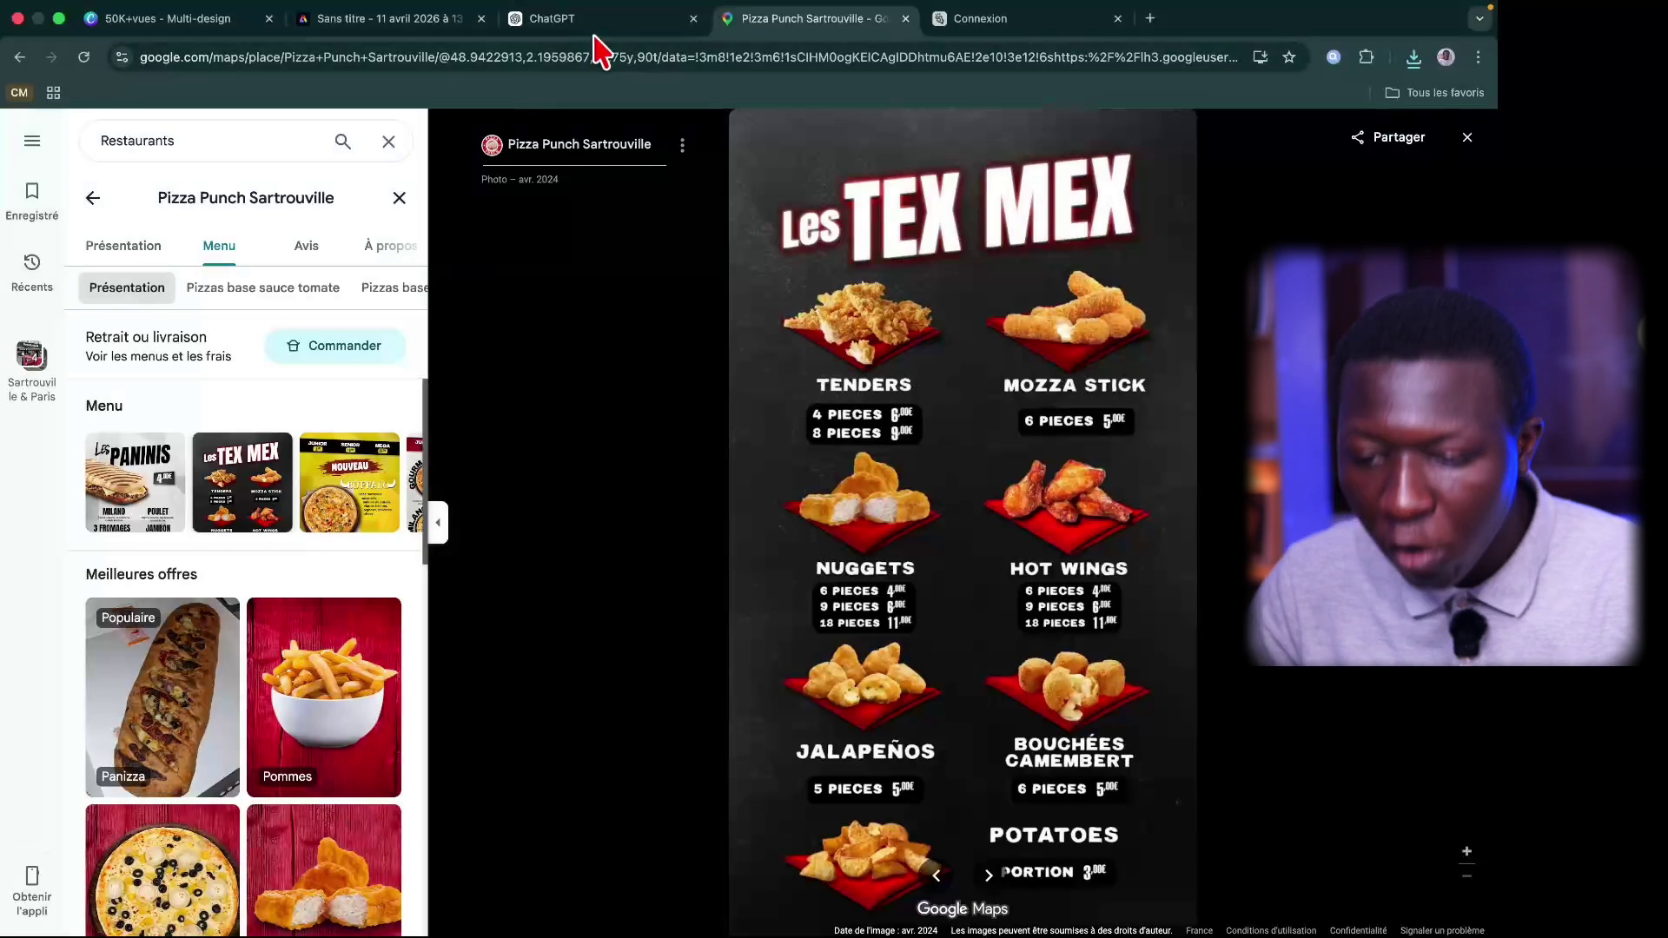
Step: Switch to ChatGPT and attach AAA1.jpg and image 2.jpg from Téléchargements to the drafted message
click(596, 27)
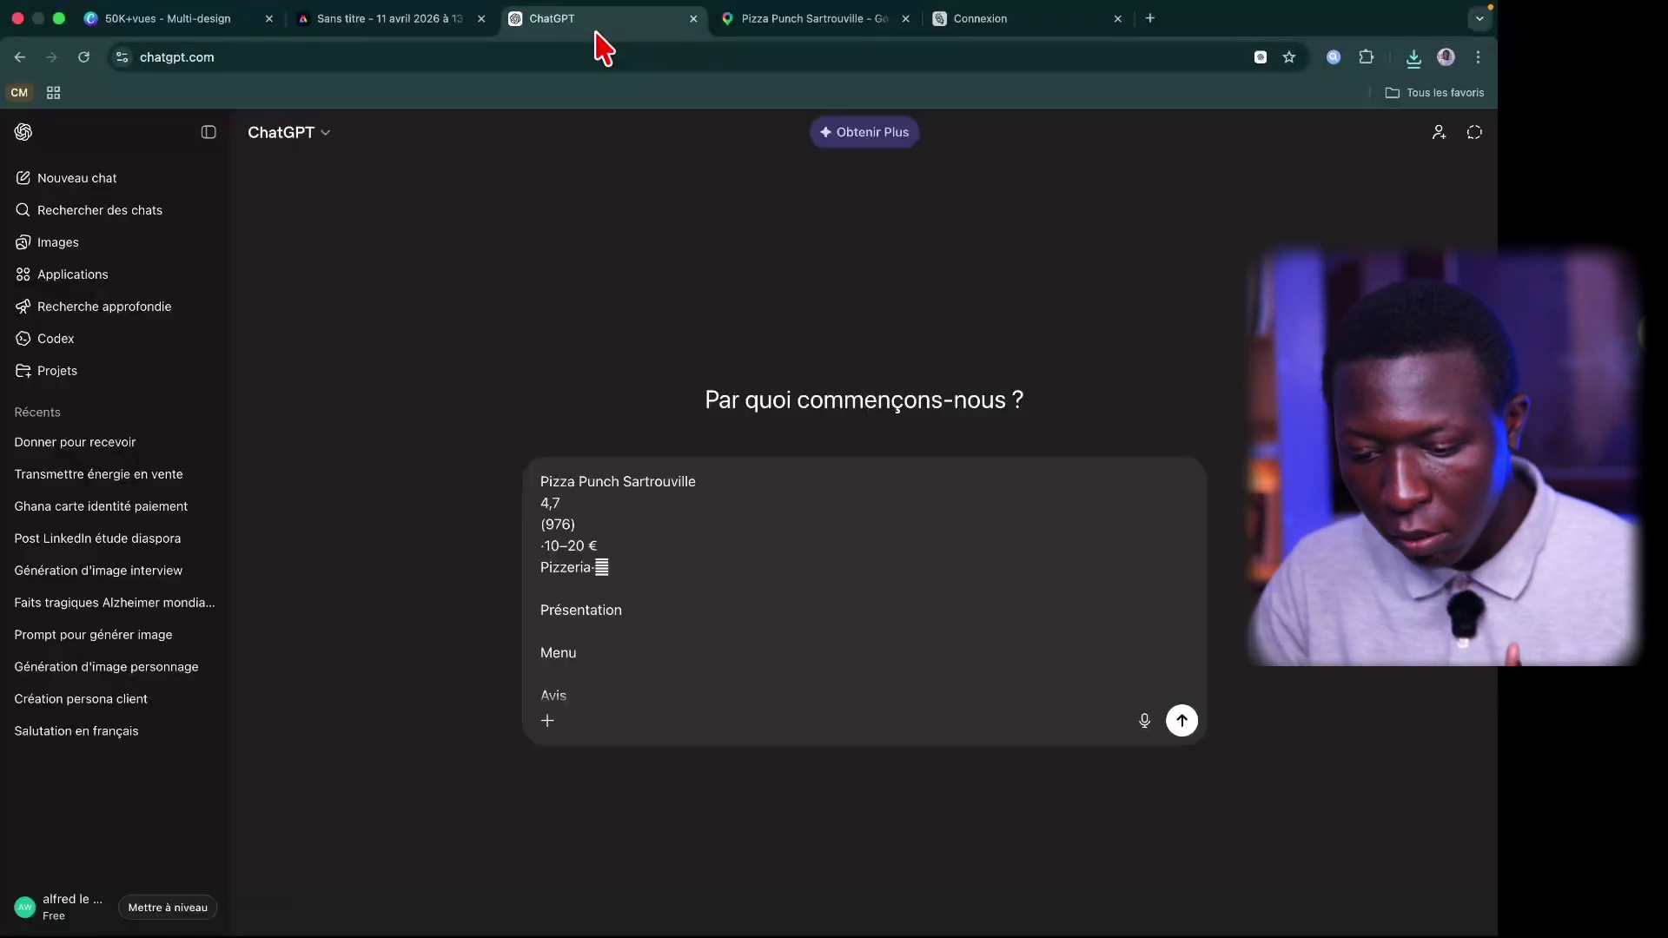
click(549, 726)
click(581, 761)
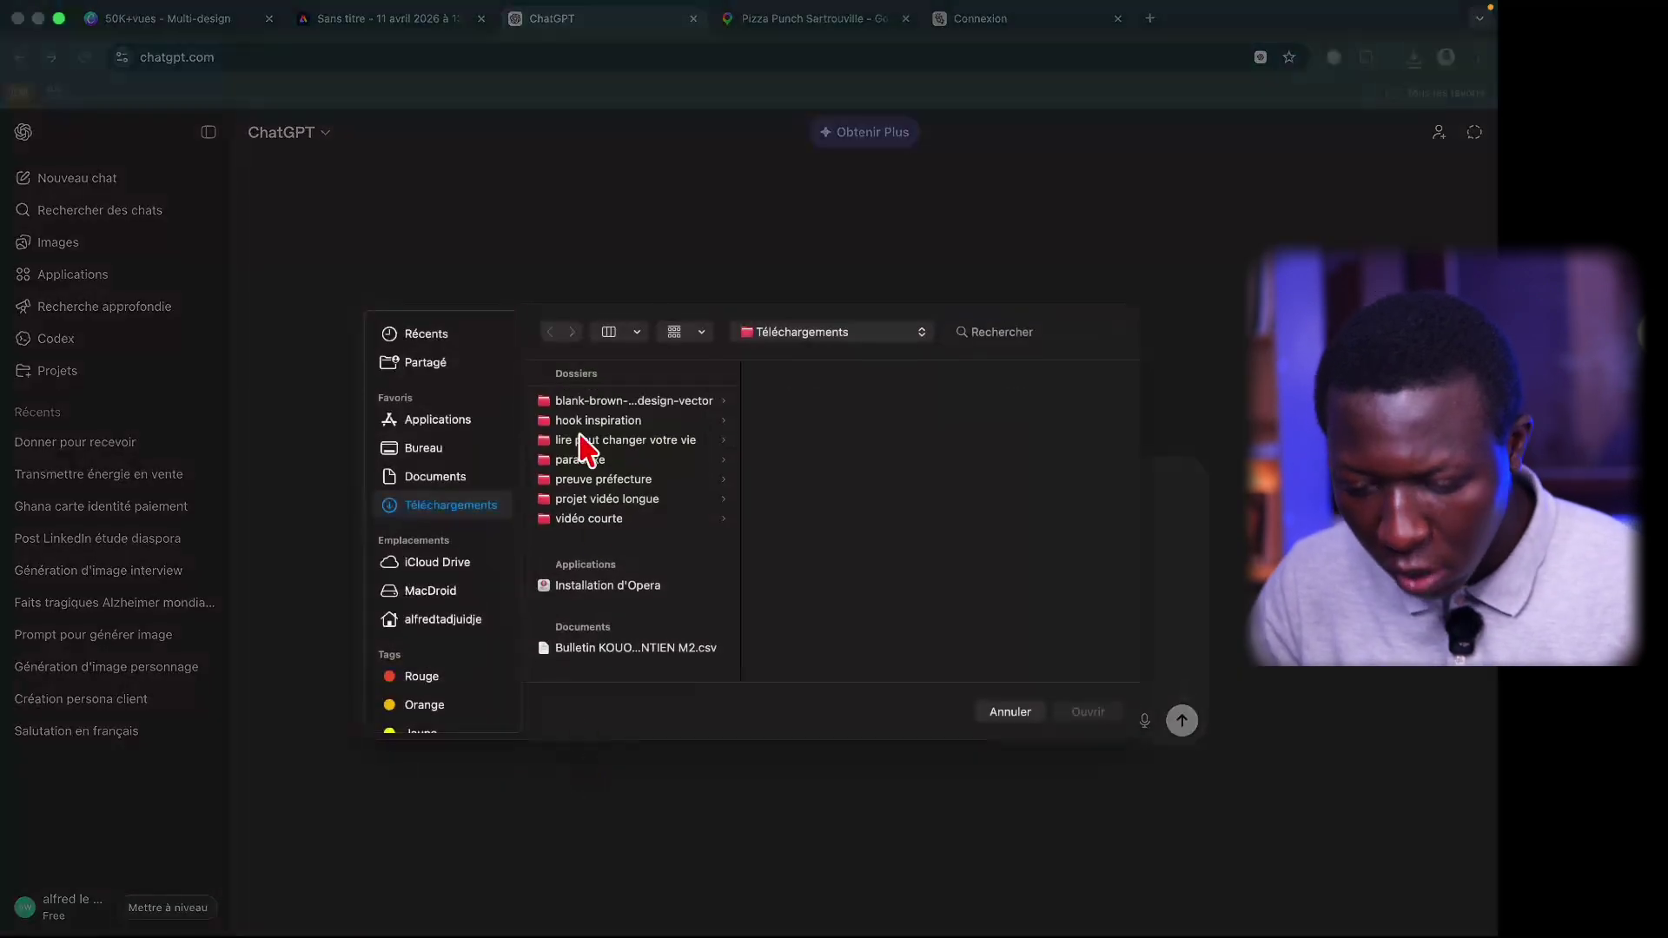
scroll(428, 482, down, 1)
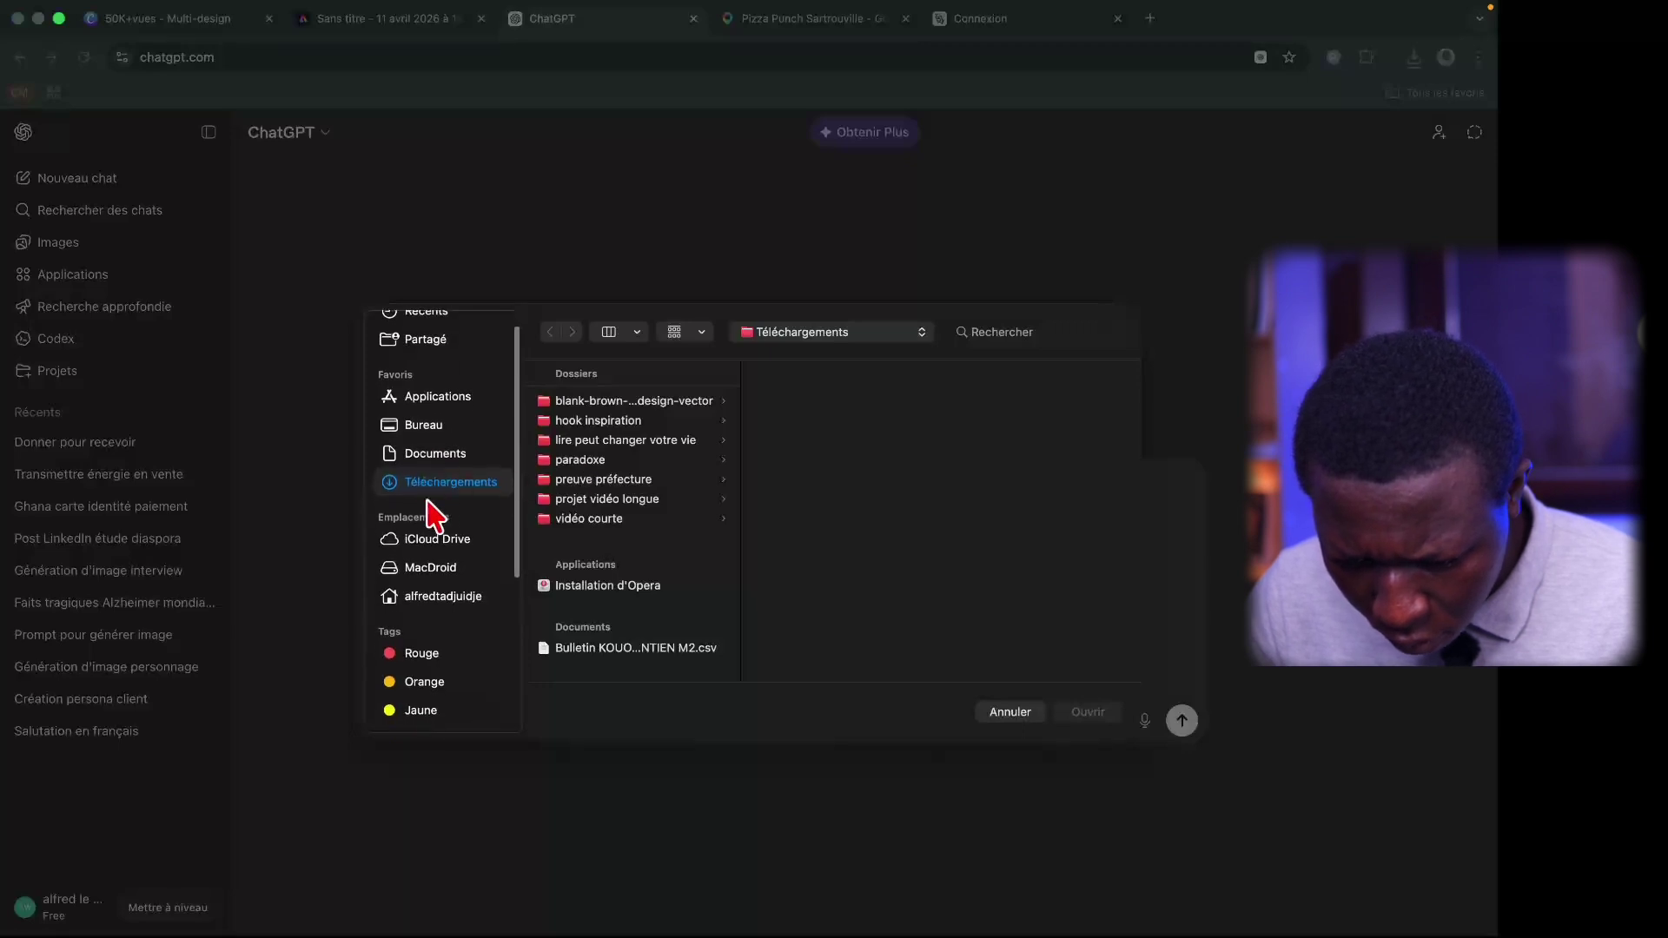
scroll(620, 475, down, 1)
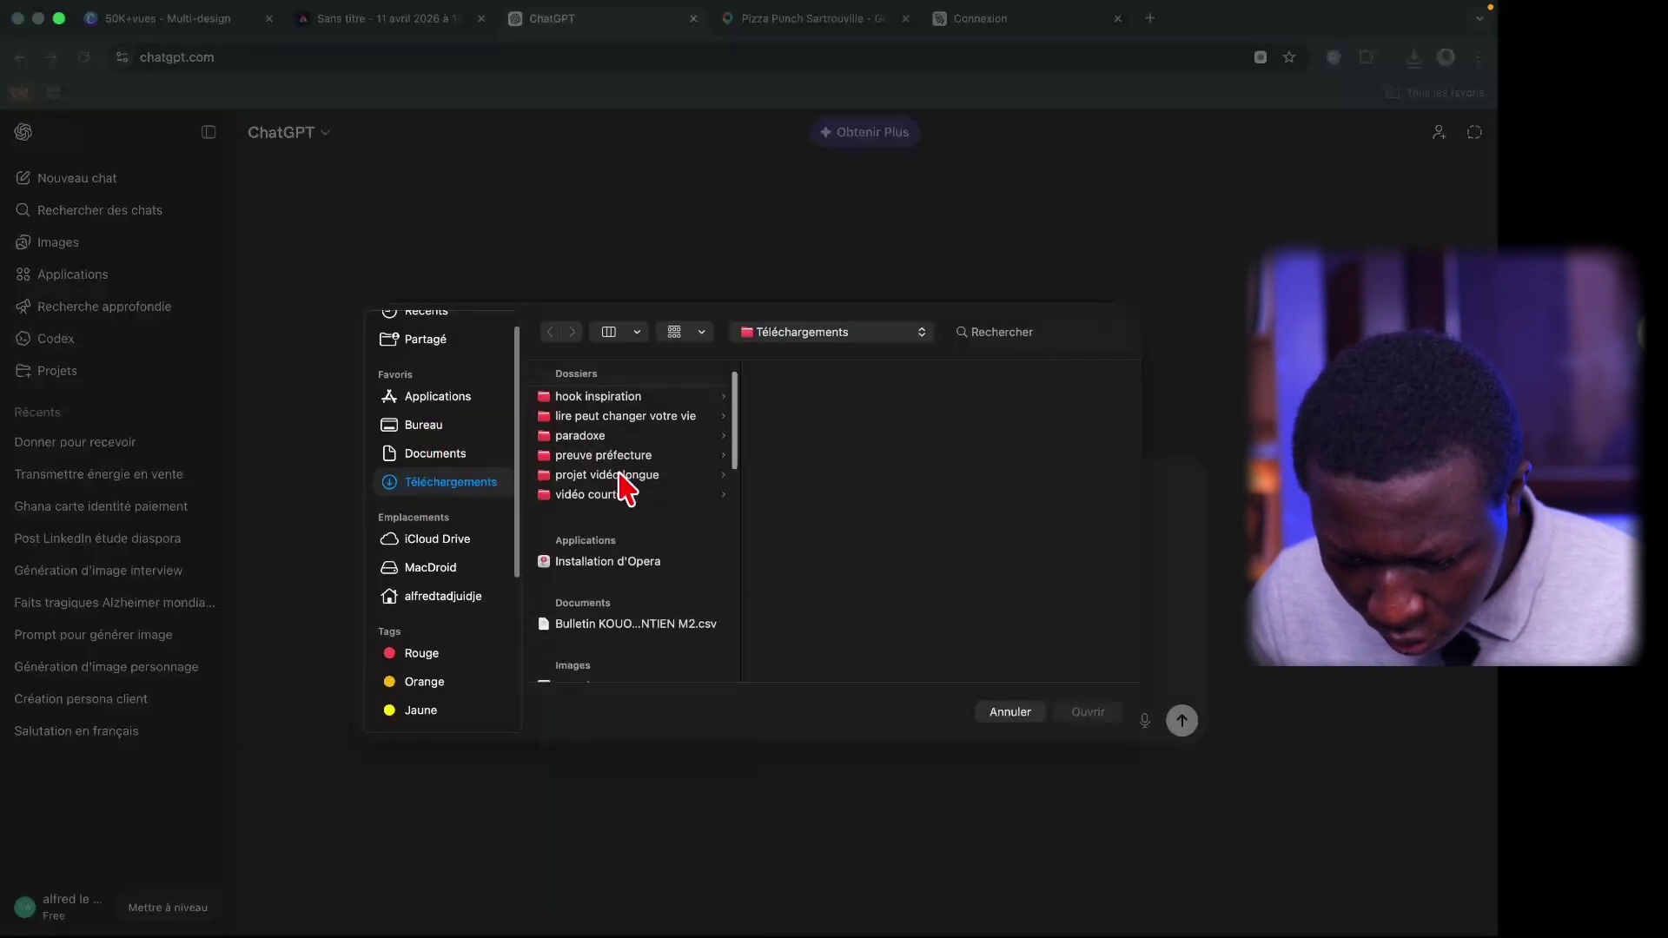
scroll(621, 487, down, 5)
scroll(621, 486, up, 3)
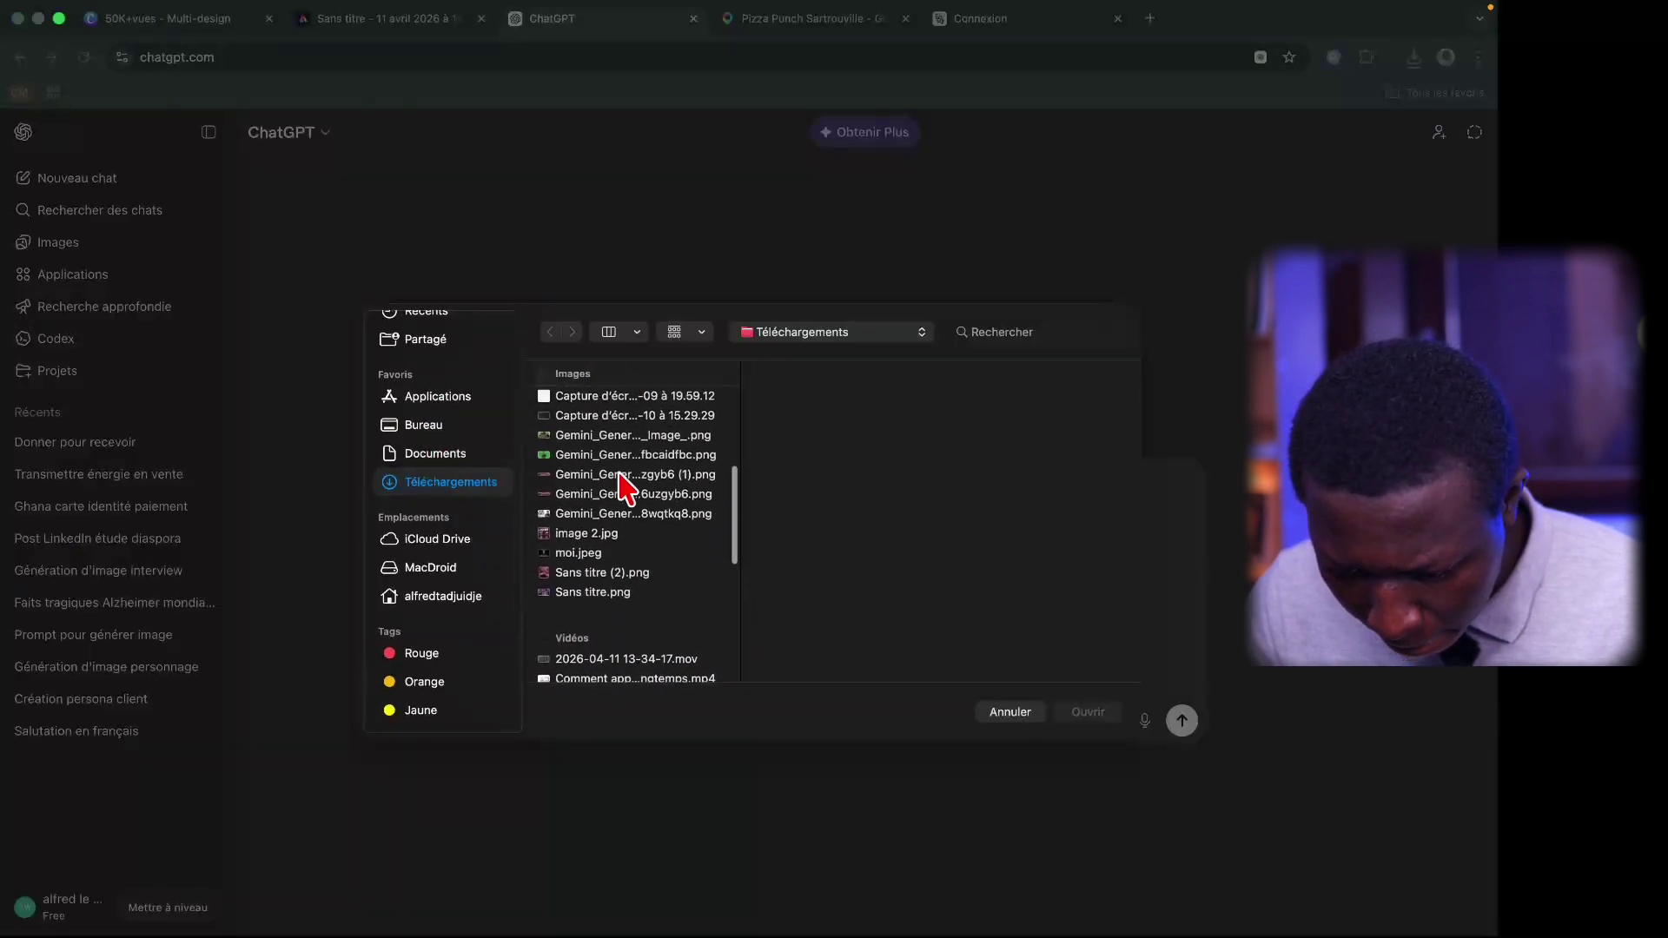
scroll(622, 483, up, 3)
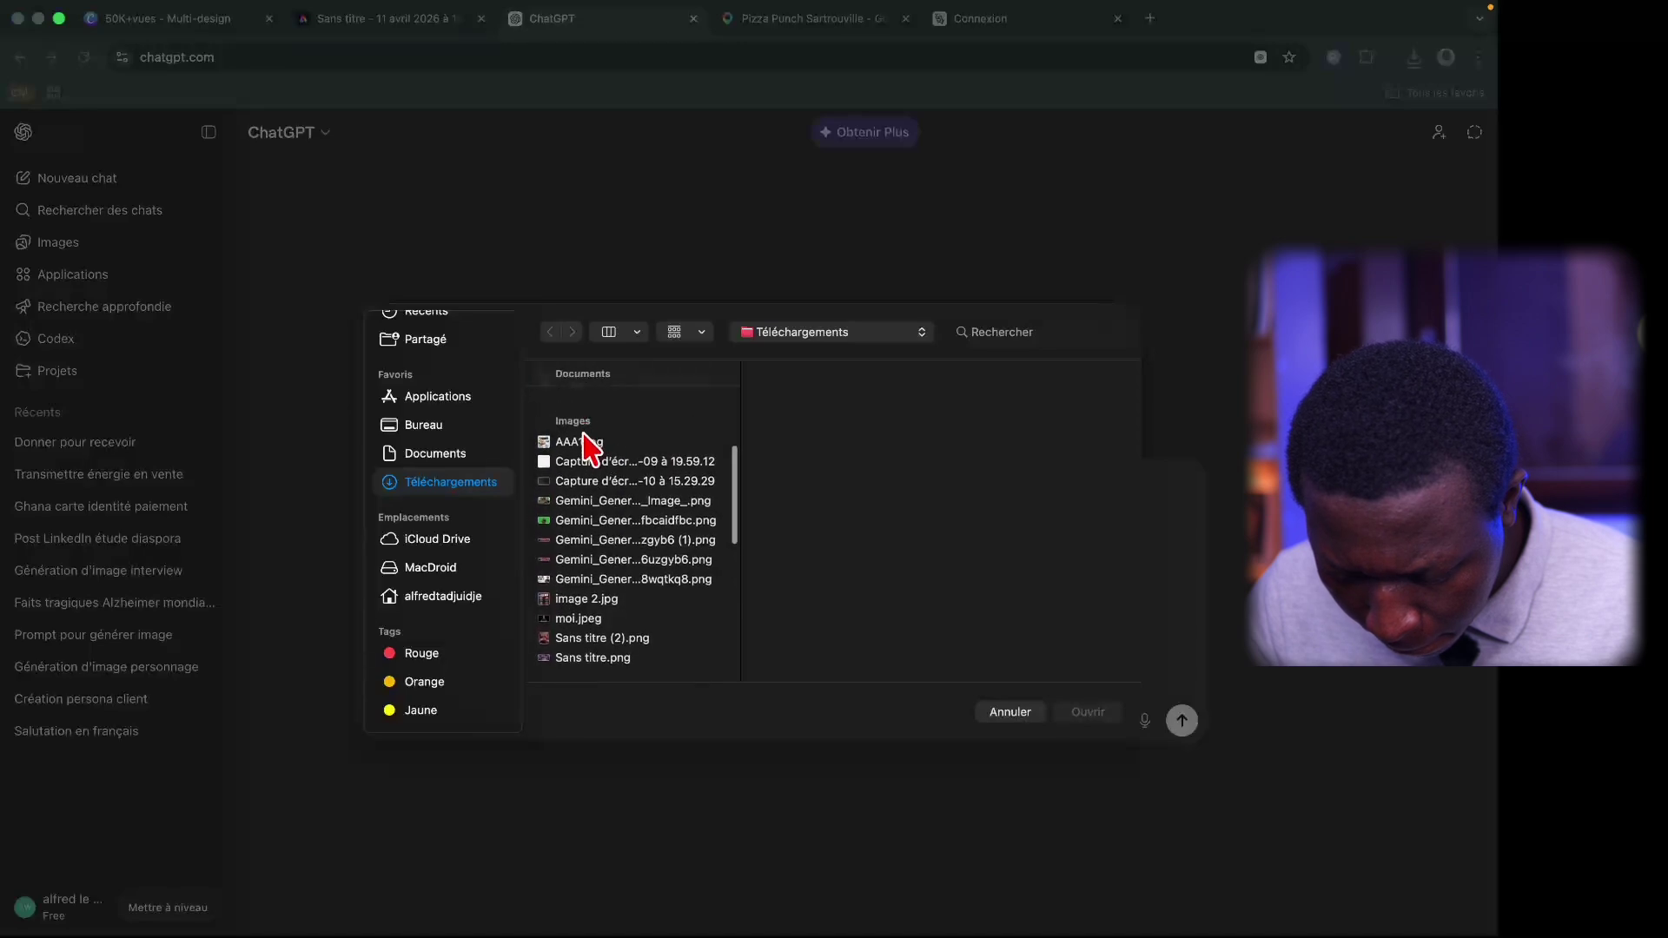
click(591, 445)
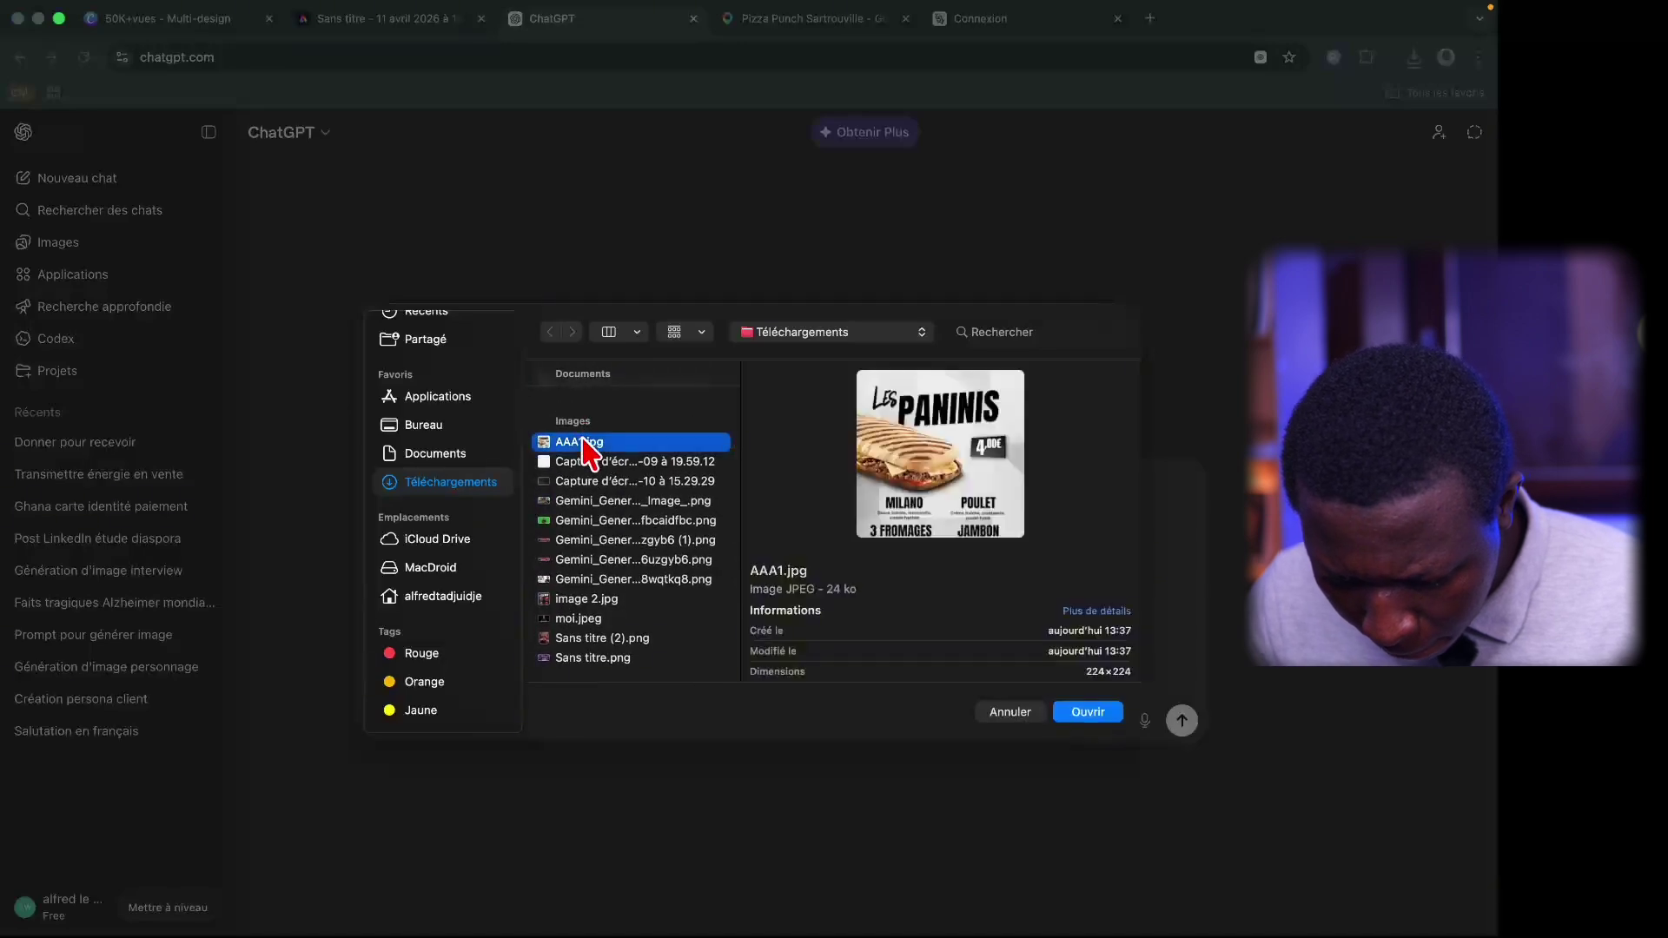
super+click(575, 599)
key(Return)
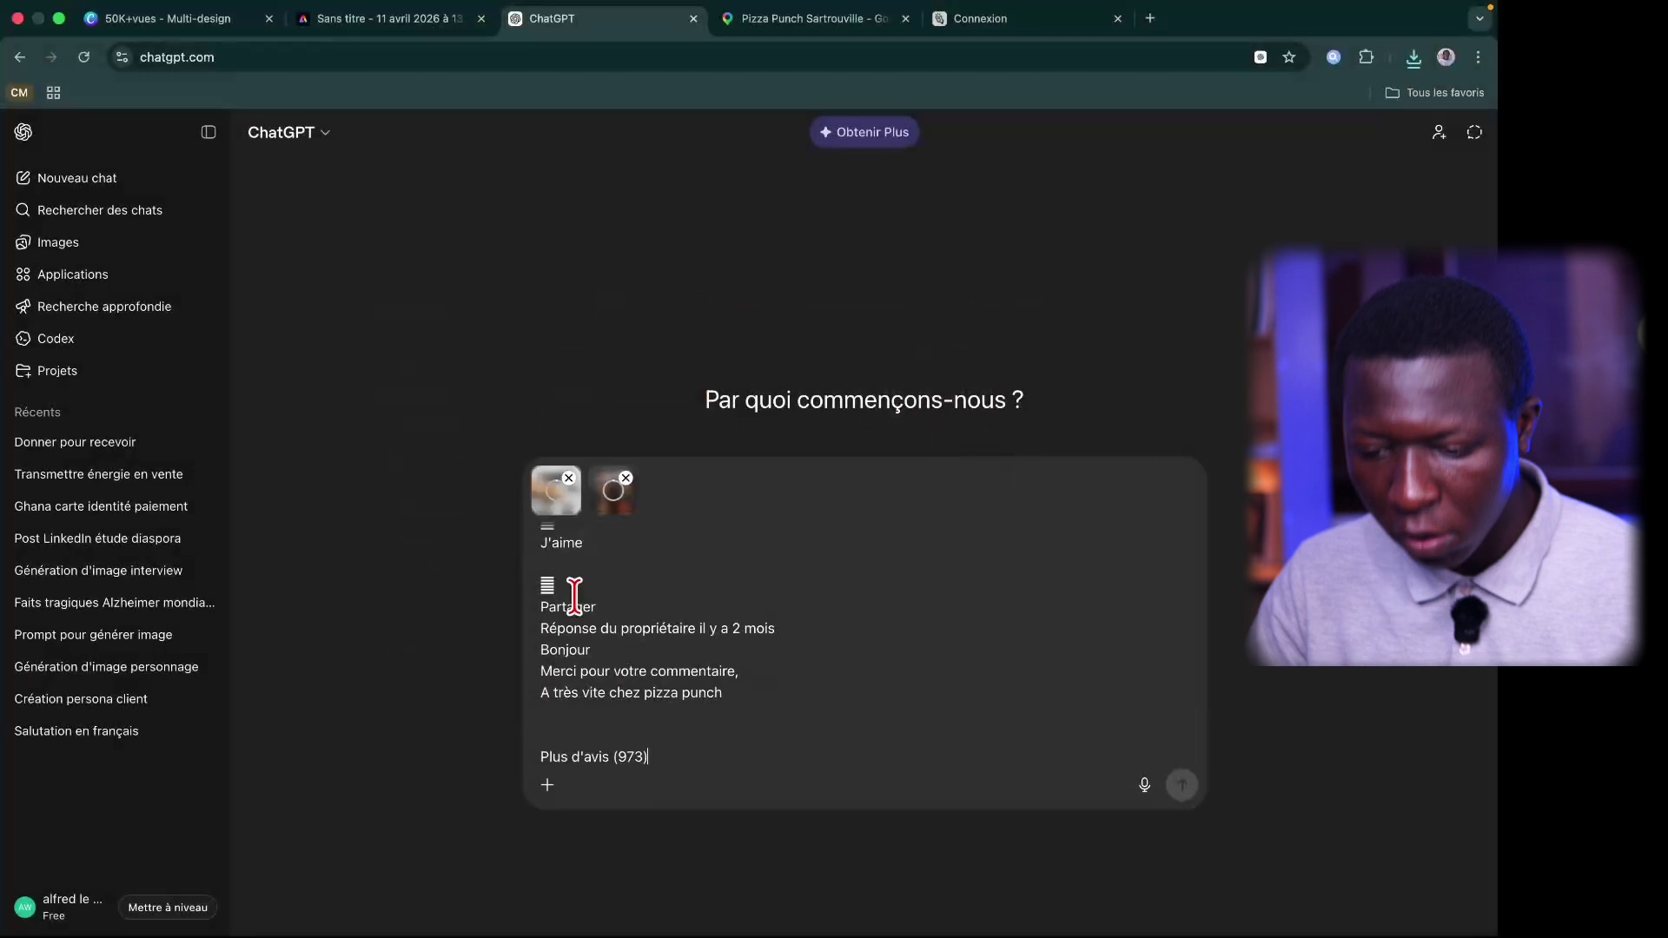
scroll(734, 702, up, 1)
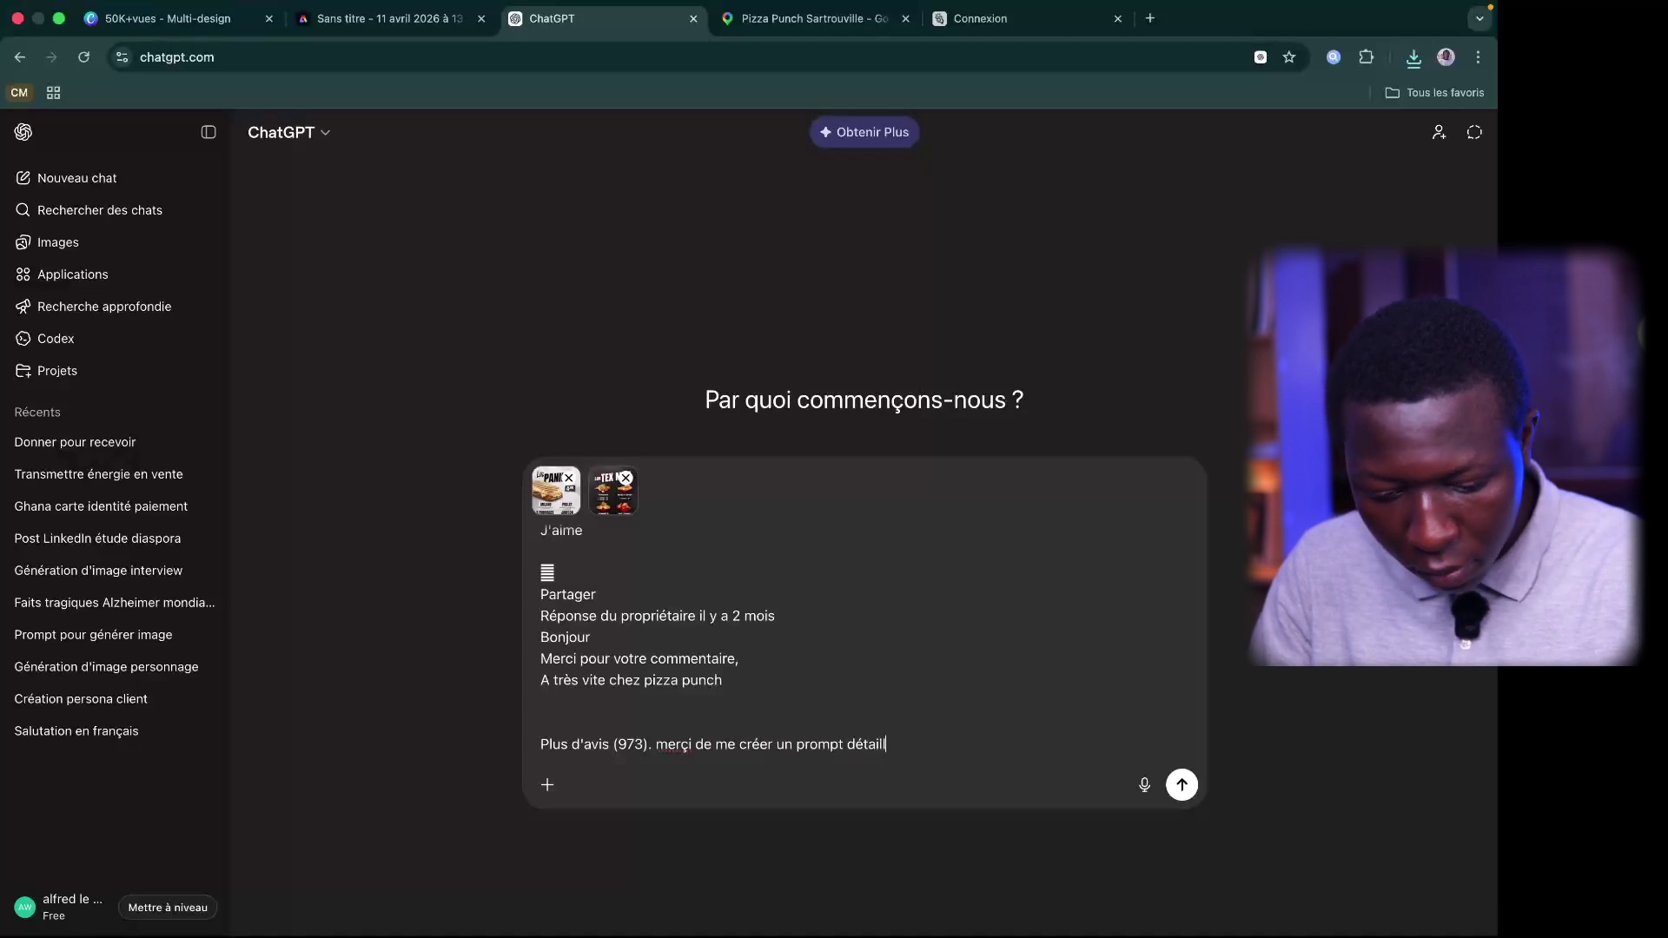
Step: Complete the ChatGPT request with "détaillé qui va me permettre de générer un site web pour cet entreprise. merçi" and send it
text(é)
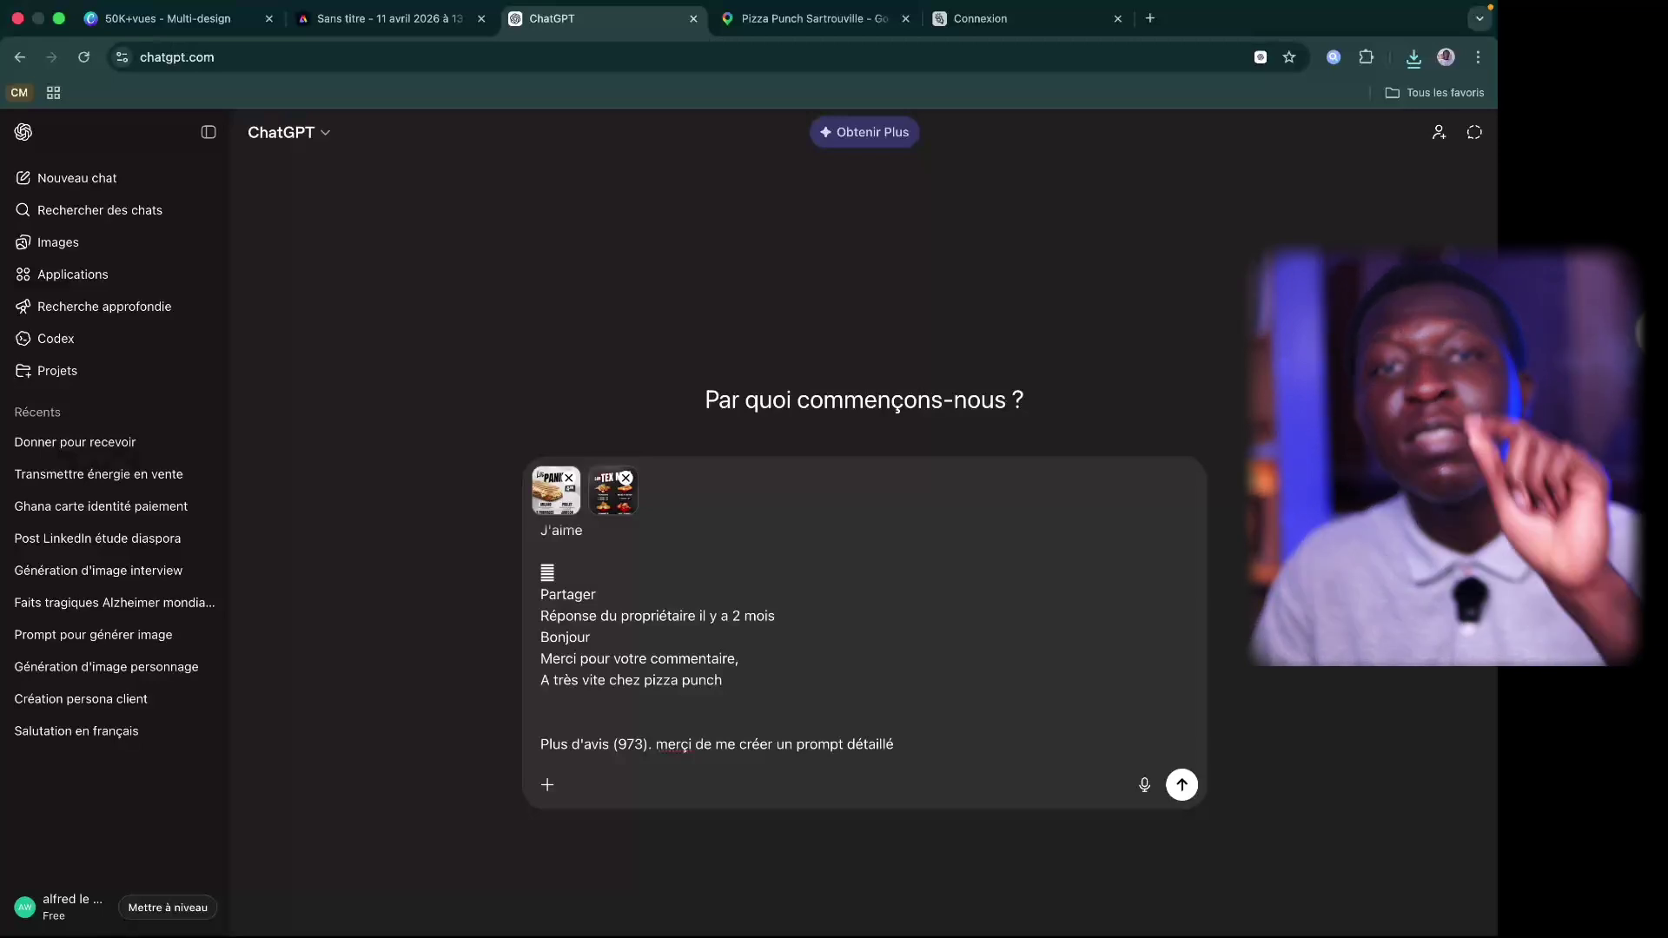
text( qui)
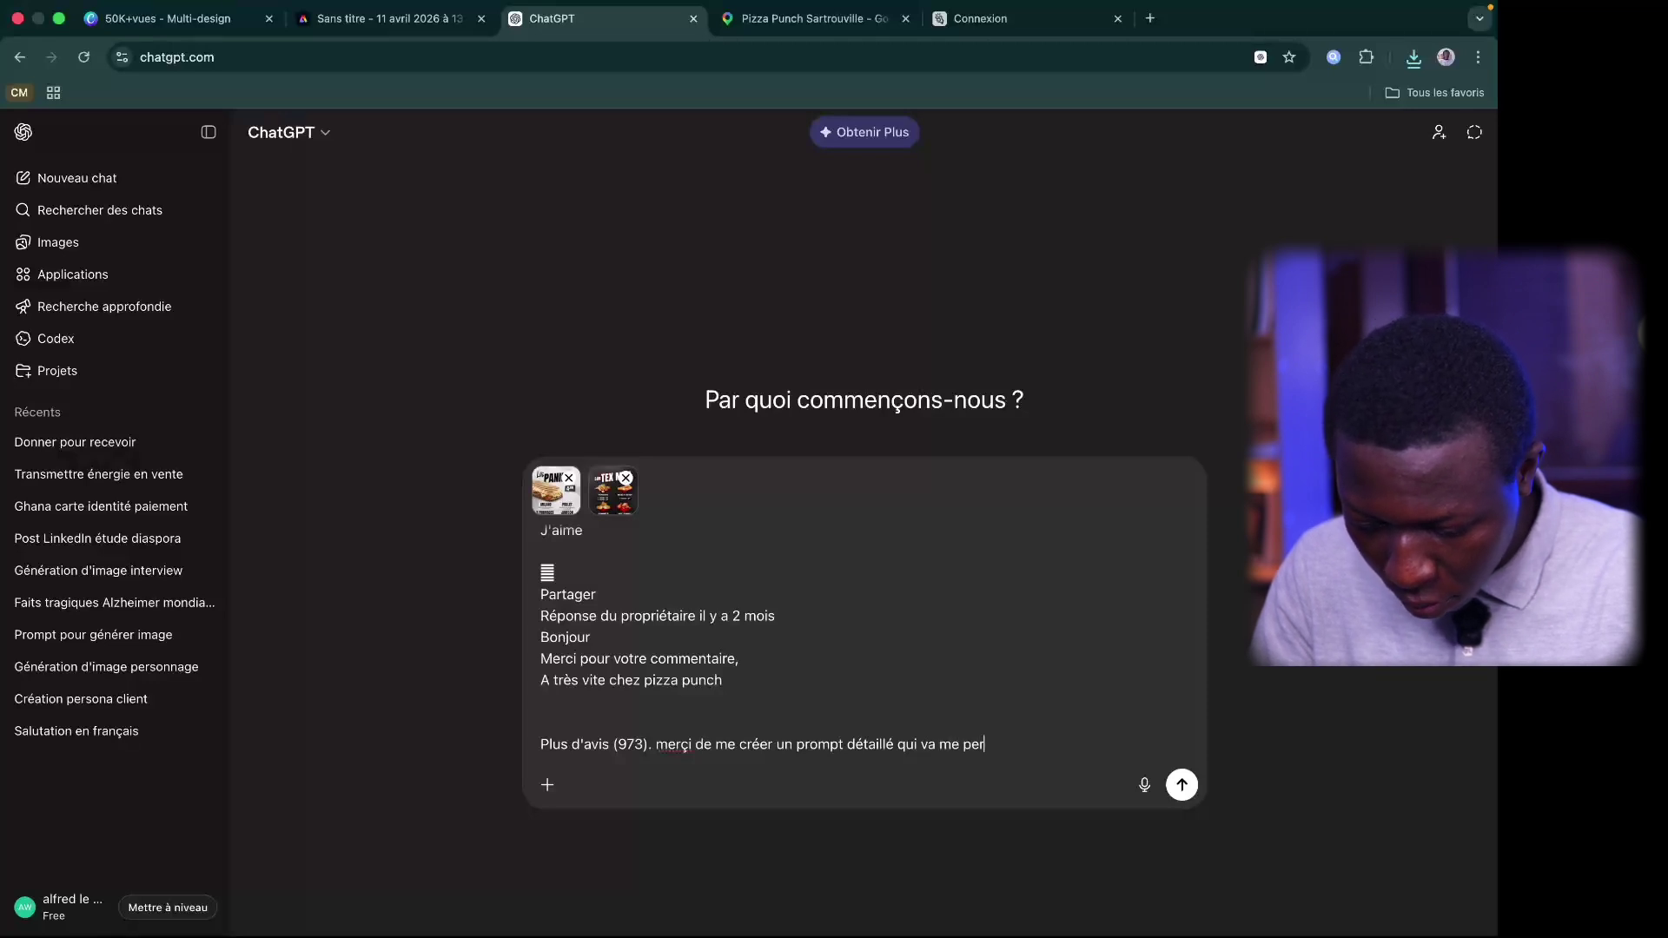
text(va me permettre de gén)
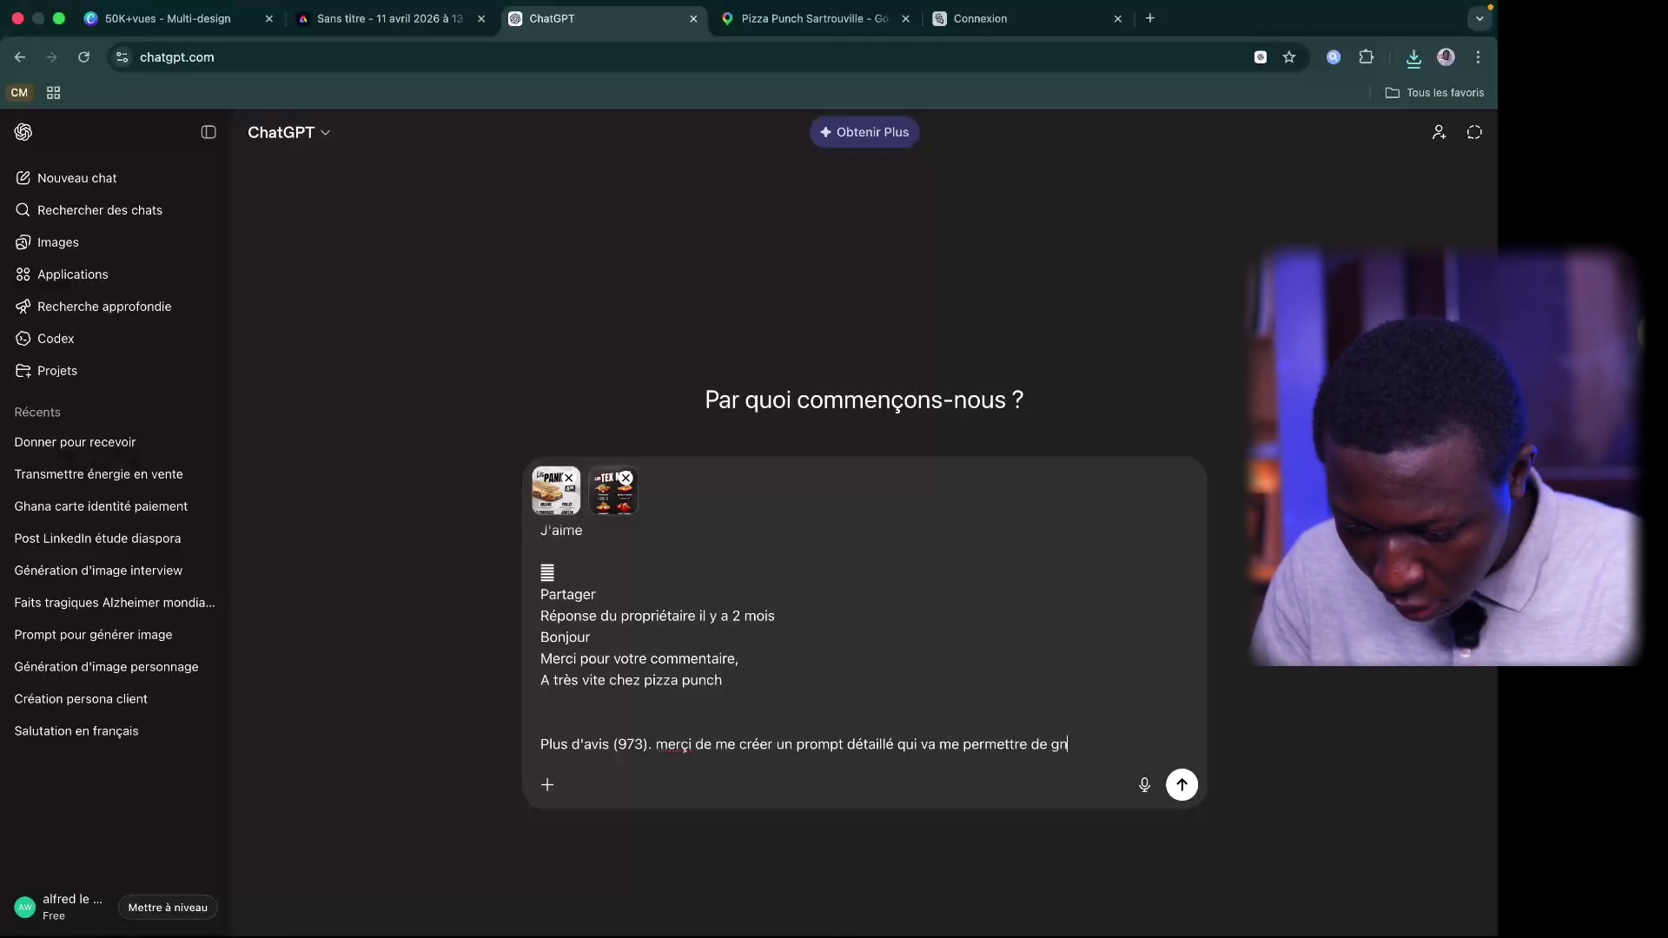
text(érer un)
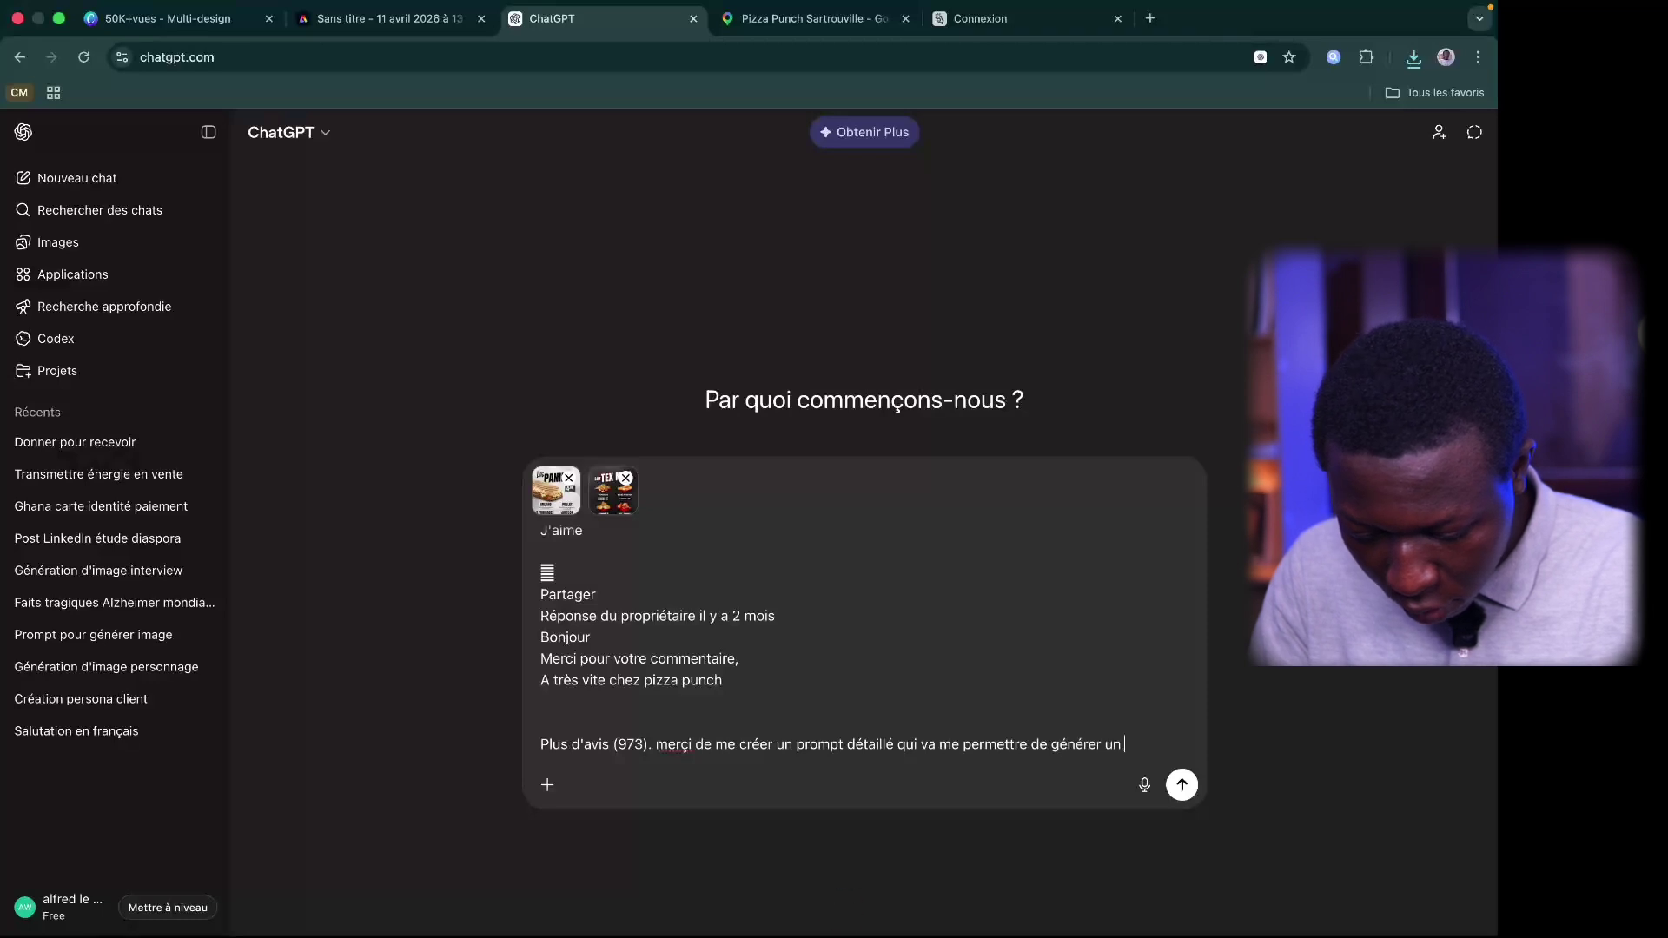
text( site web pour cet entreprise. merçi)
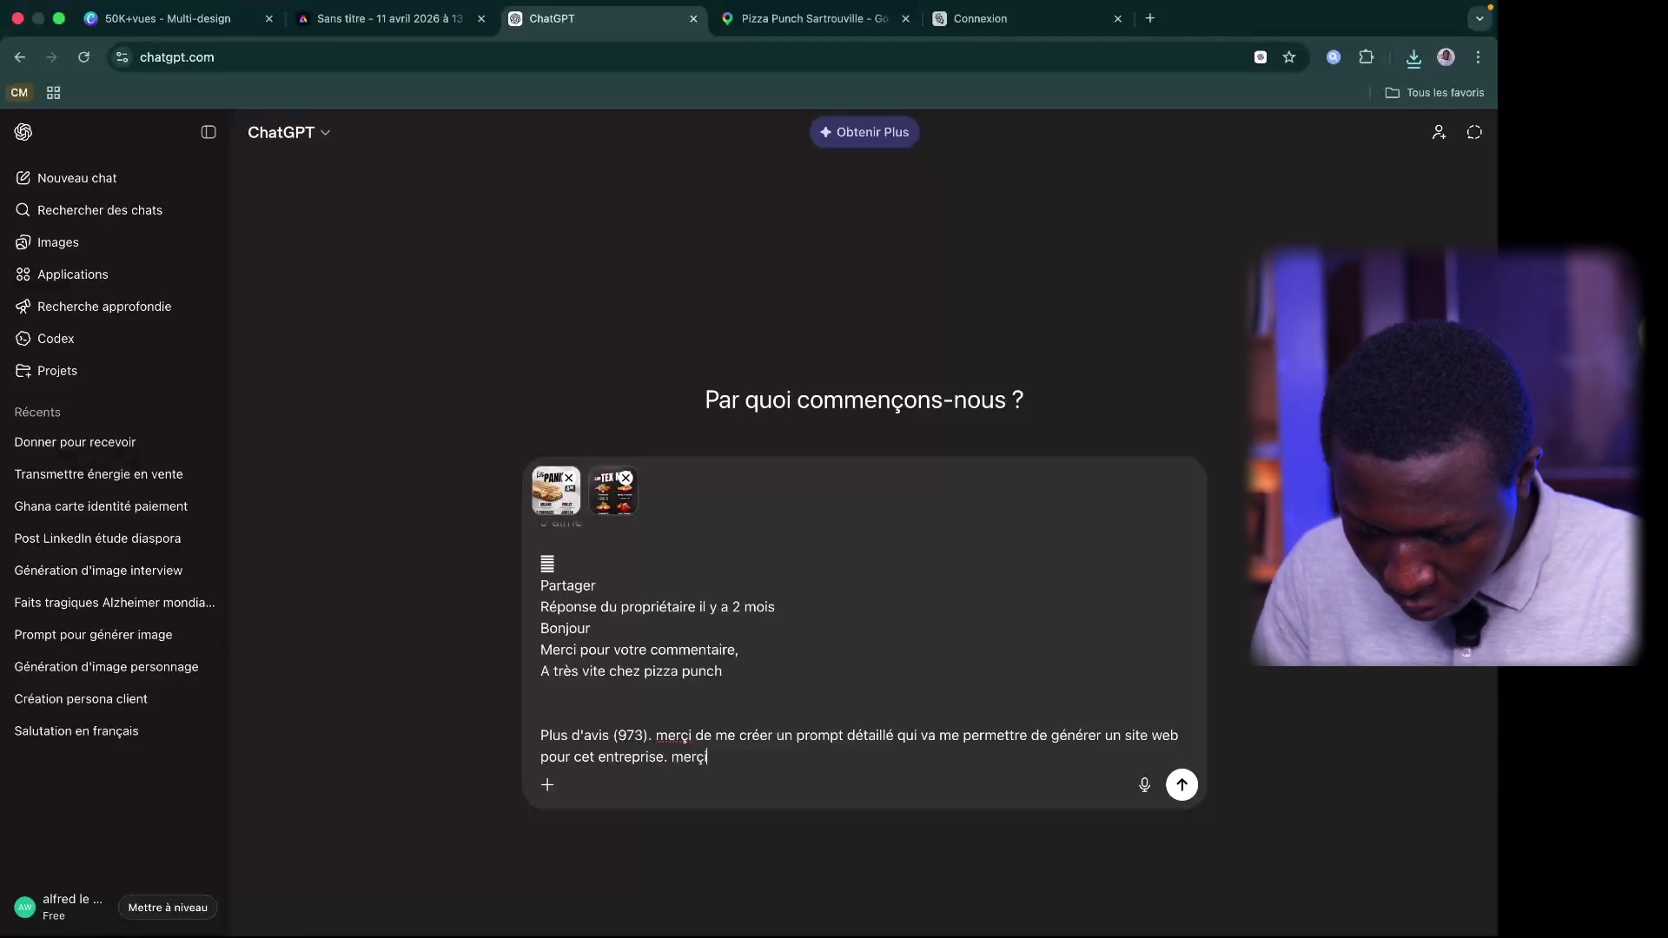
key(Return)
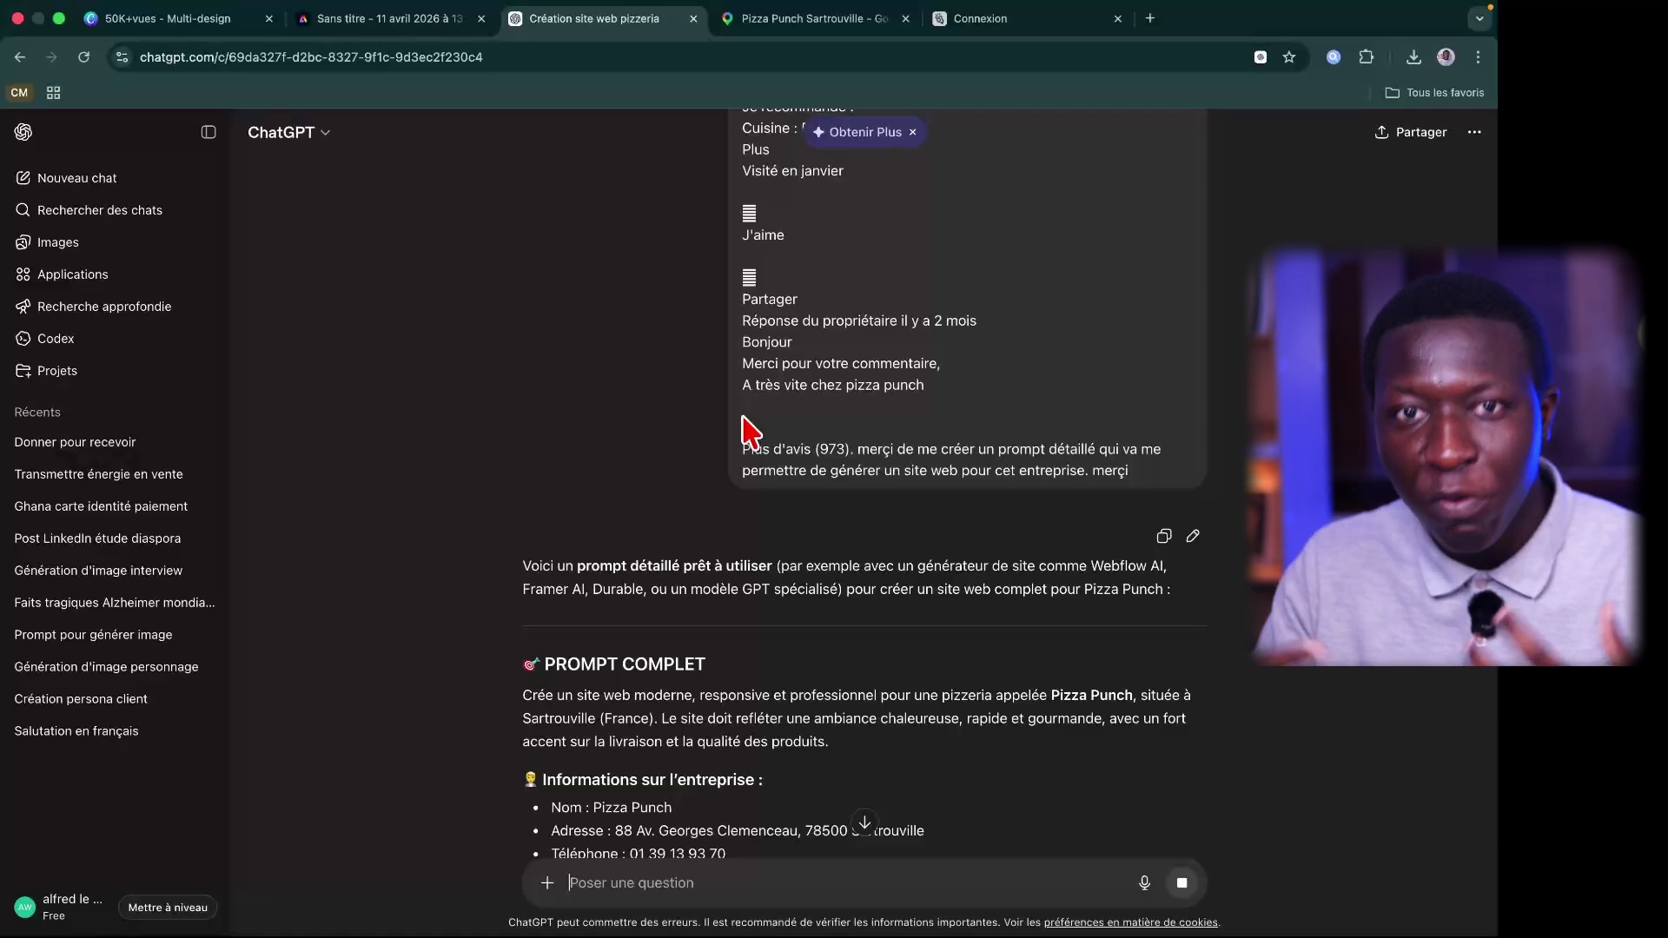
Step: Copy the generated prompt from the "PROMPT COMPLET" heading through the end of the "Bonus" section
scroll(747, 430, down, 10)
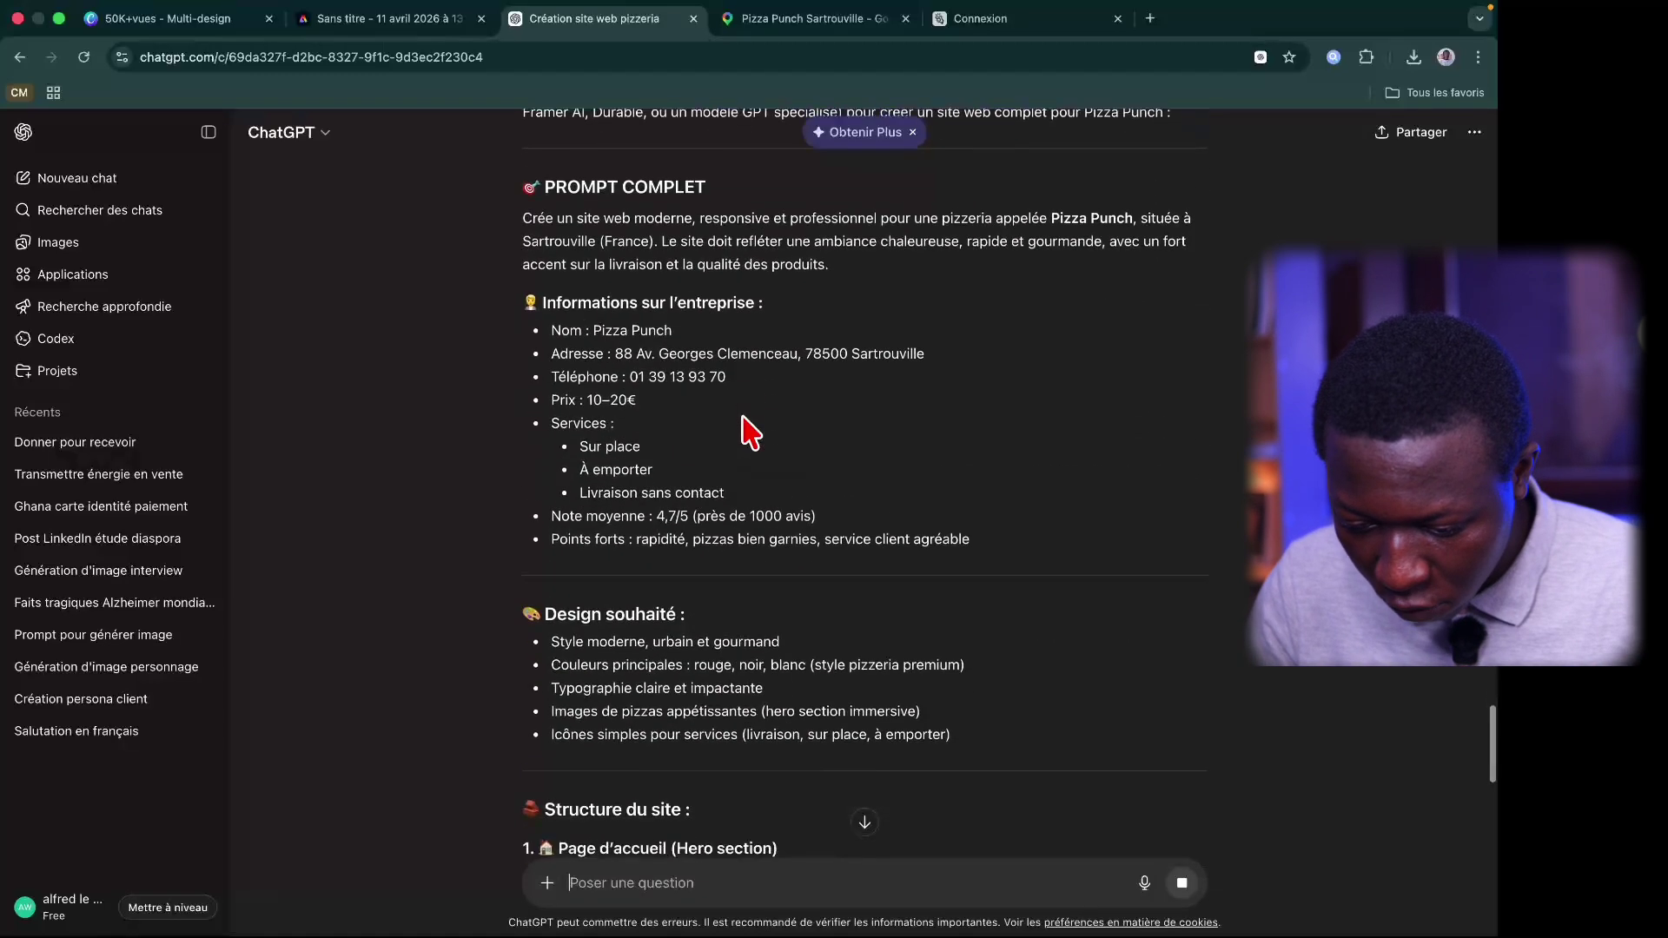
scroll(747, 430, down, 20)
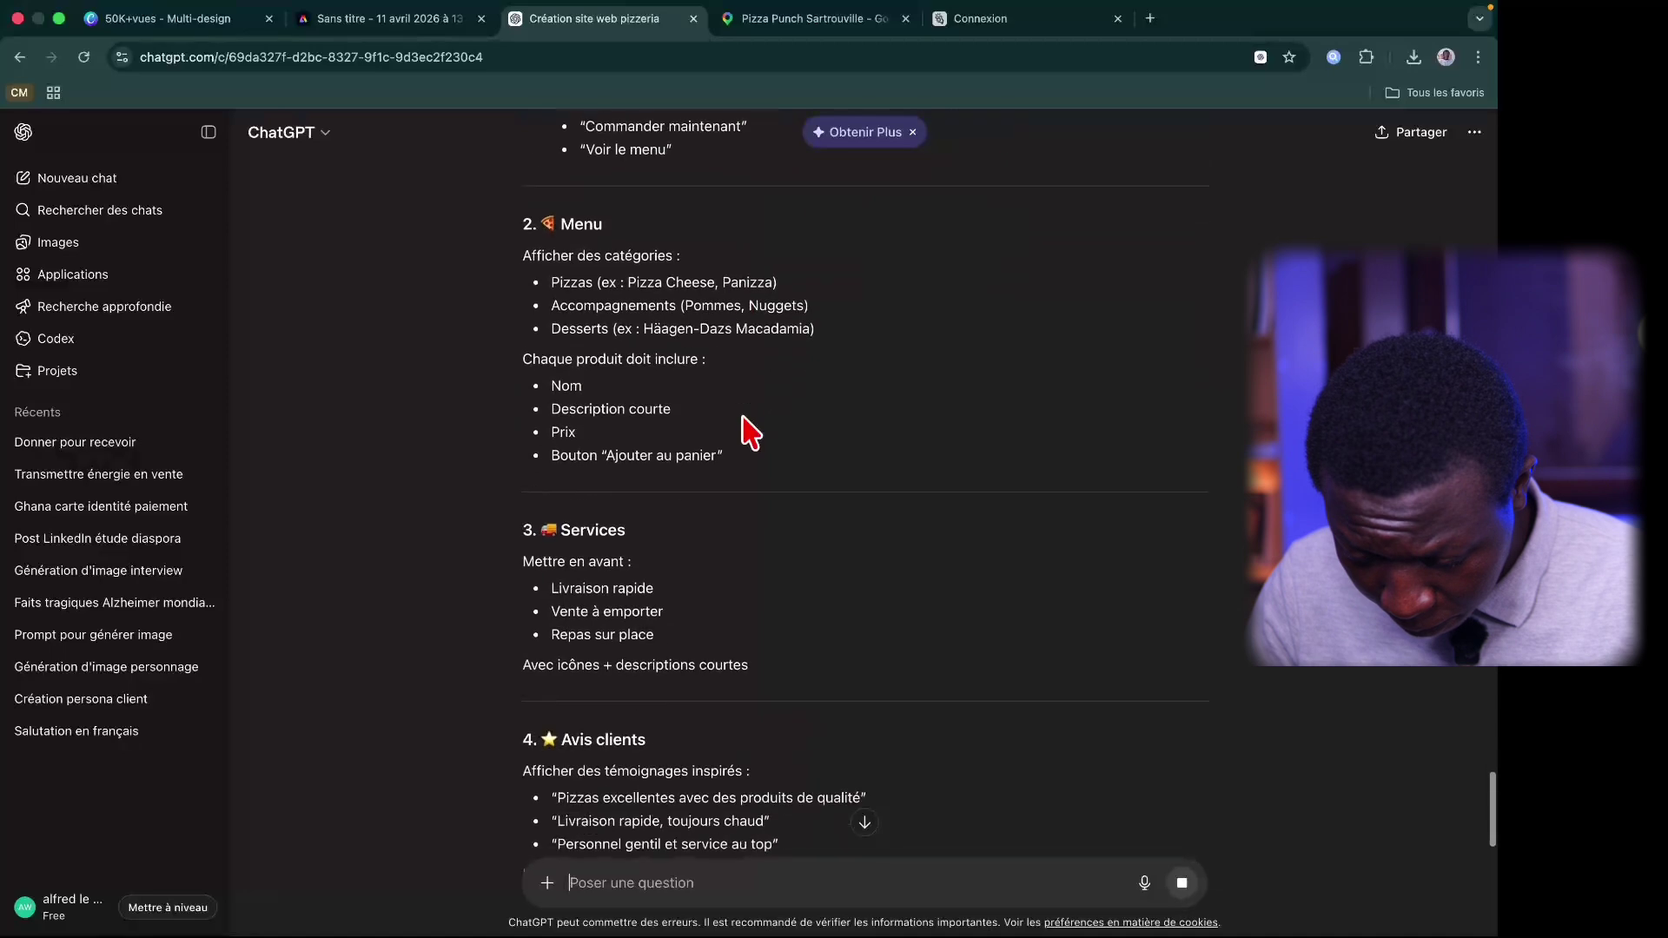
scroll(747, 430, down, 4)
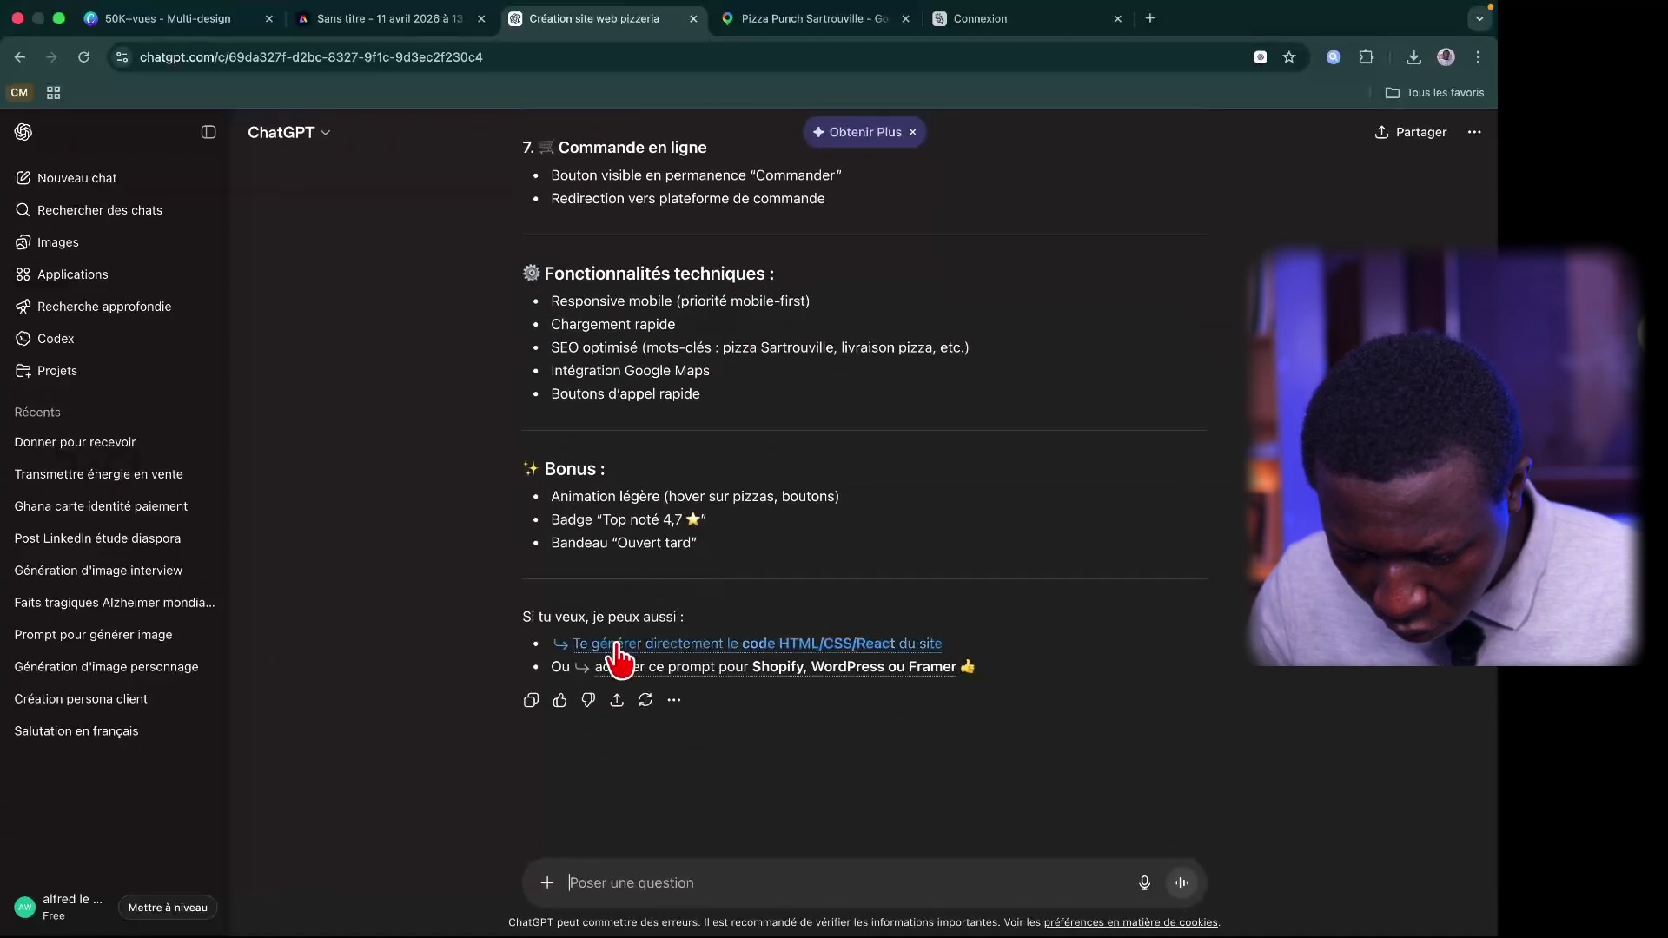
click(532, 700)
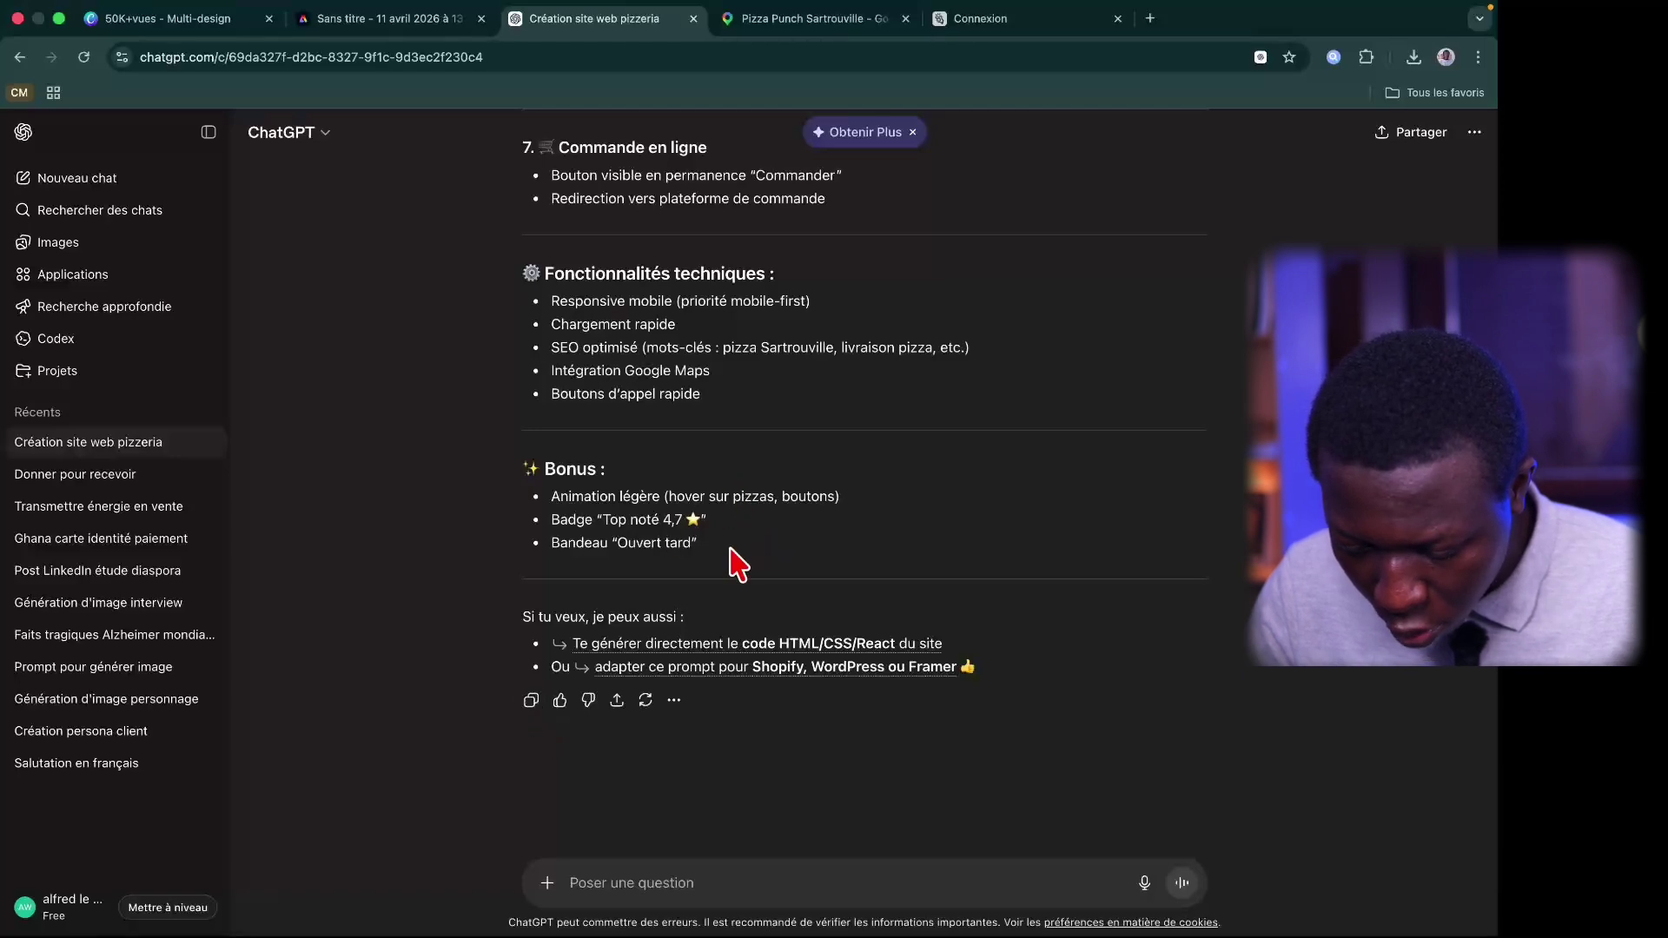
drag(730, 545, 675, 418)
drag(595, 259, 558, 627)
right_click(566, 638)
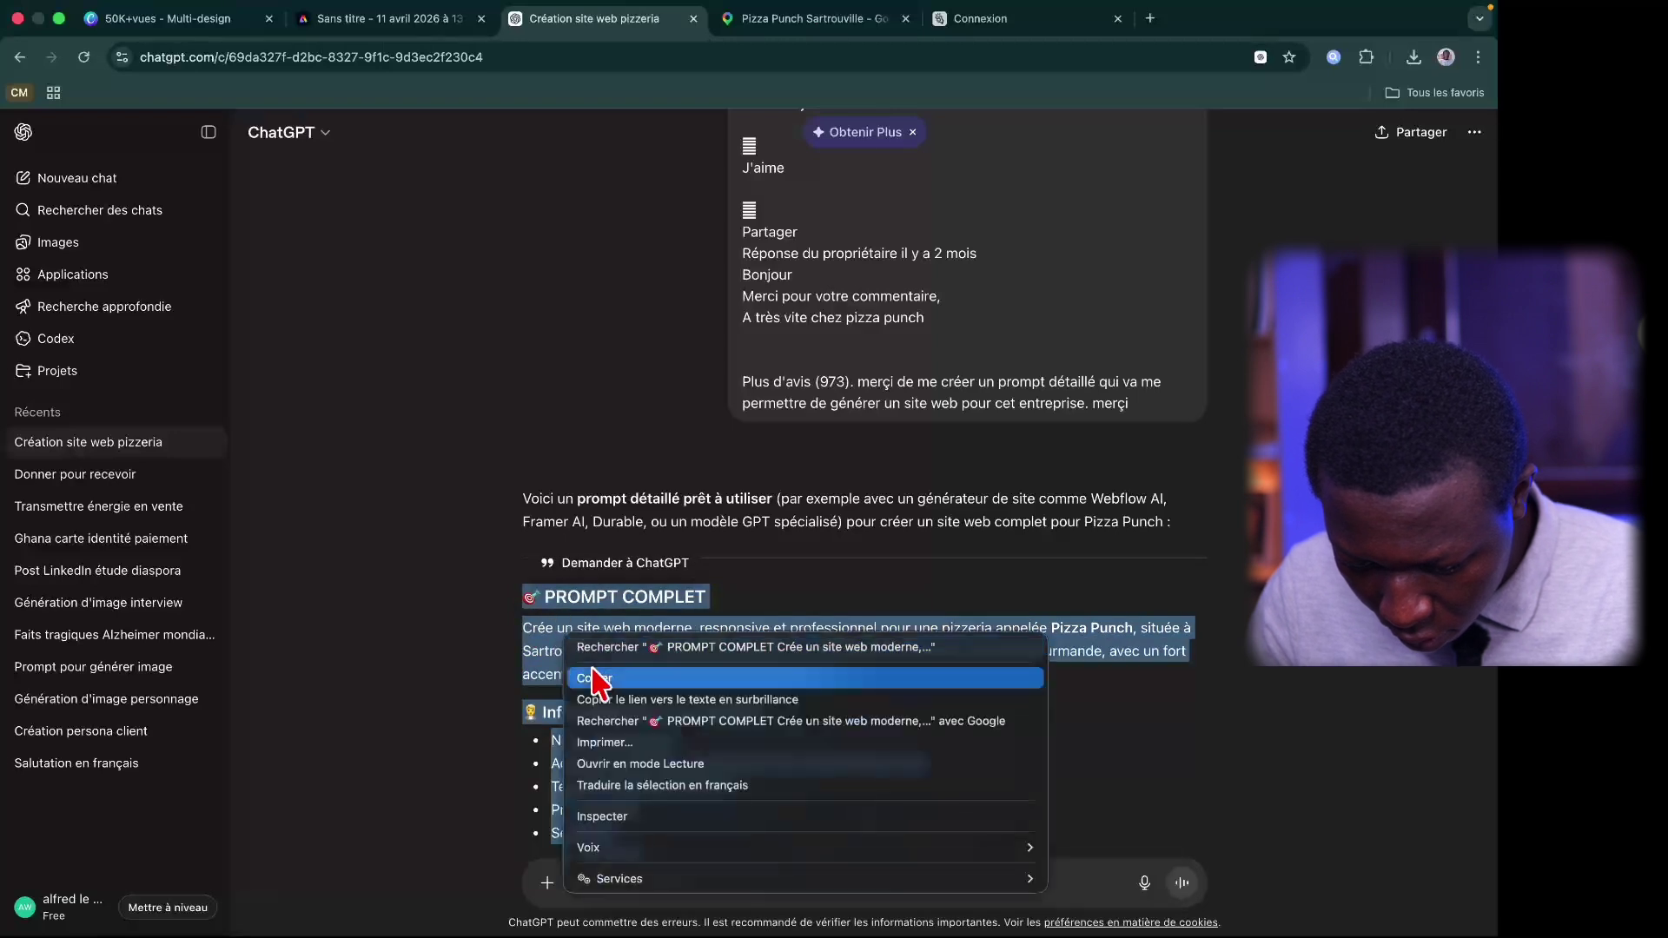
click(595, 678)
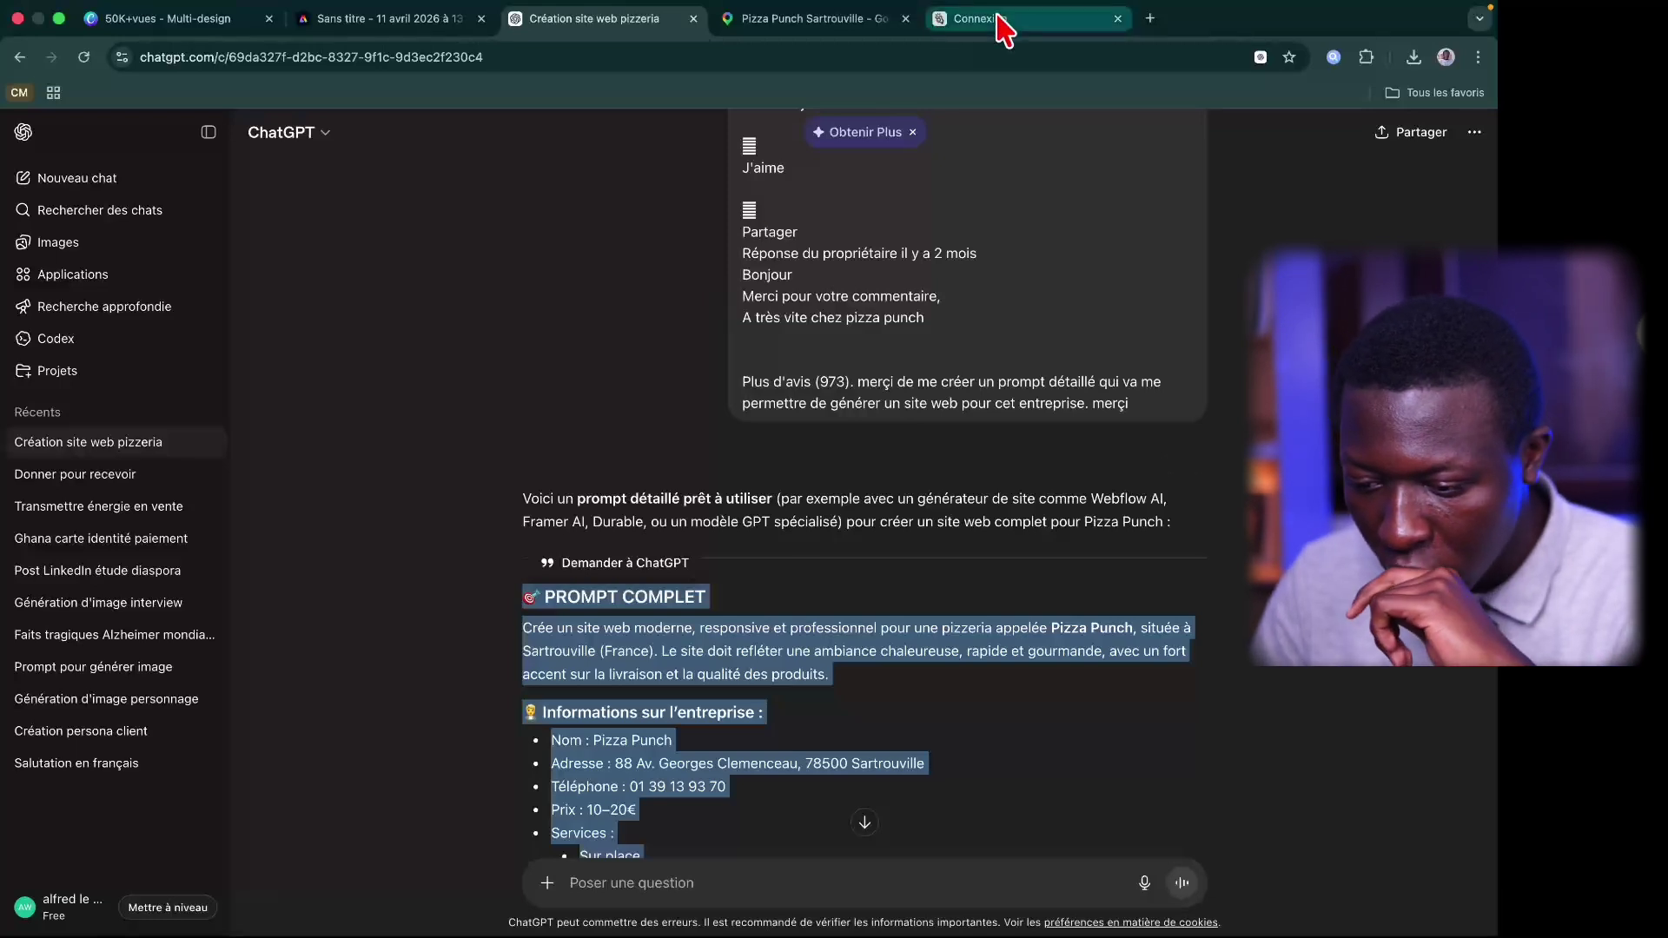
Step: Switch to Manus, sign in with the first listed Google account, and paste the copied prompt into the new task
click(999, 18)
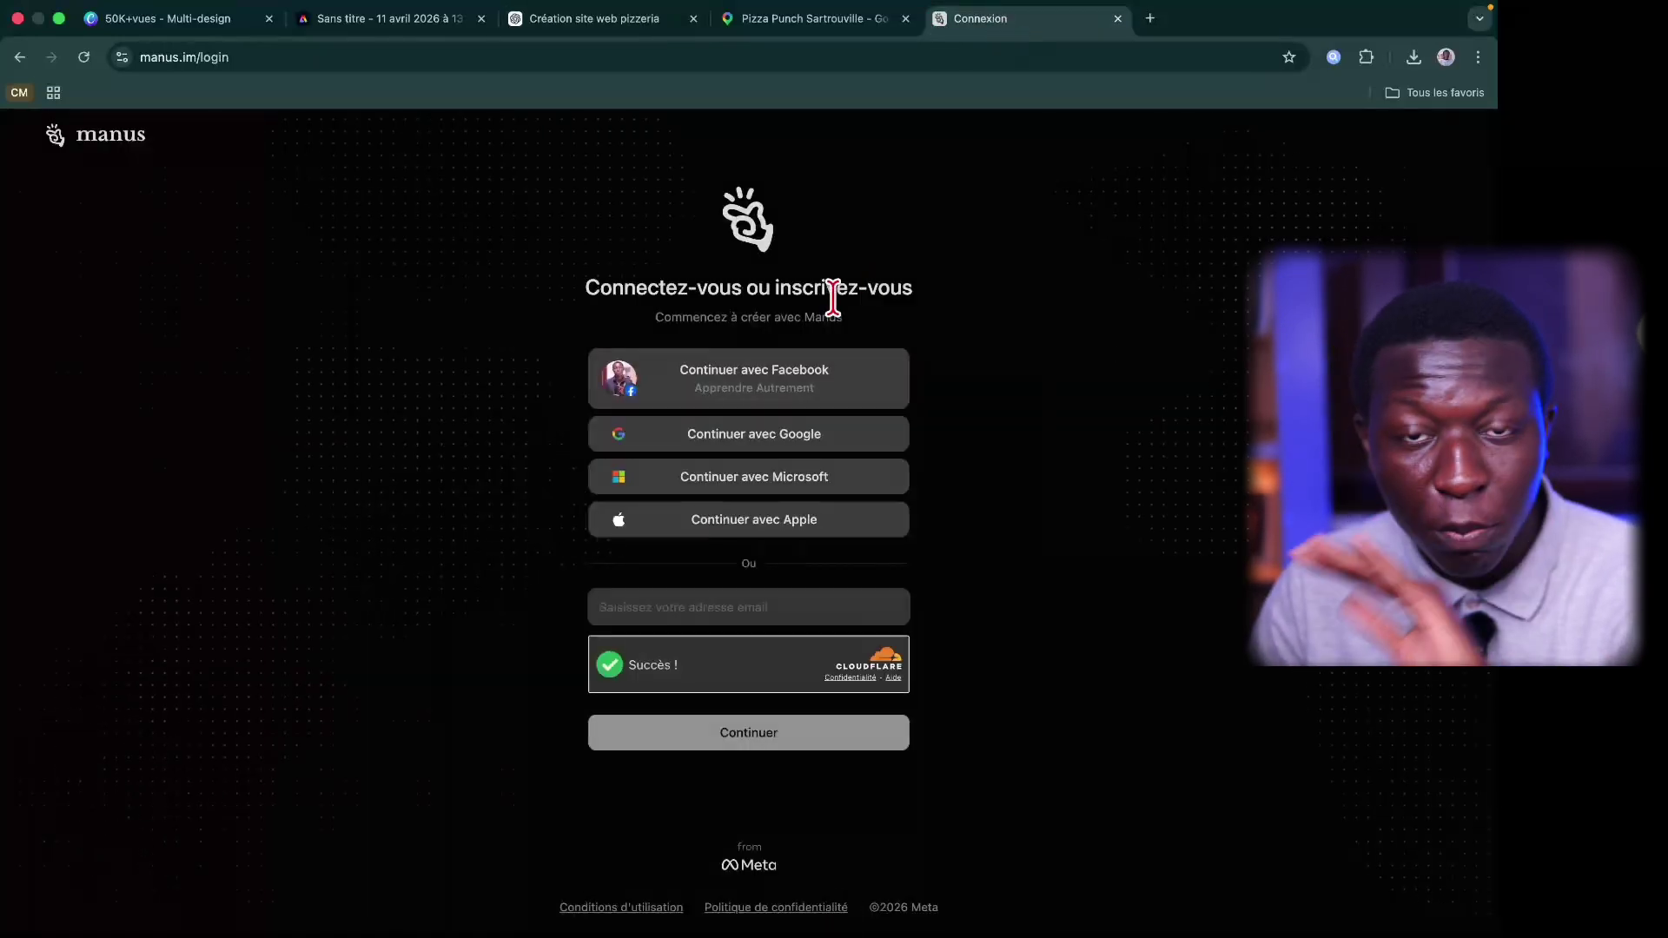
click(800, 428)
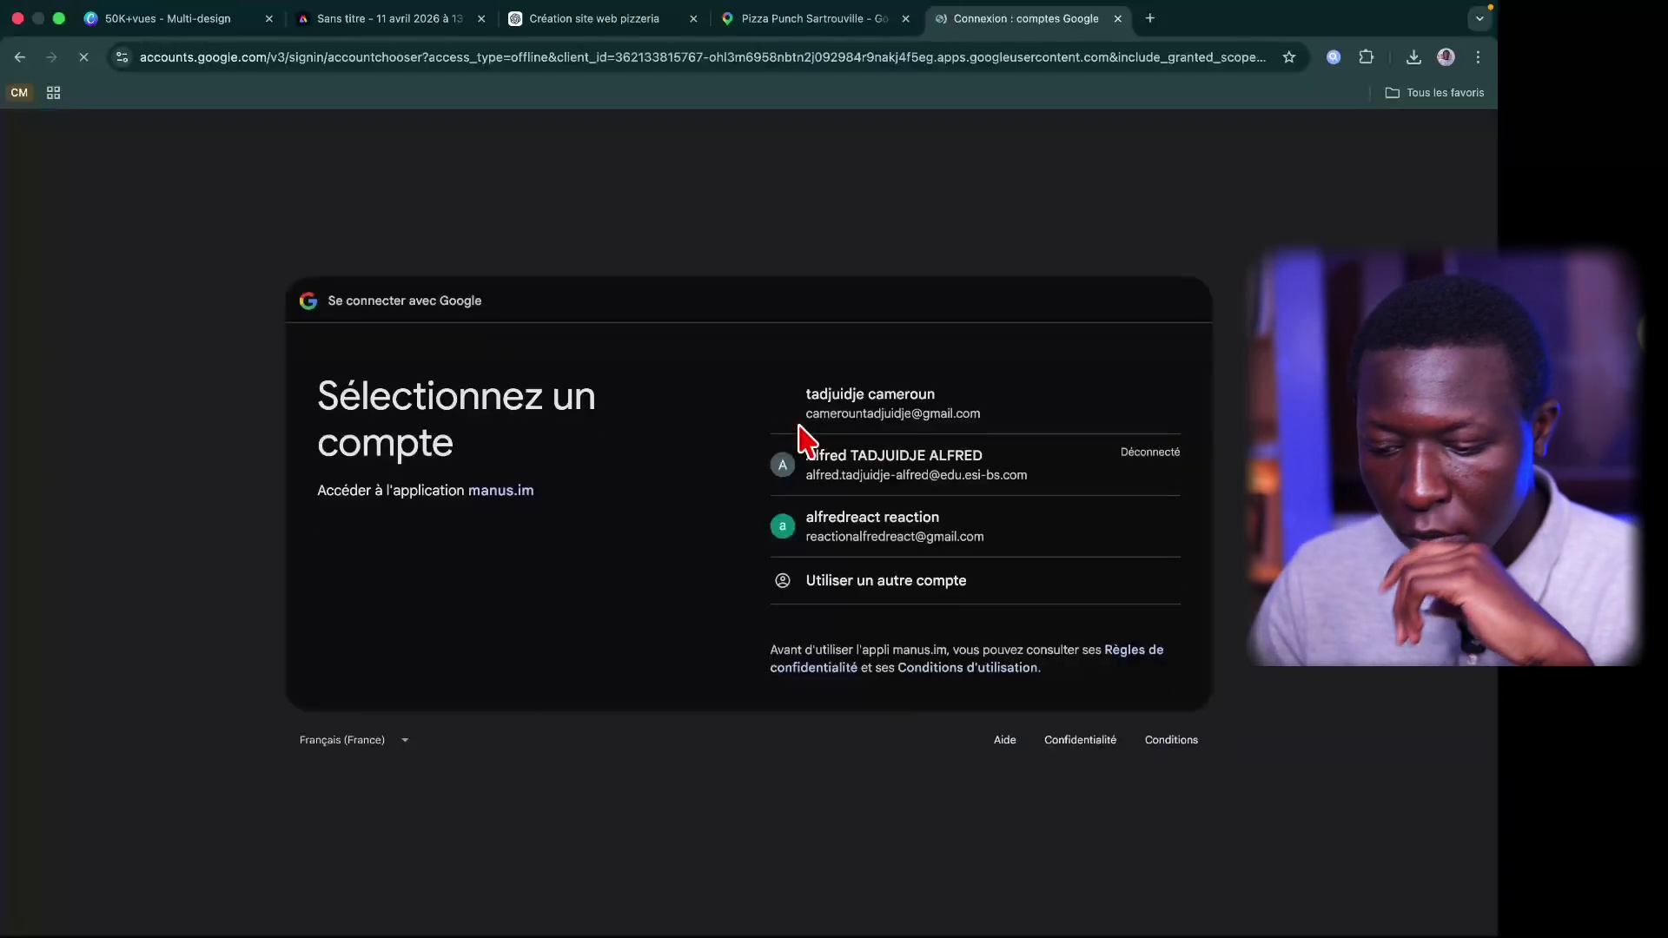
click(856, 418)
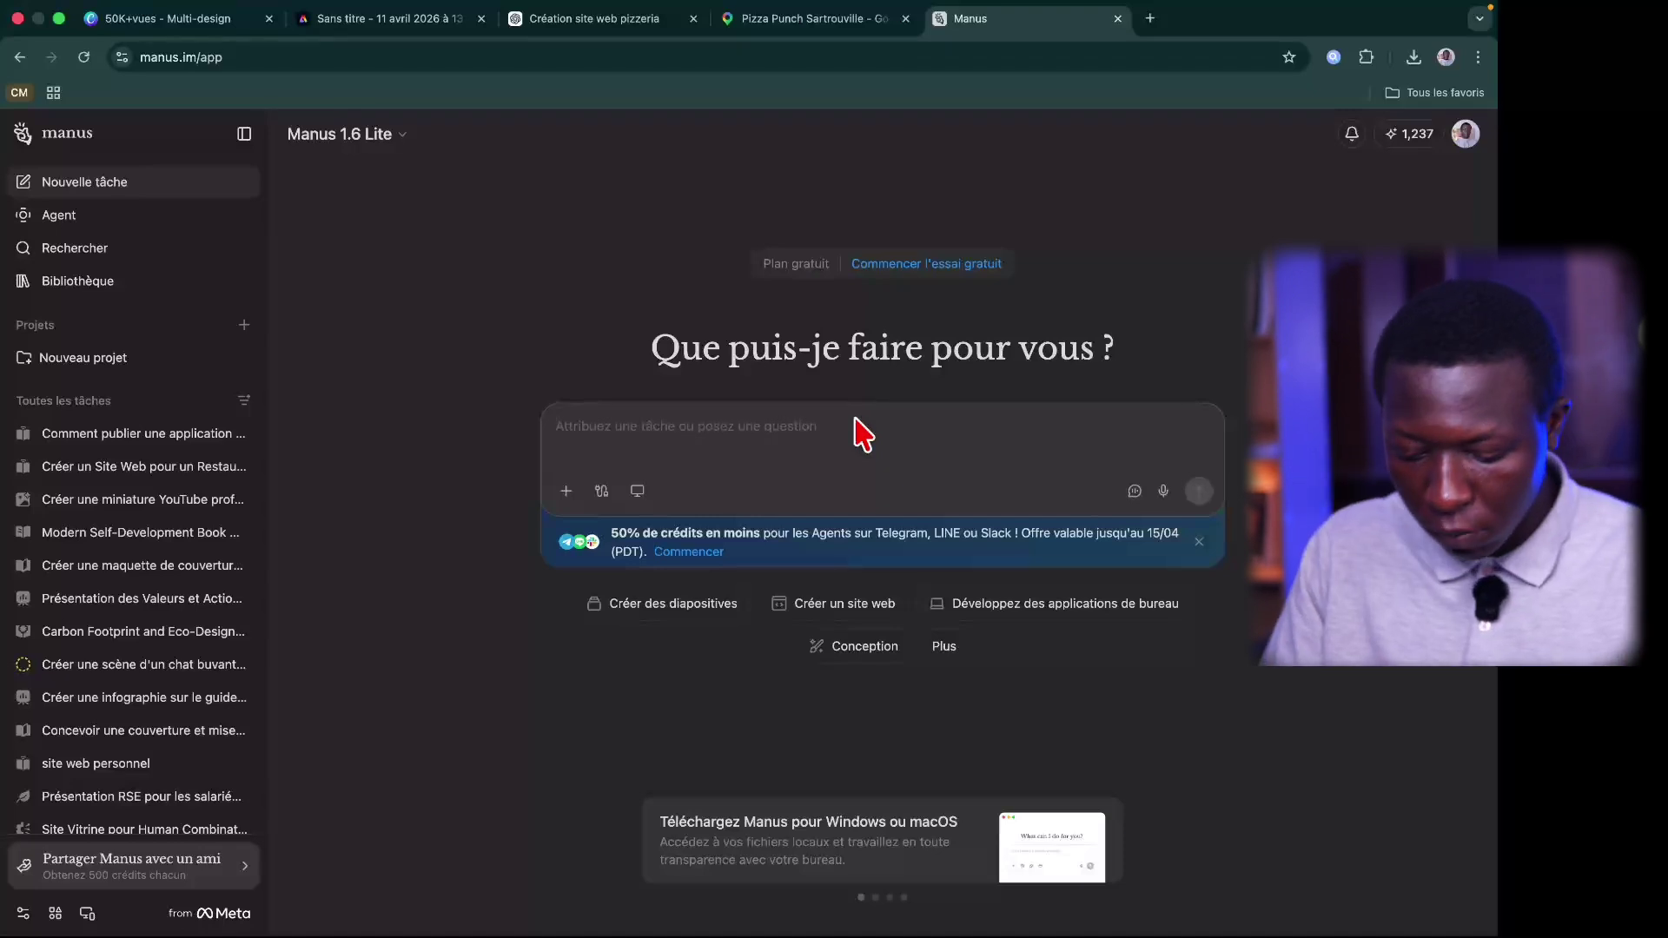
key(super+v)
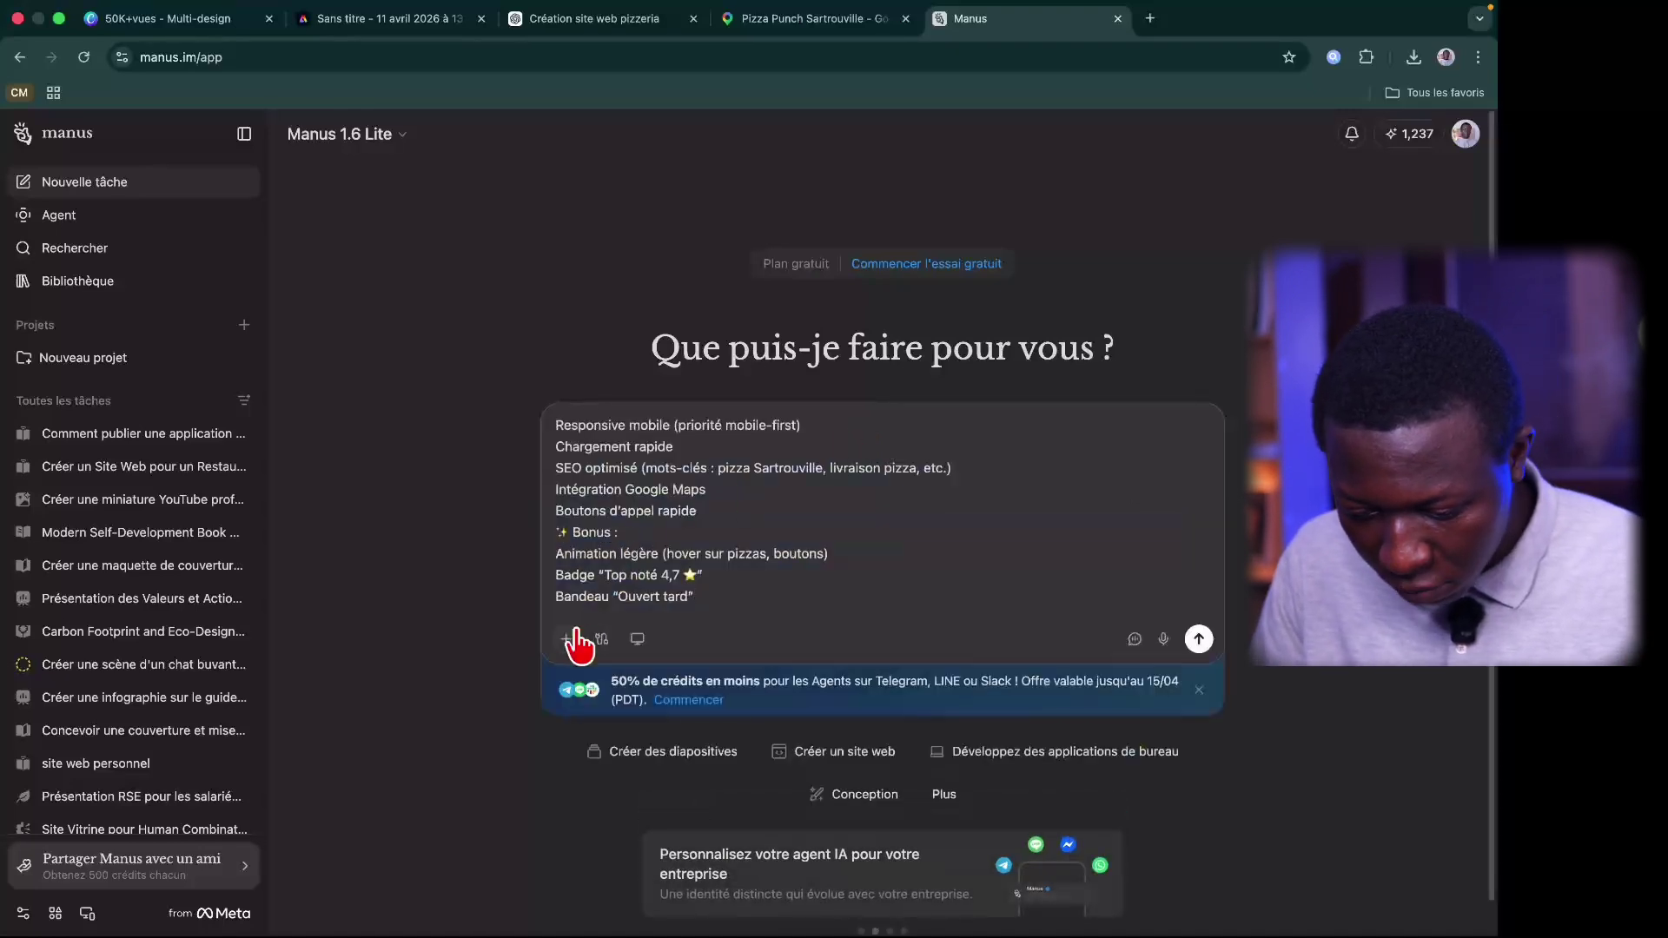
Step: Try to attach AAA1.jpg and image 2.jpg together from Téléchargements to the Manus task
click(574, 638)
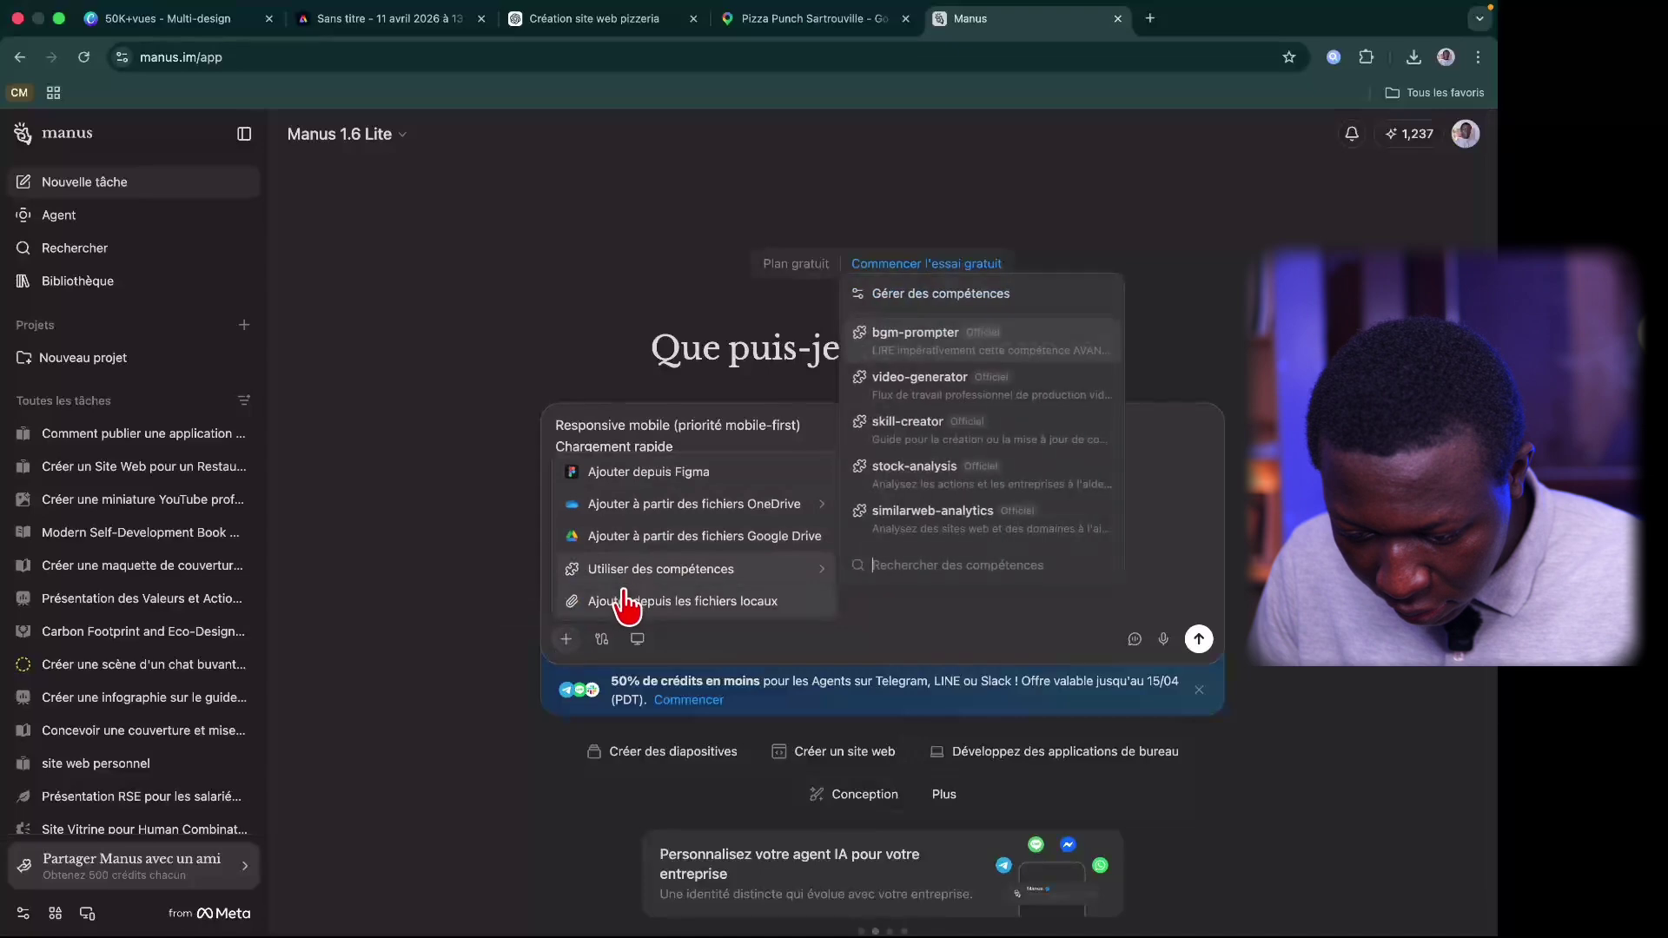
click(625, 601)
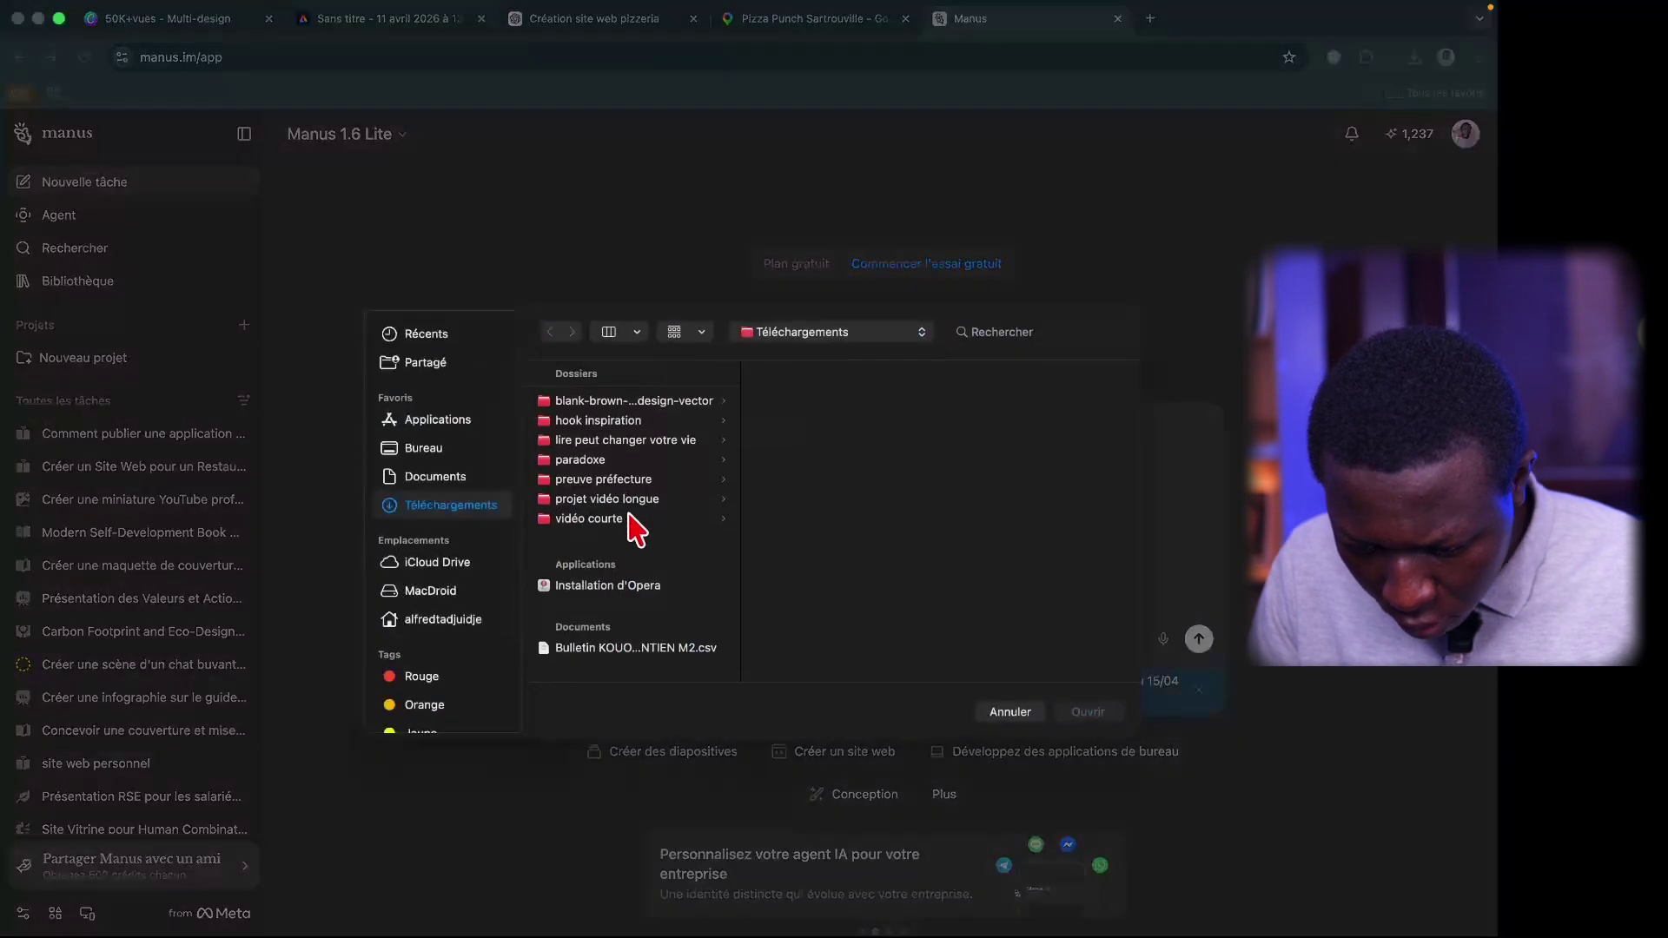
scroll(636, 527, down, 5)
click(626, 476)
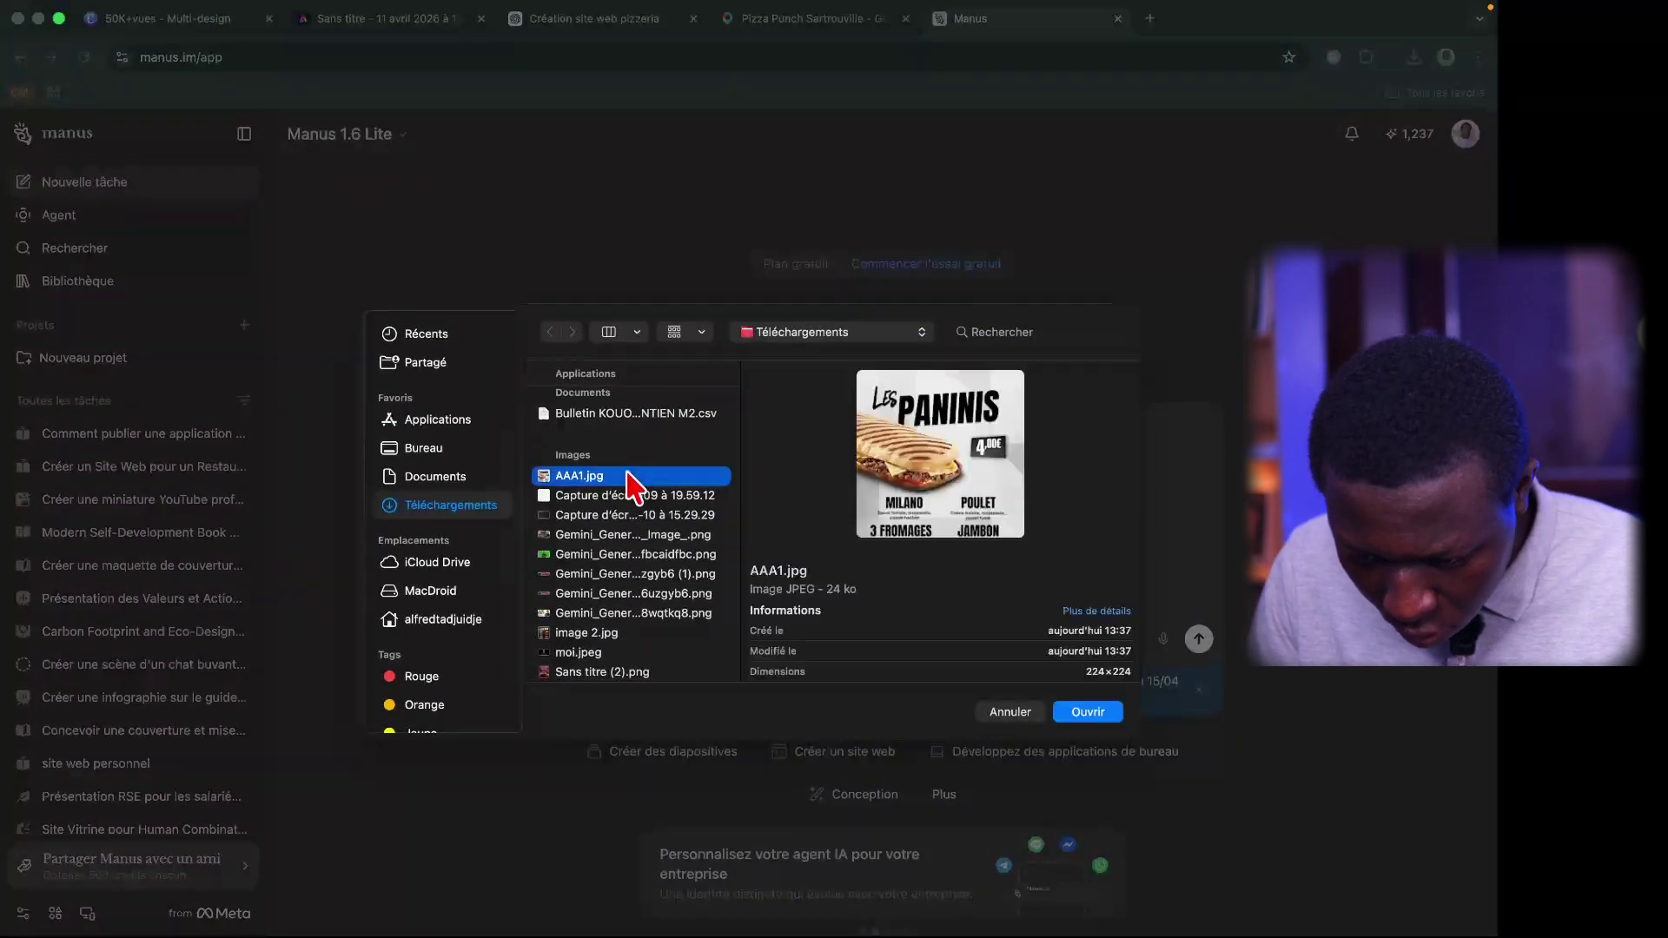
scroll(632, 556, down, 3)
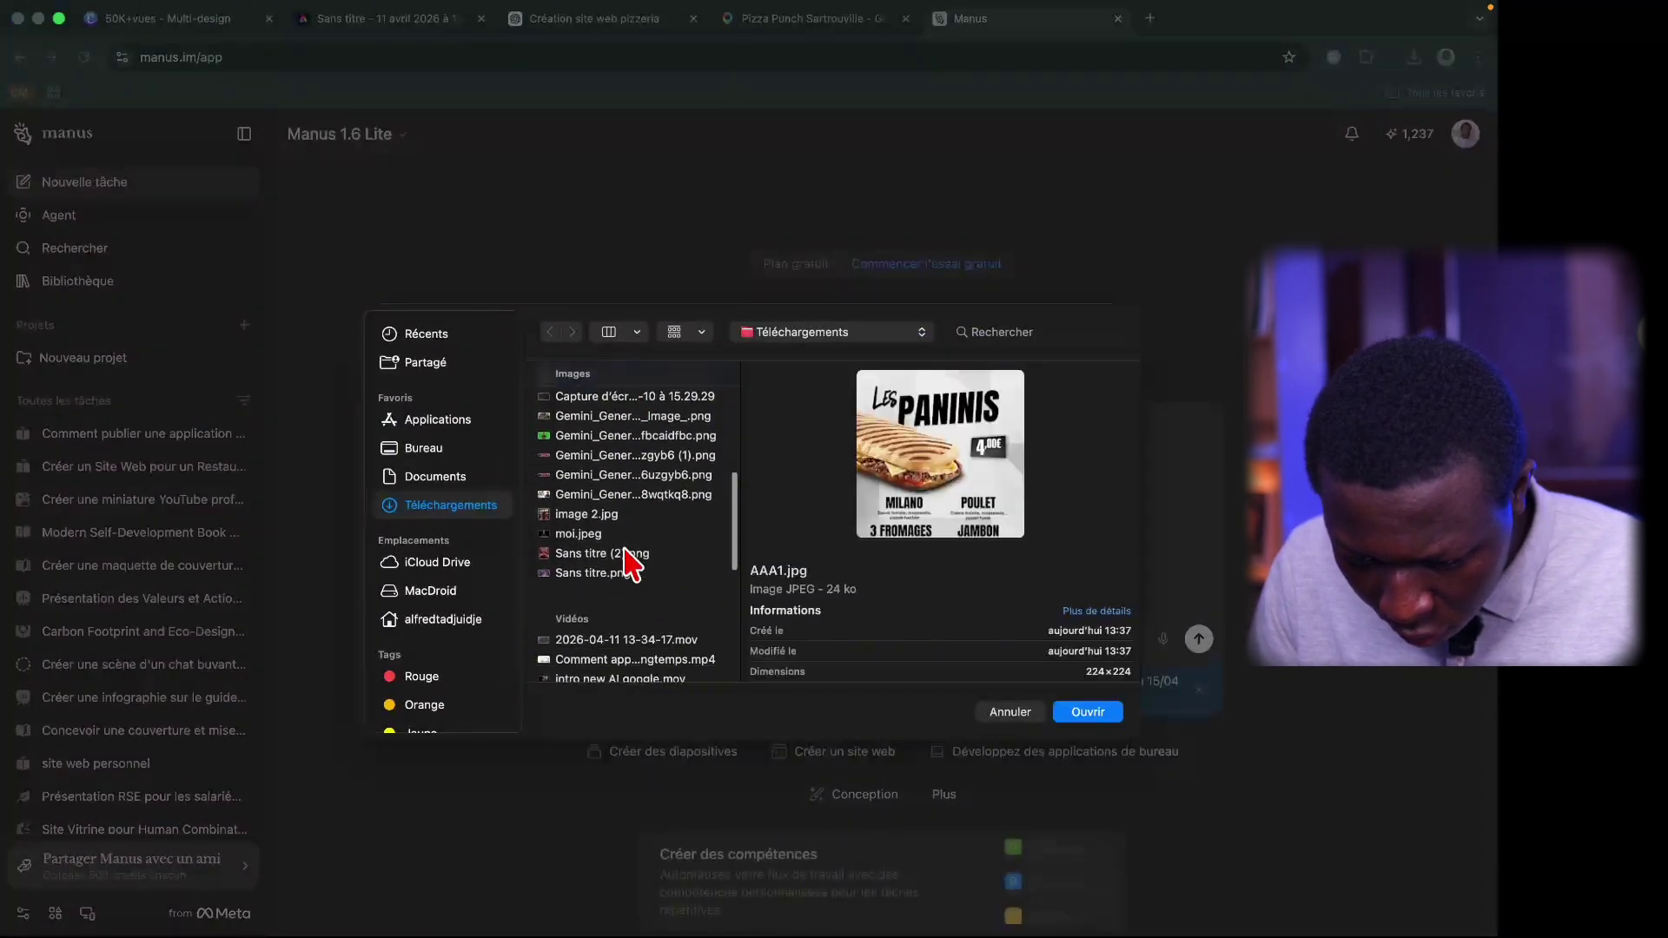
super+click(607, 504)
click(1088, 712)
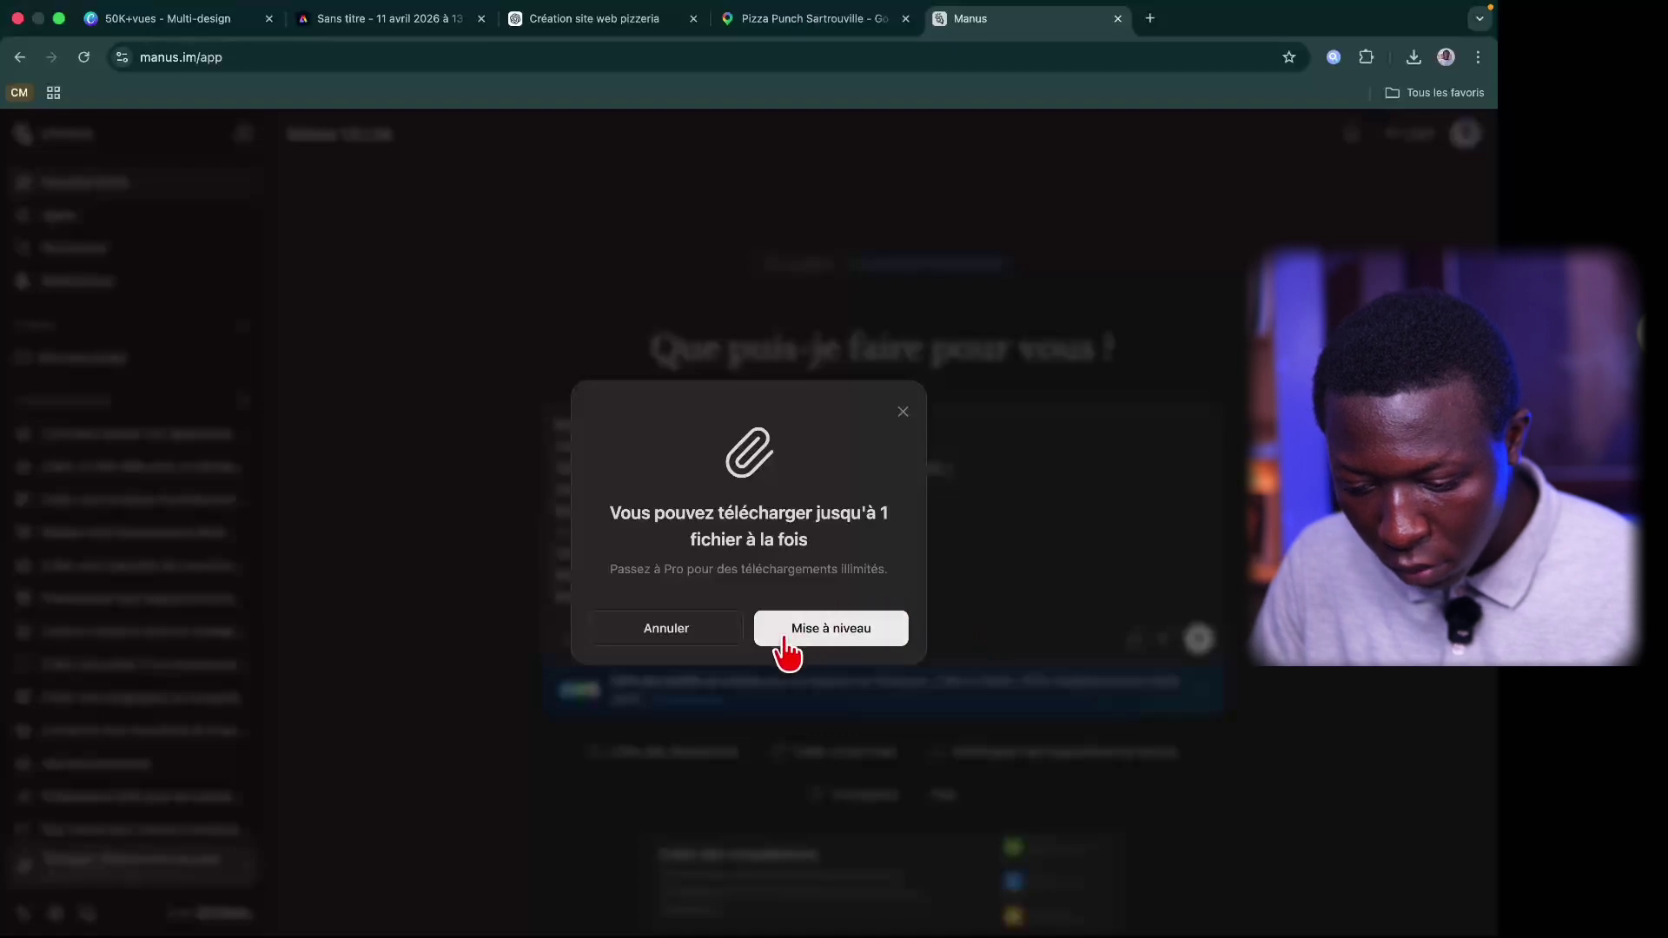
click(702, 628)
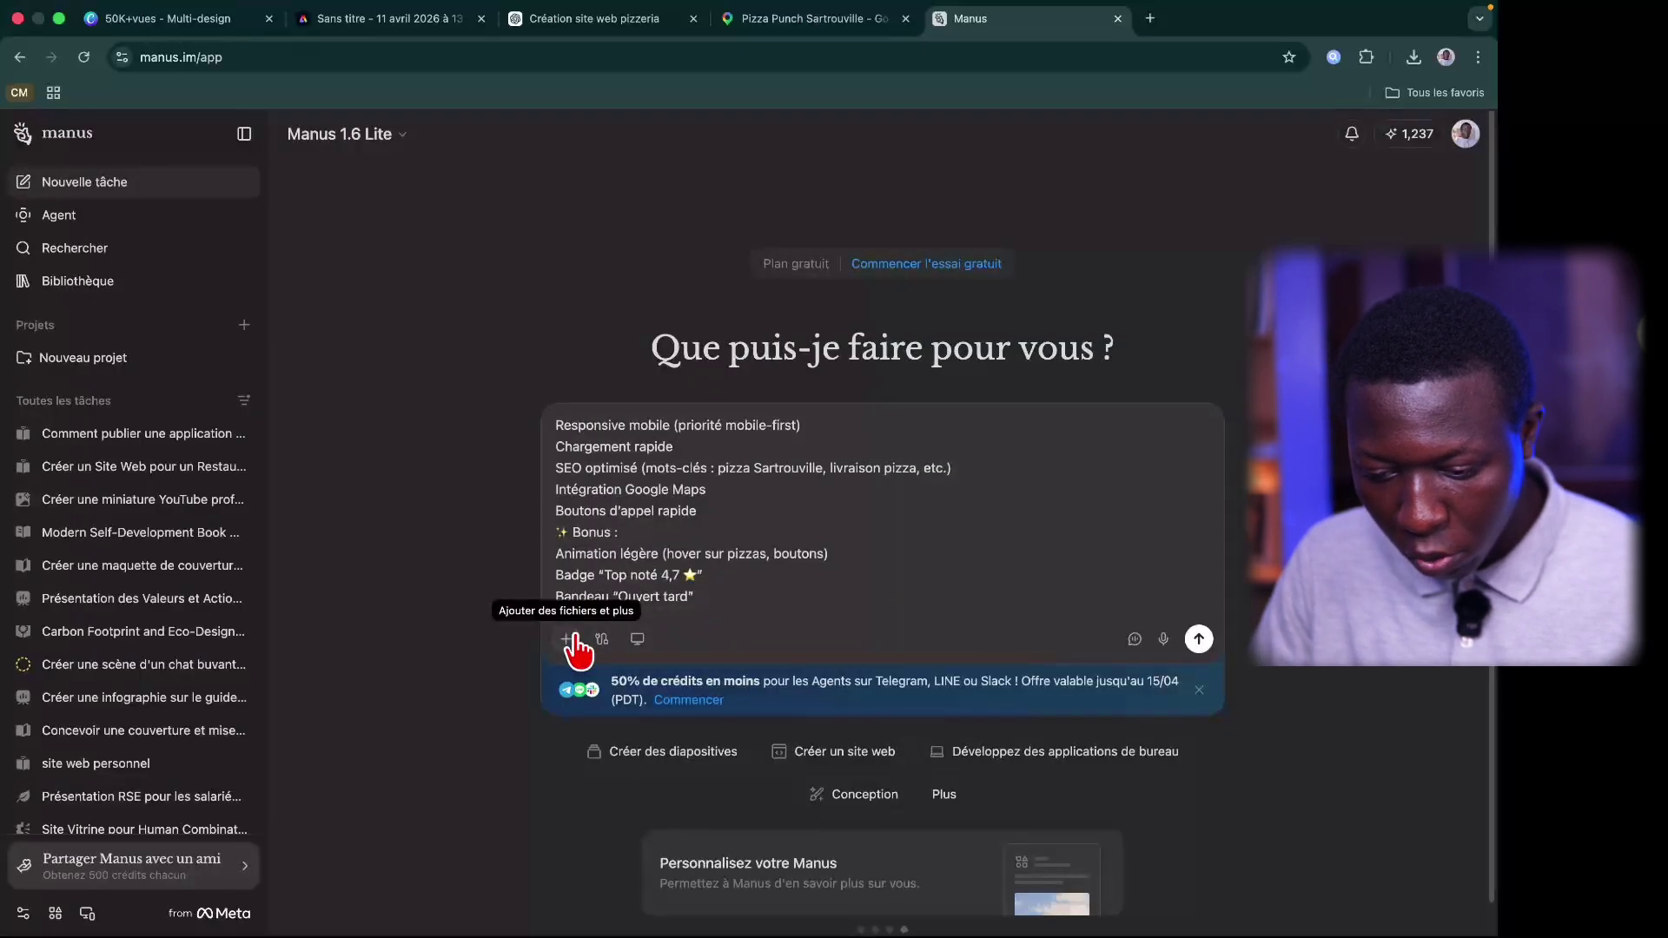
Step: Attach only AAA1.jpg from the local Téléchargements folder to the Manus task and submit it
scroll(655, 461, up, 10)
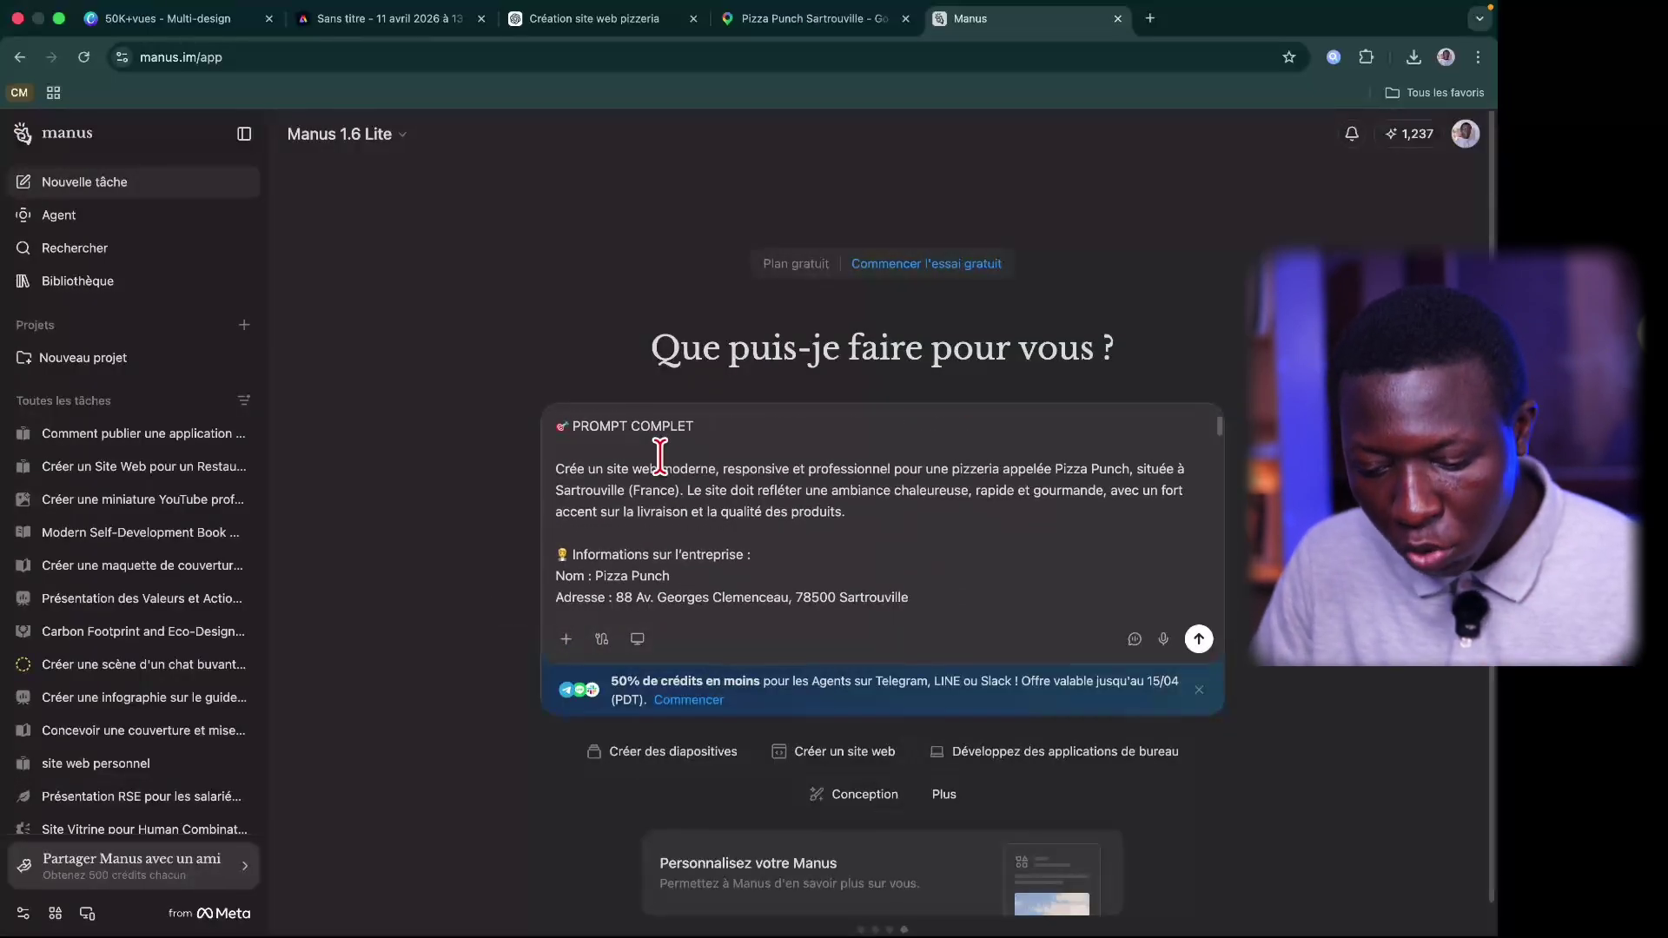
scroll(655, 468, down, 10)
click(566, 639)
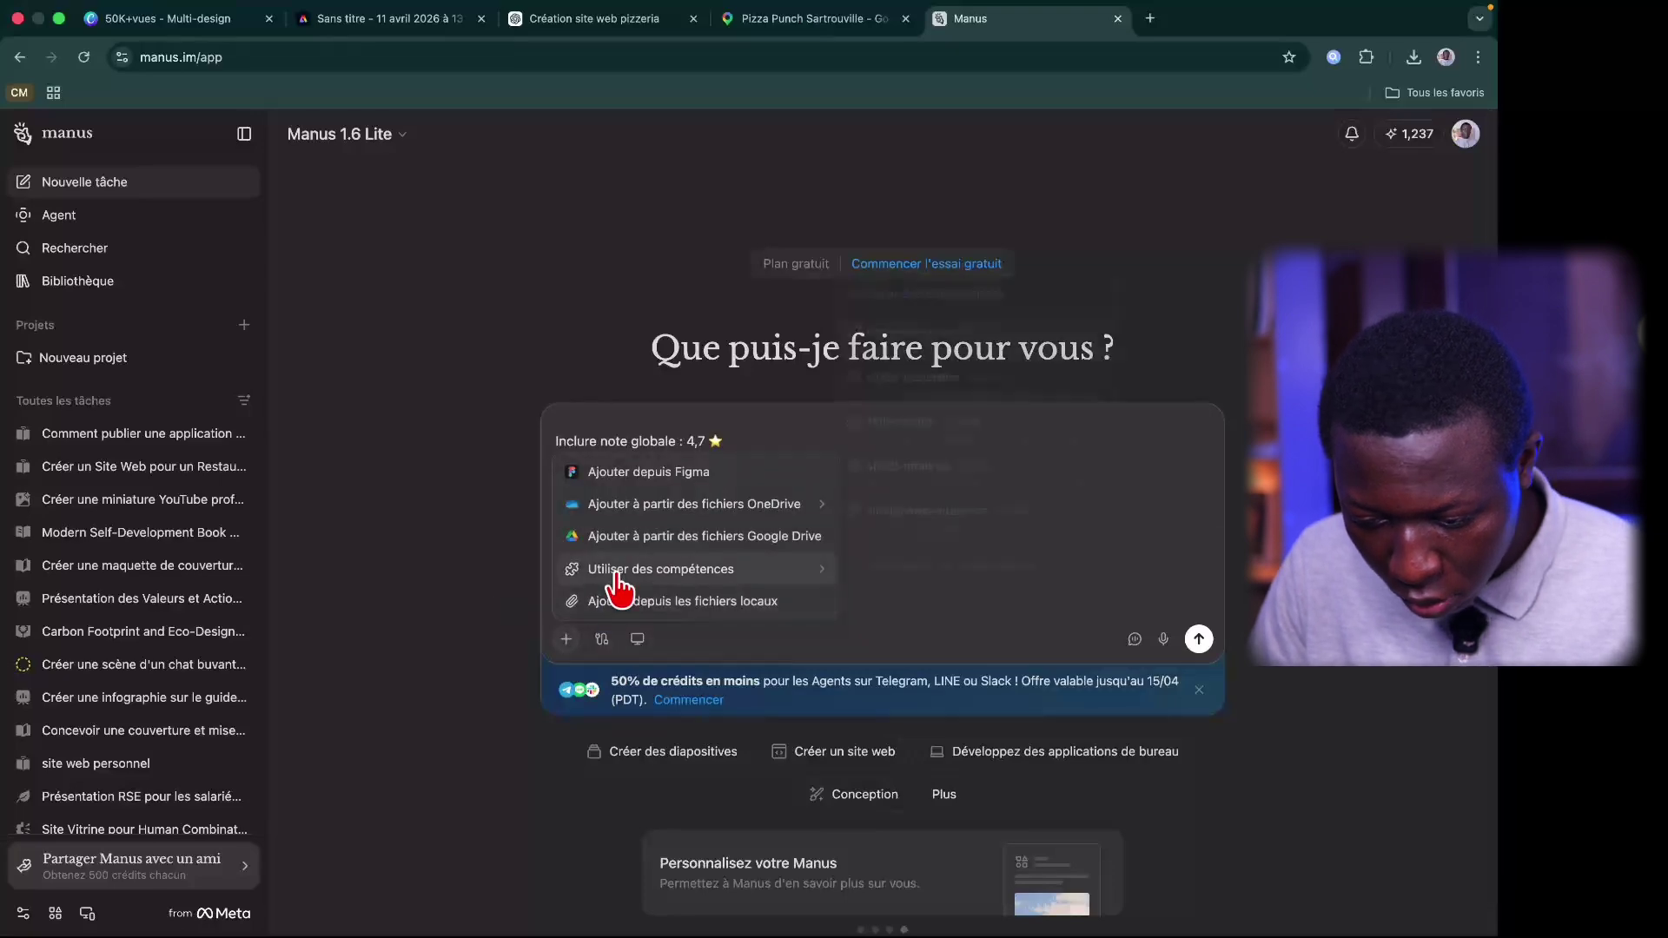
click(608, 602)
scroll(560, 501, down, 5)
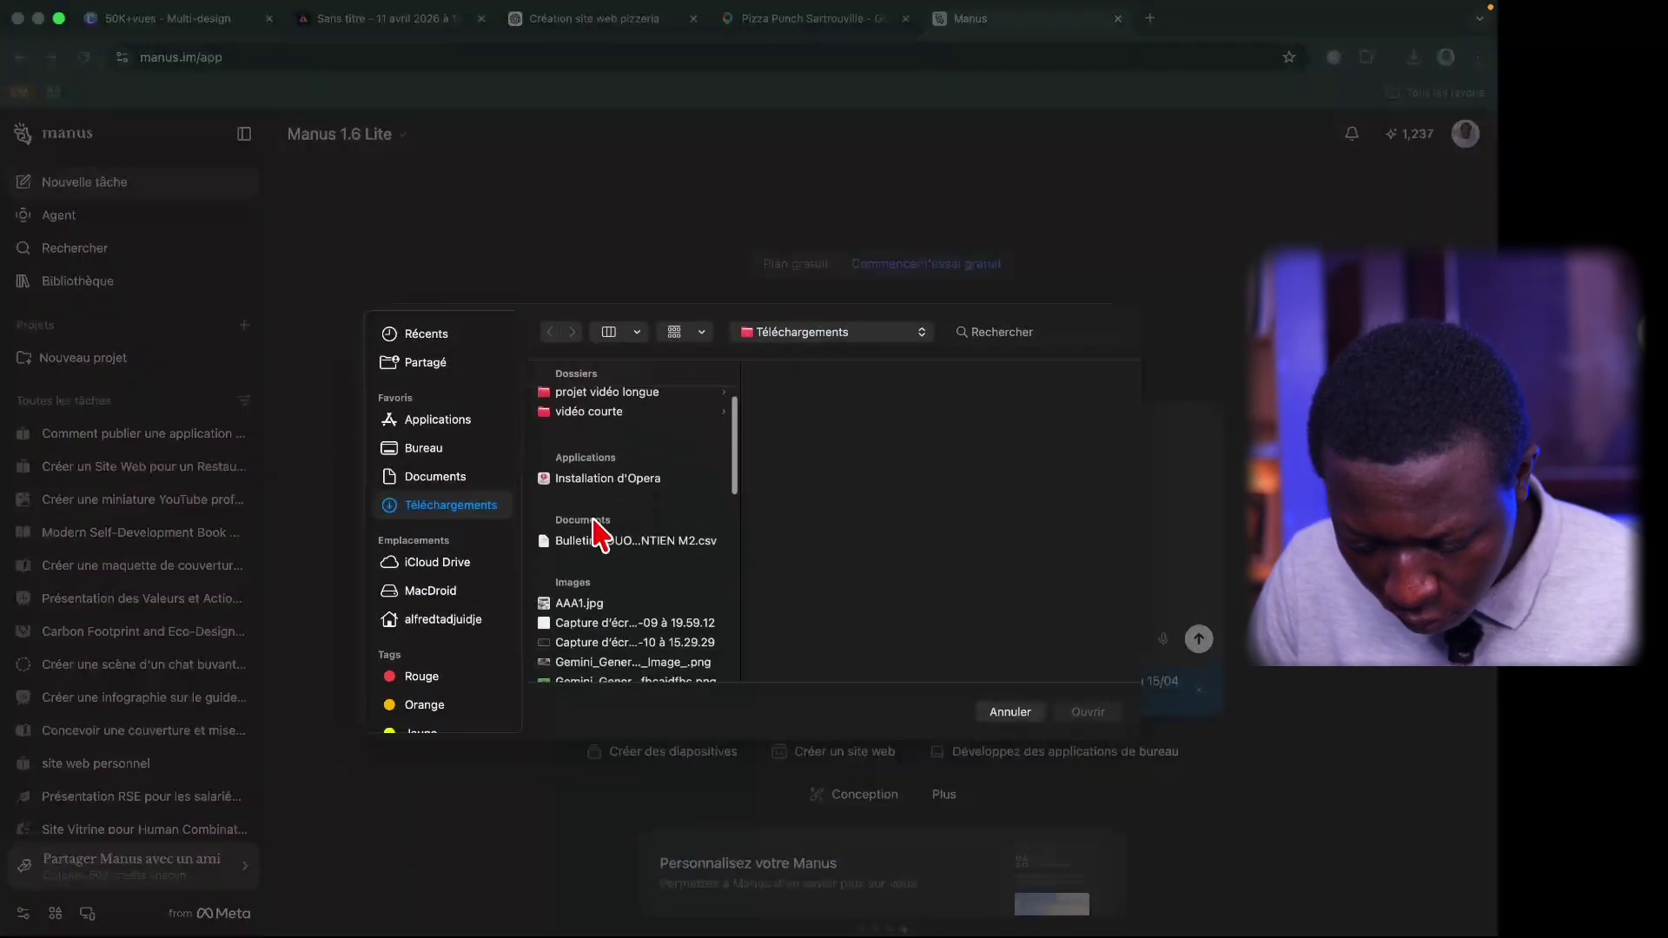
double_click(579, 544)
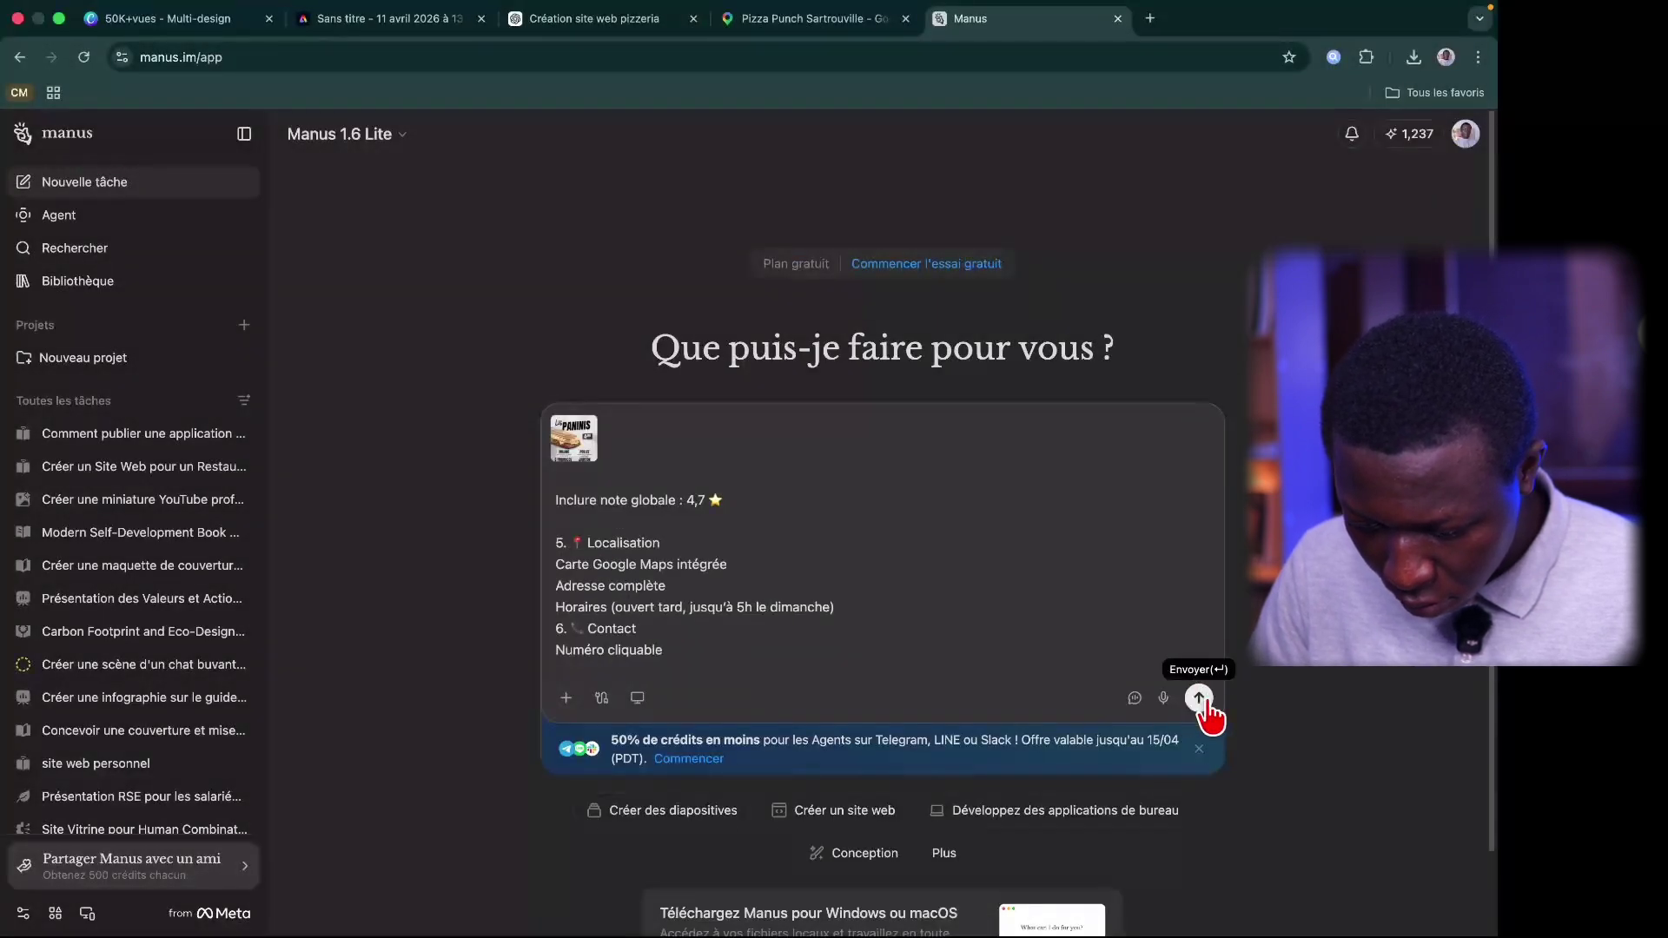
click(1199, 699)
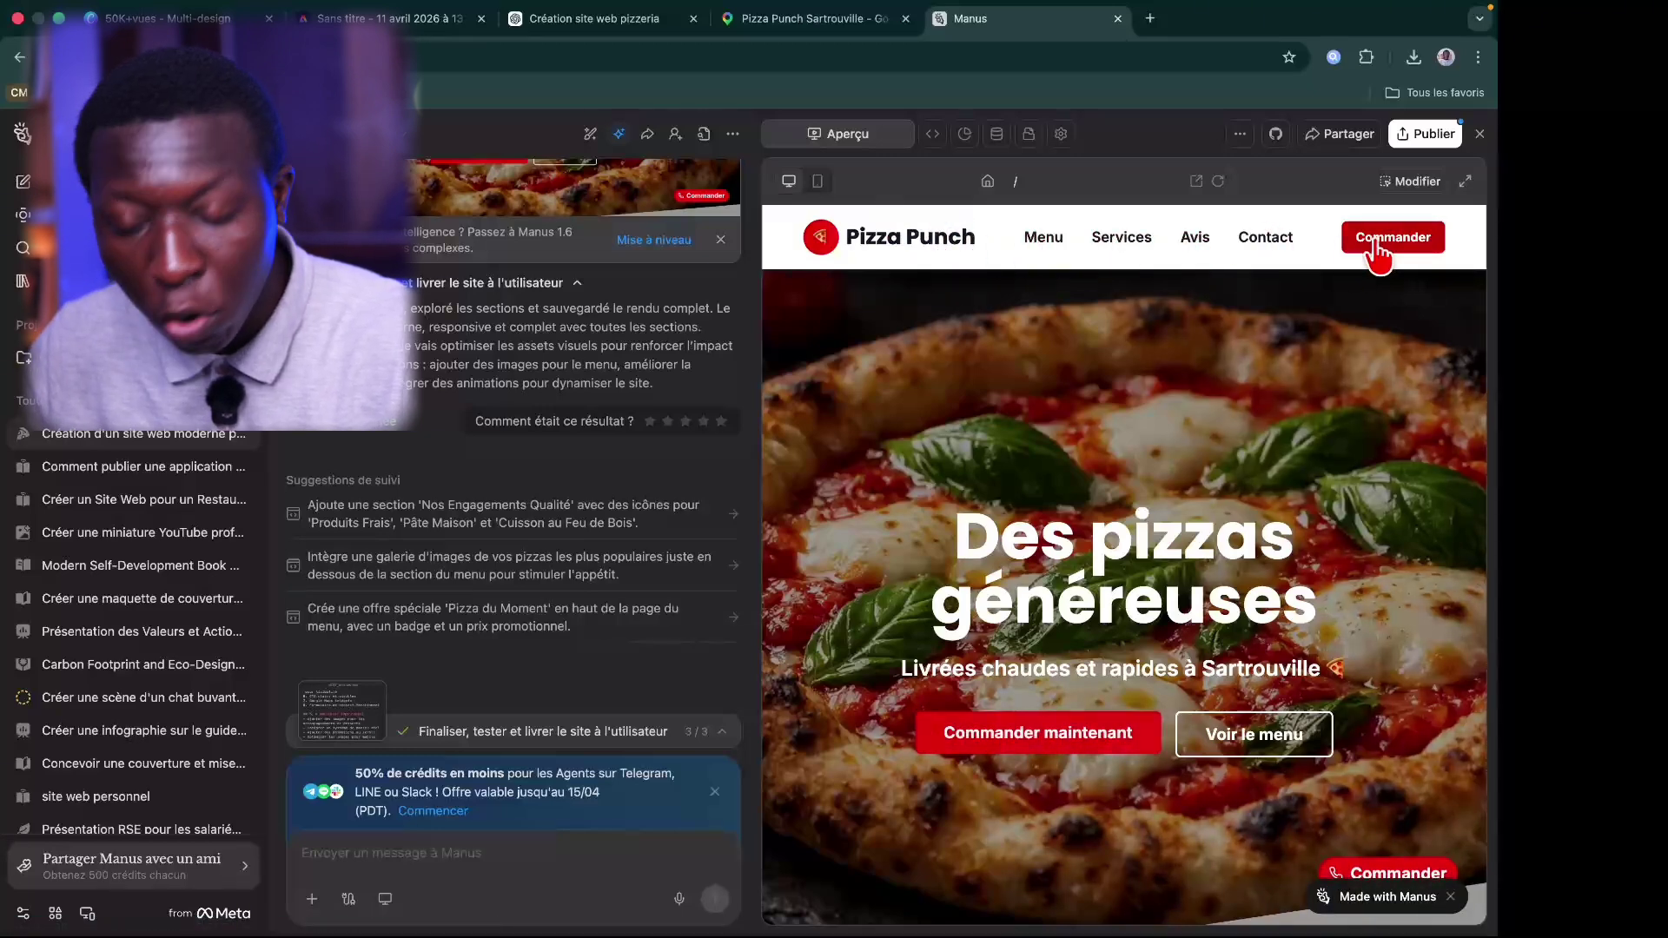
Step: Examine the generated Pizza Punch site's hero and menu sections in the preview, checking them against the restaurant's Google Maps listing
scroll(1191, 375, down, 1)
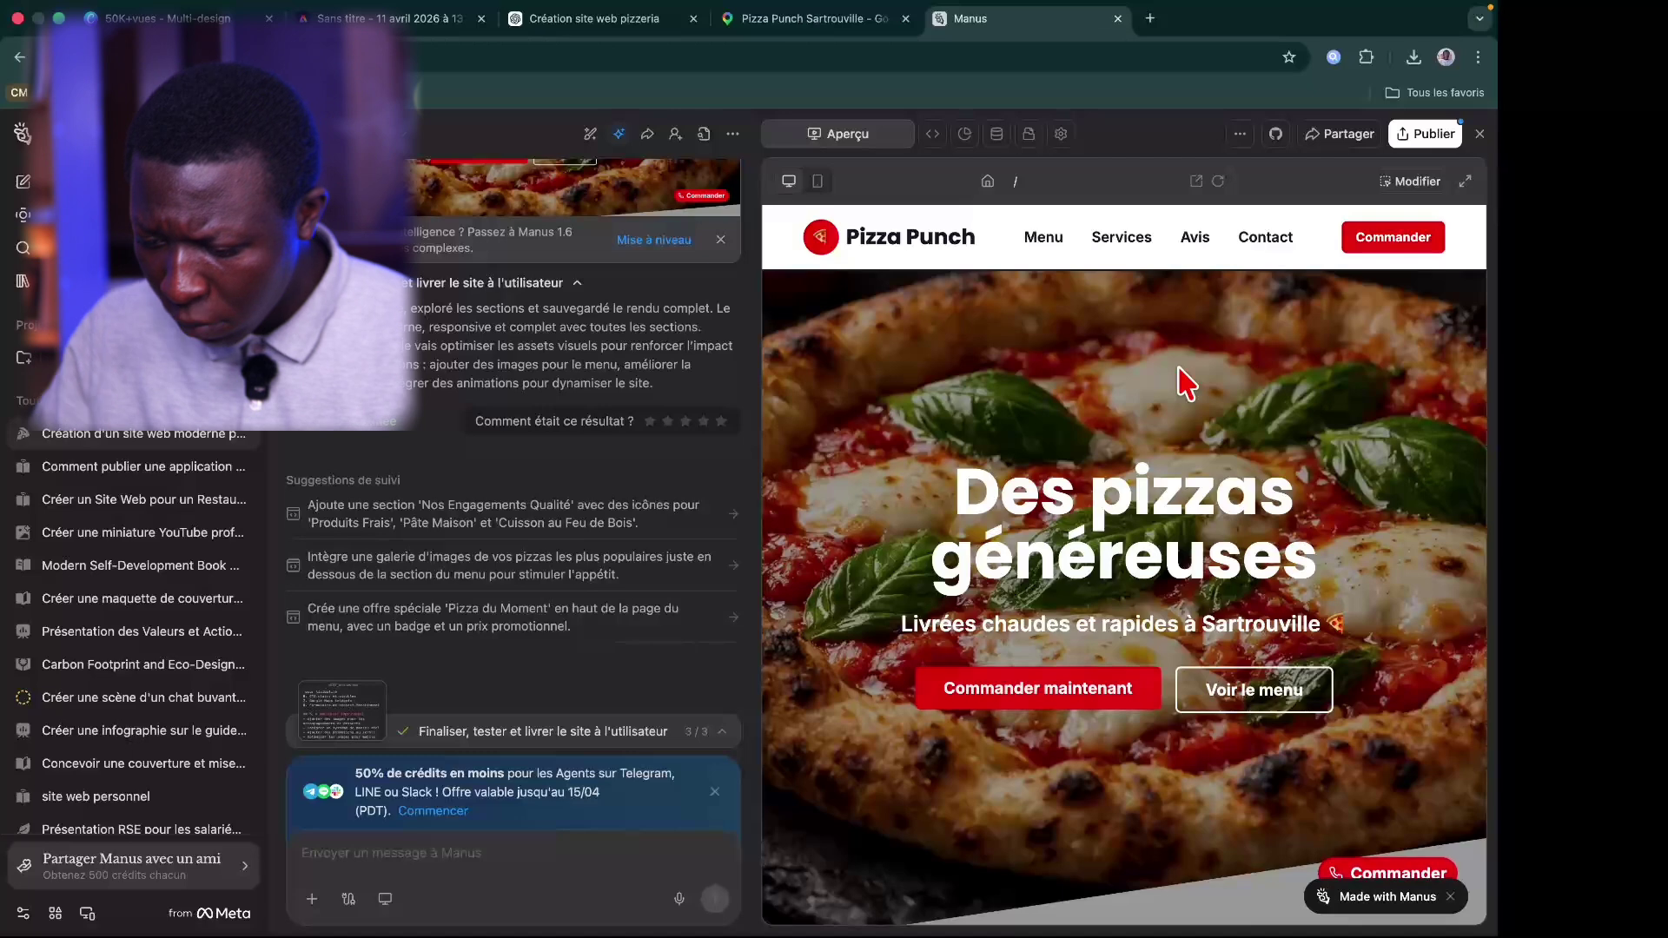
scroll(1185, 382, down, 1)
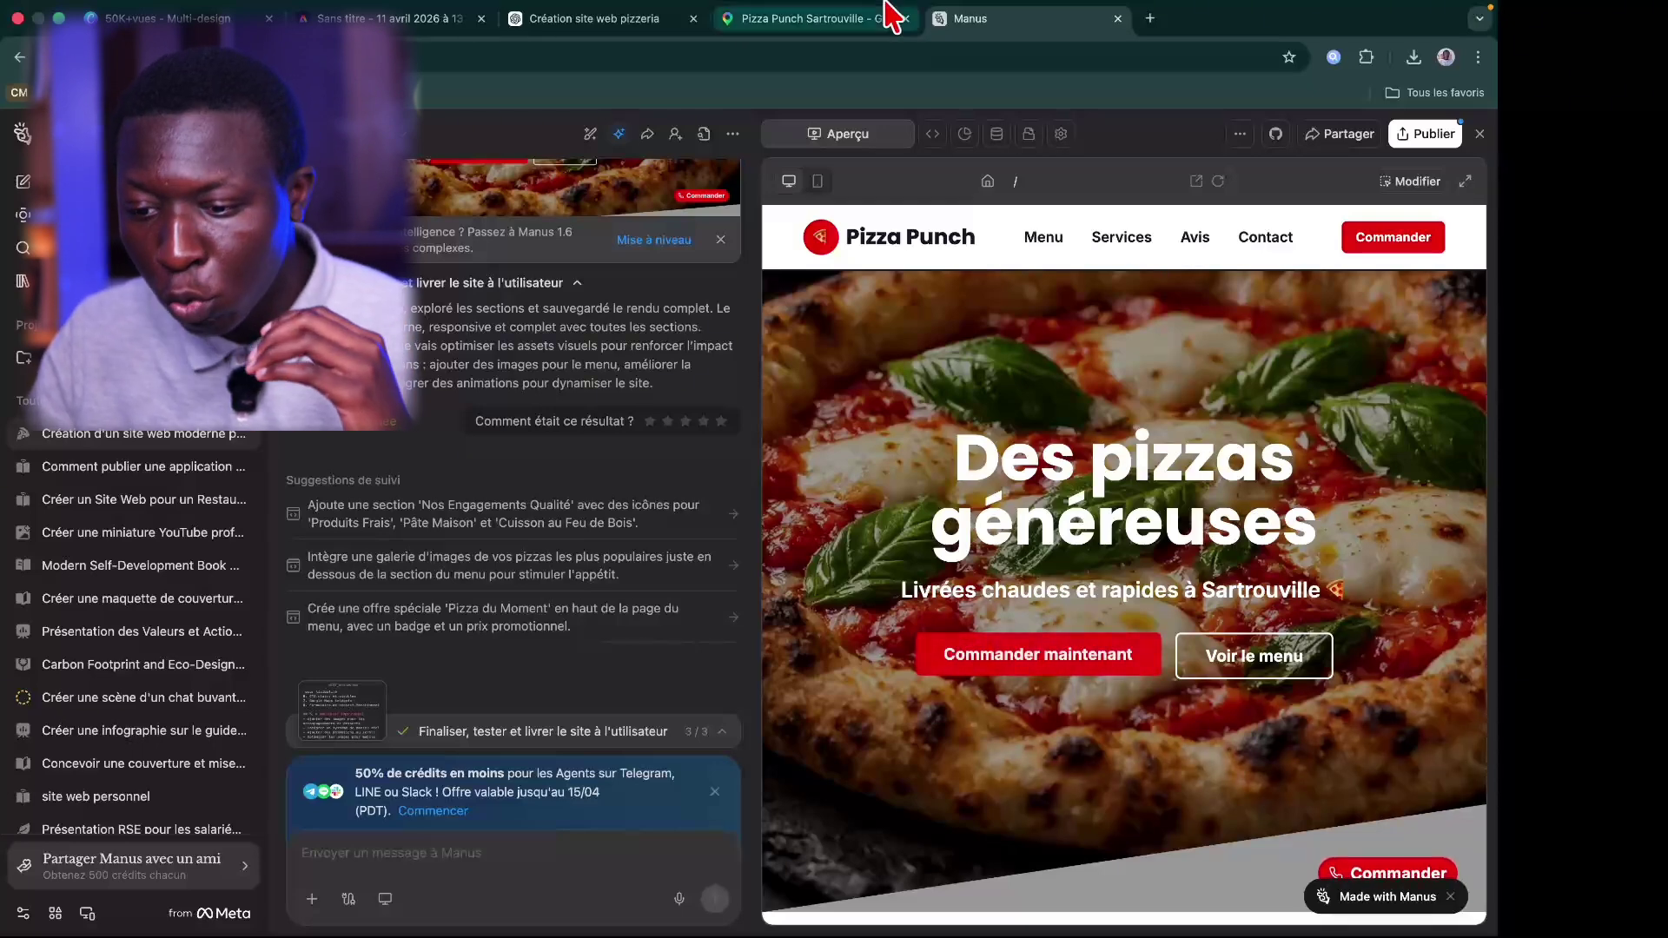
click(848, 19)
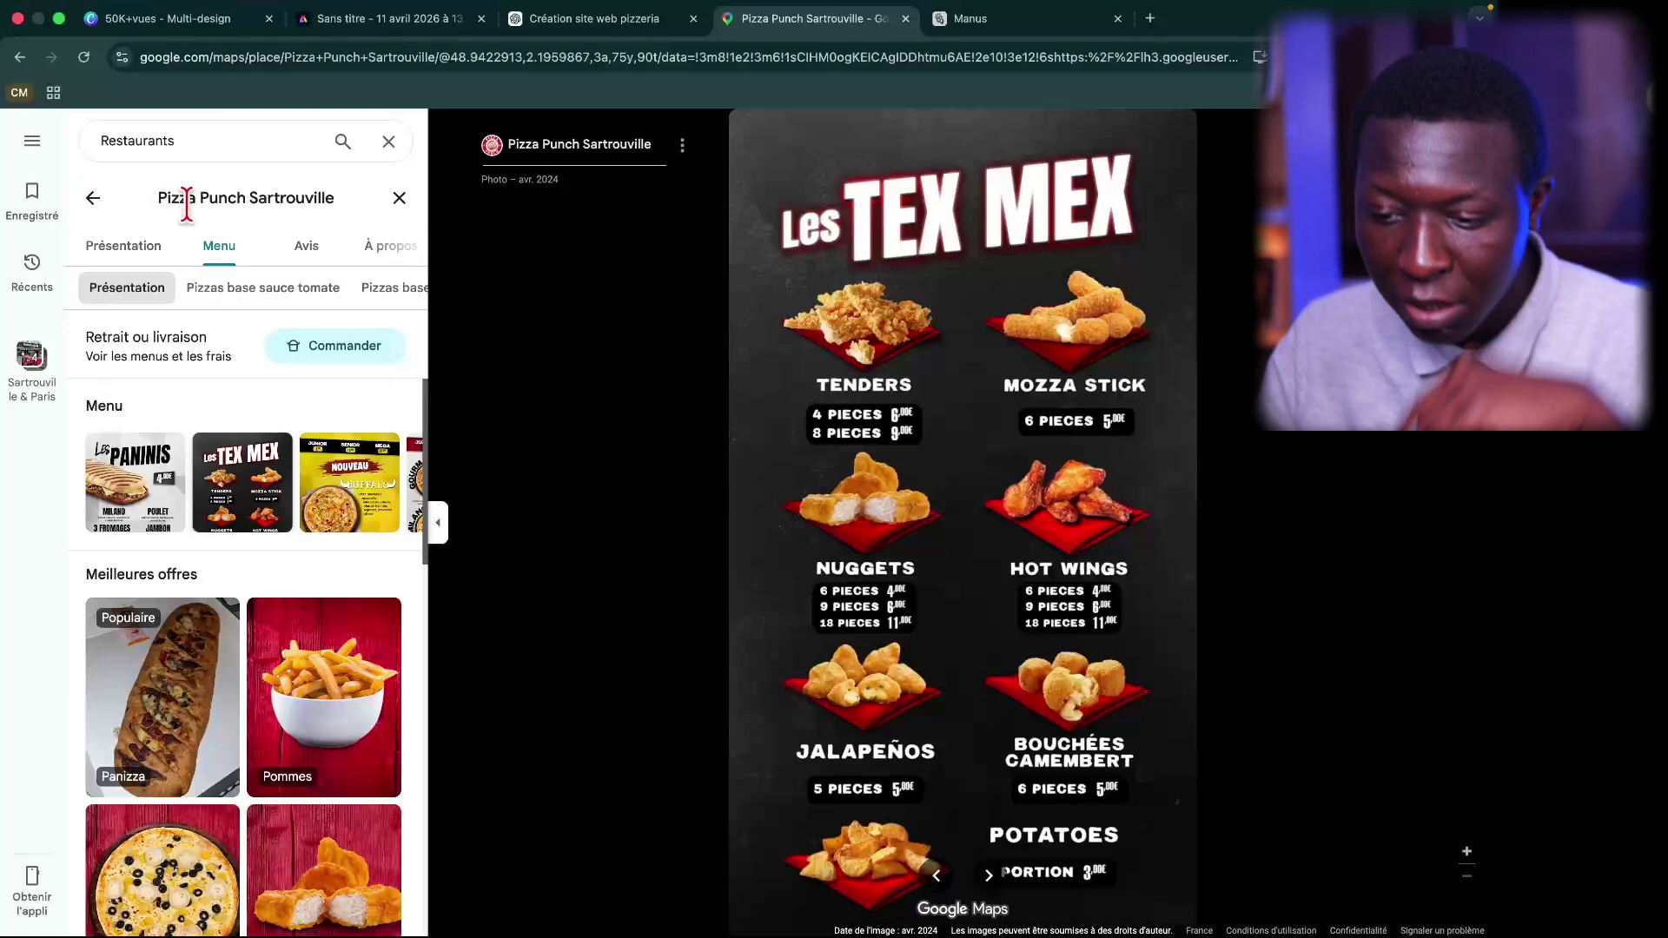
click(1015, 26)
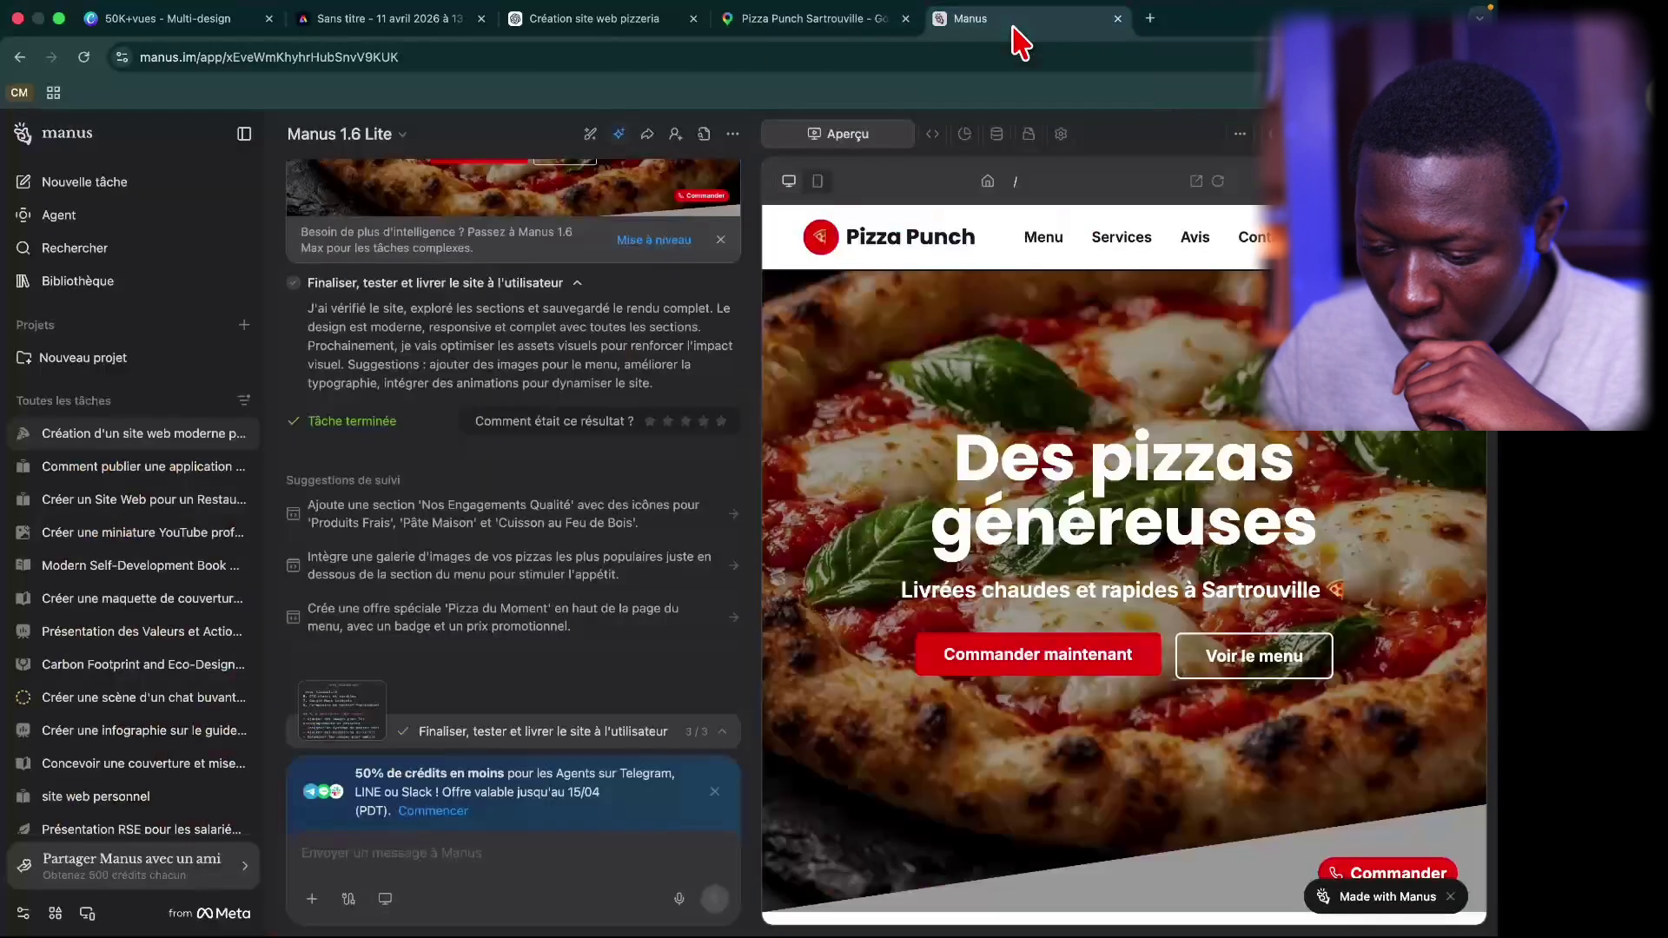
scroll(1269, 434, down, 5)
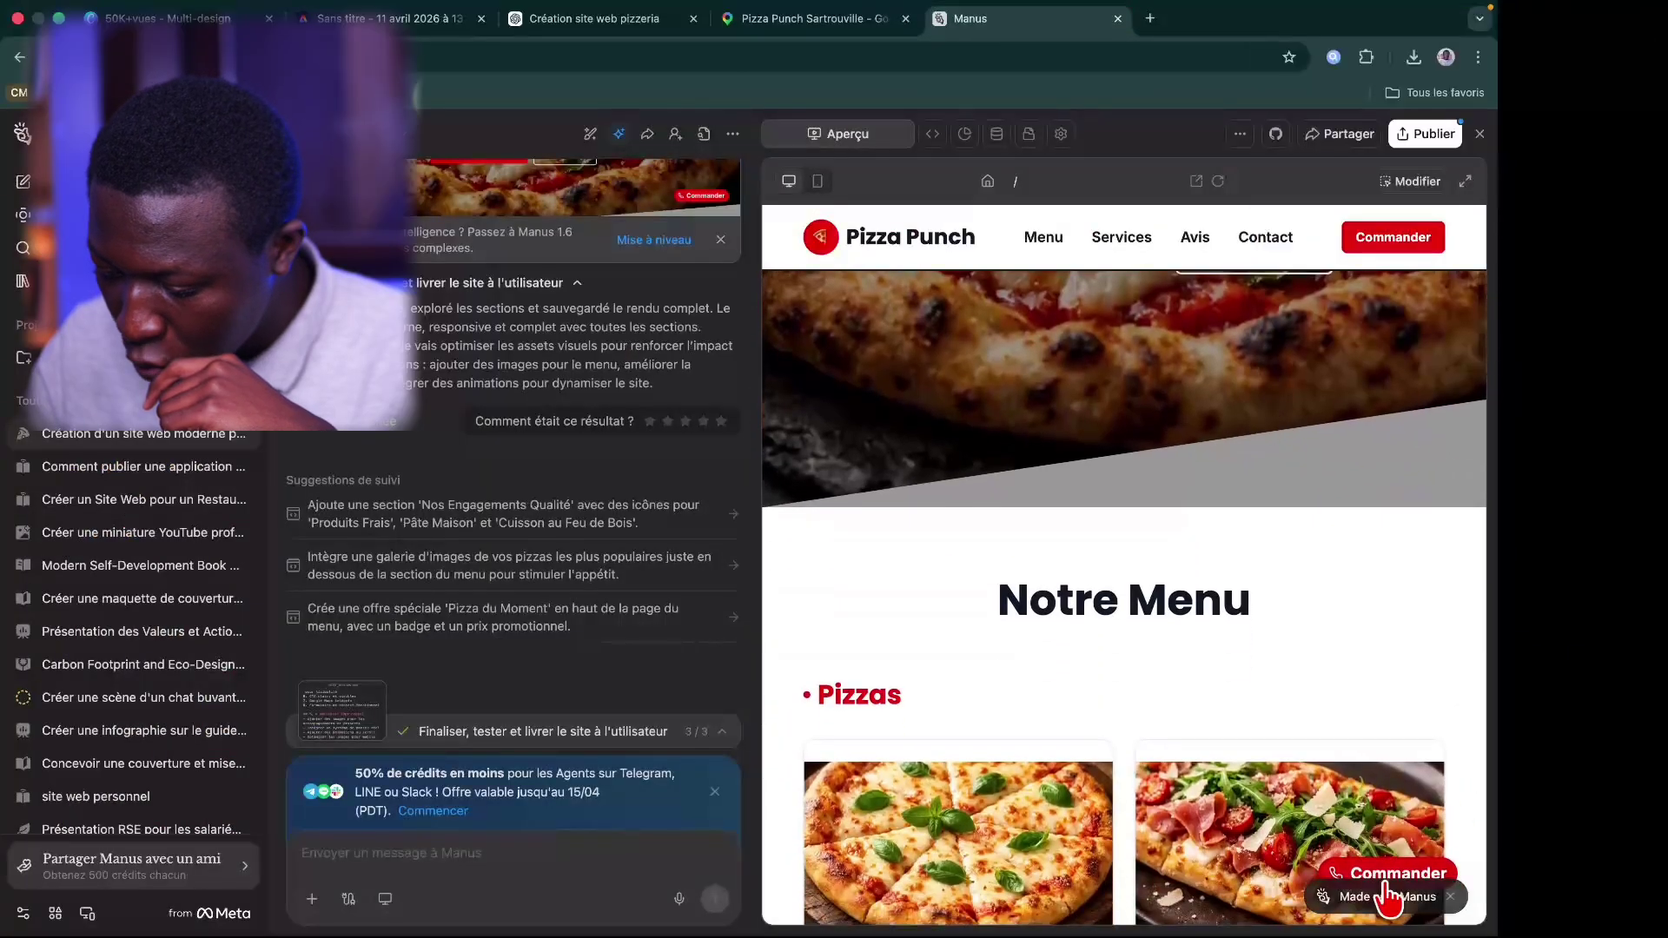
scroll(1348, 596, down, 4)
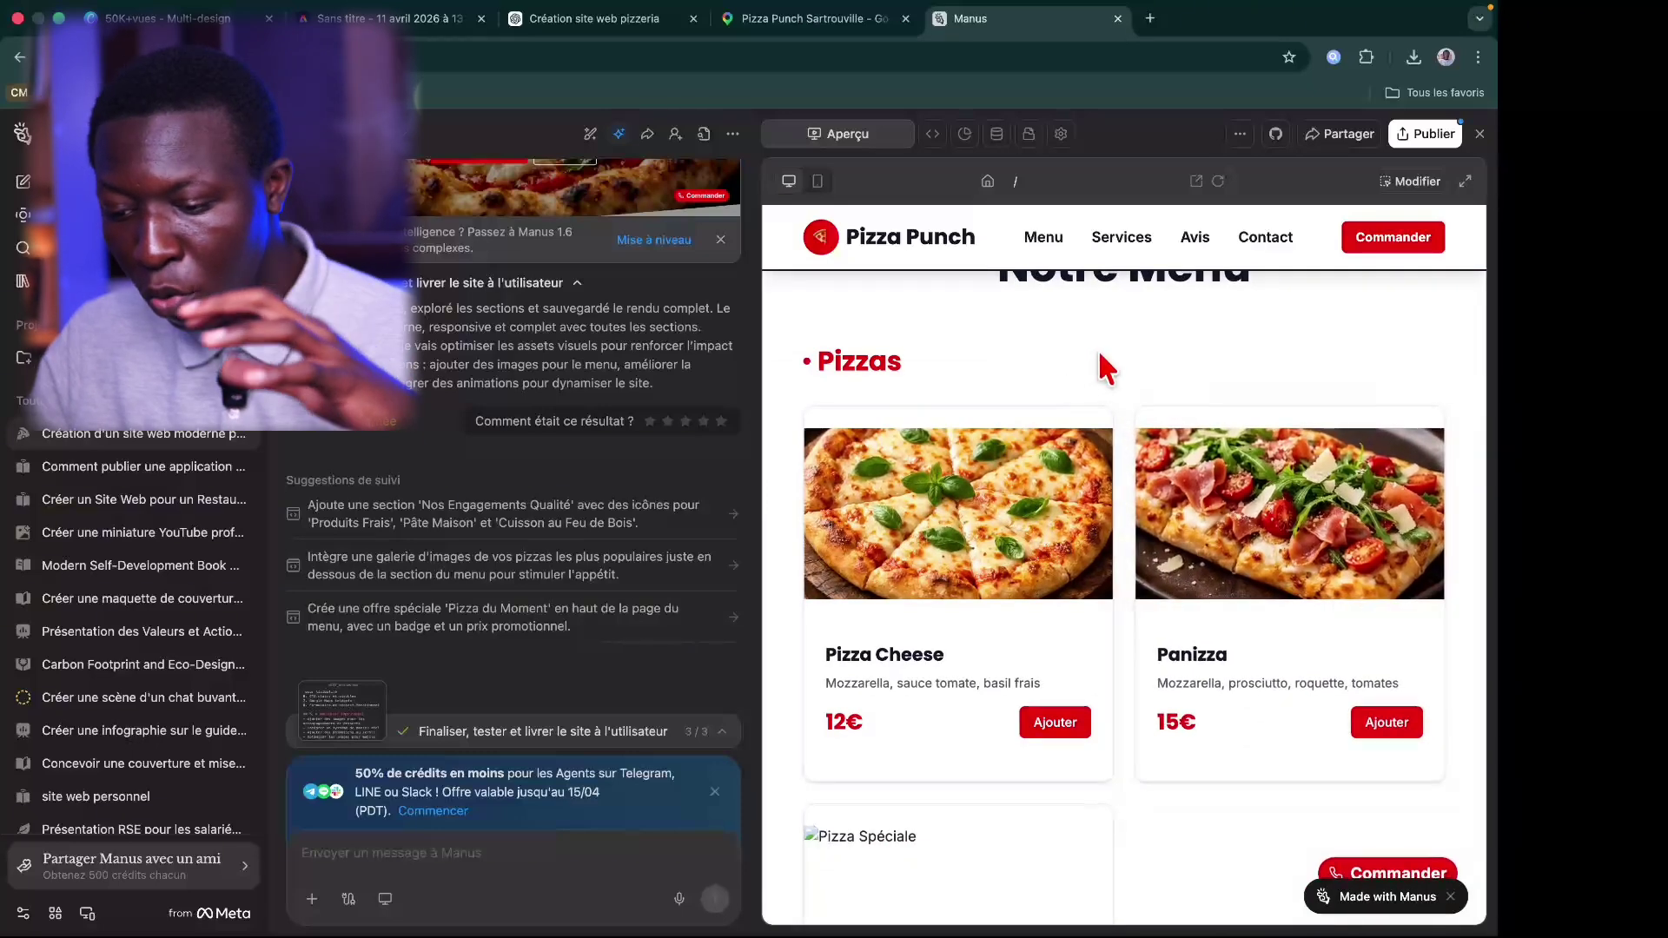
scroll(1094, 391, down, 5)
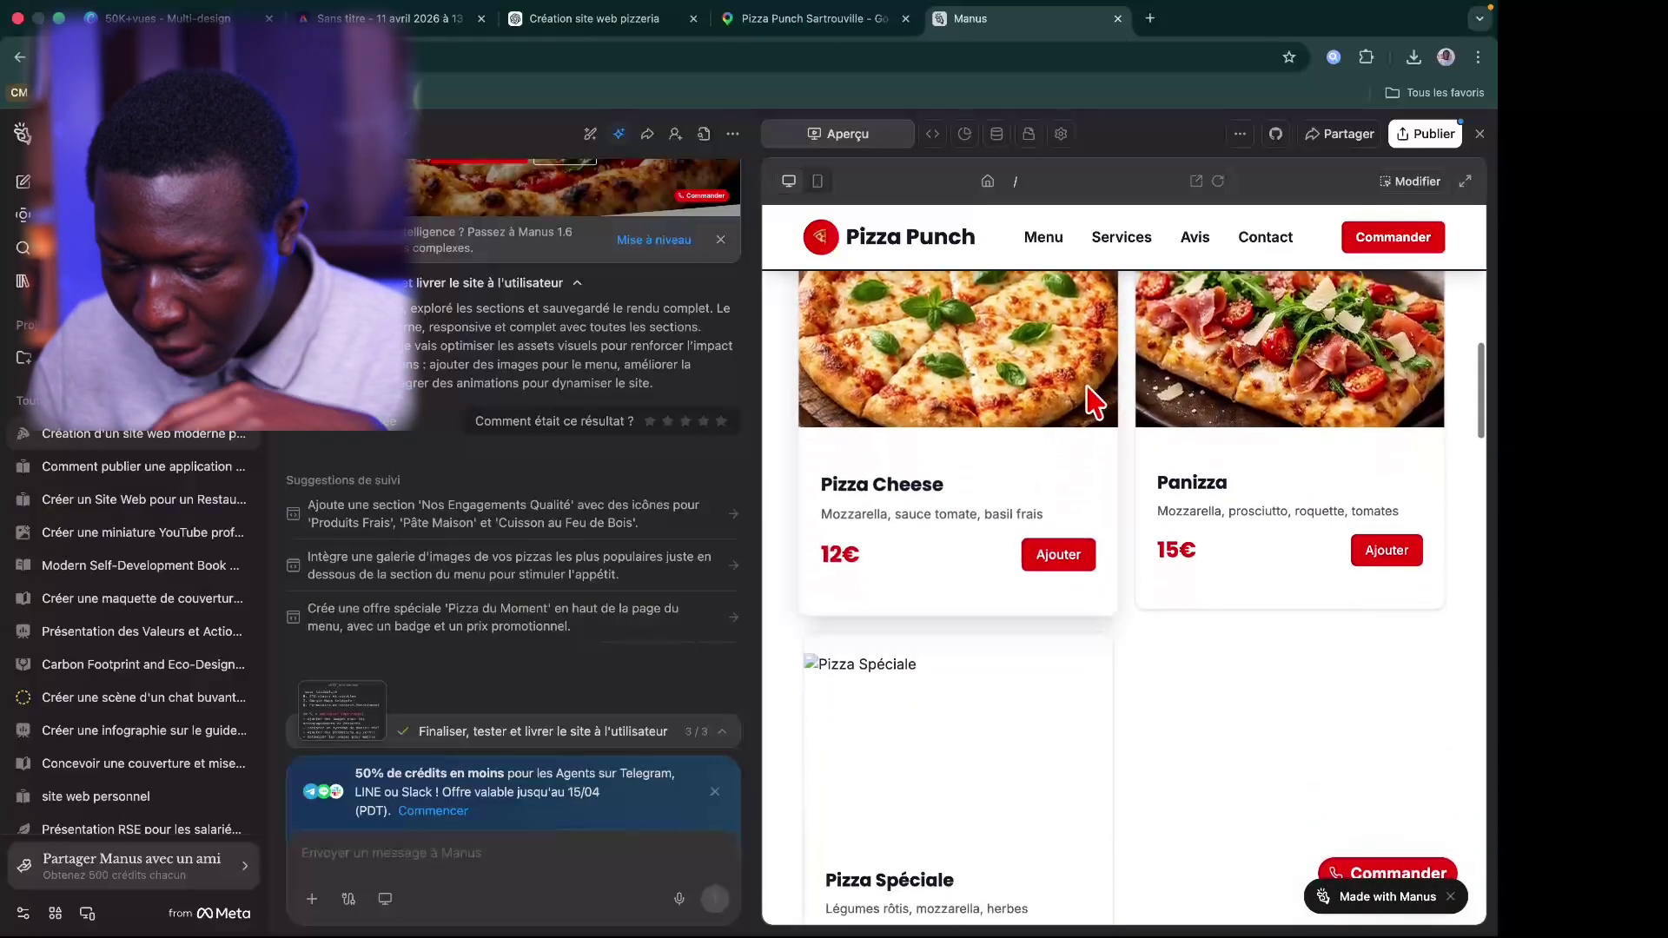
scroll(1086, 435, down, 6)
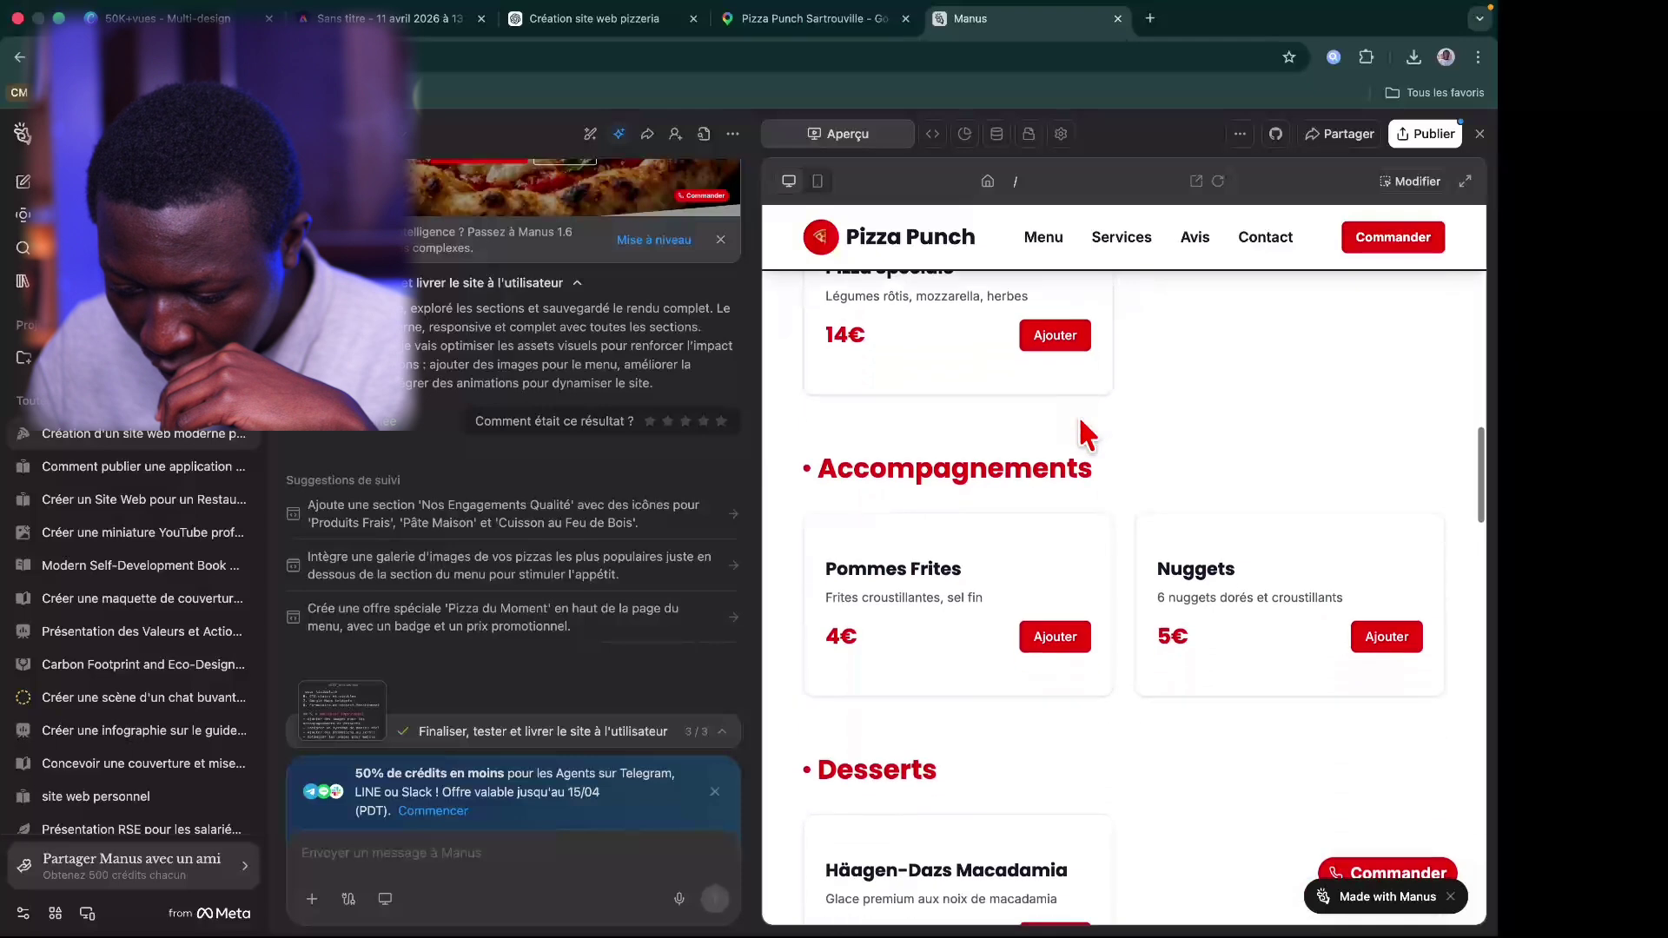
Step: Review the remaining sections of the site preview, from Nos Services, Avis Clients and Nous Localiser to the contact form and footer
scroll(1086, 434, down, 6)
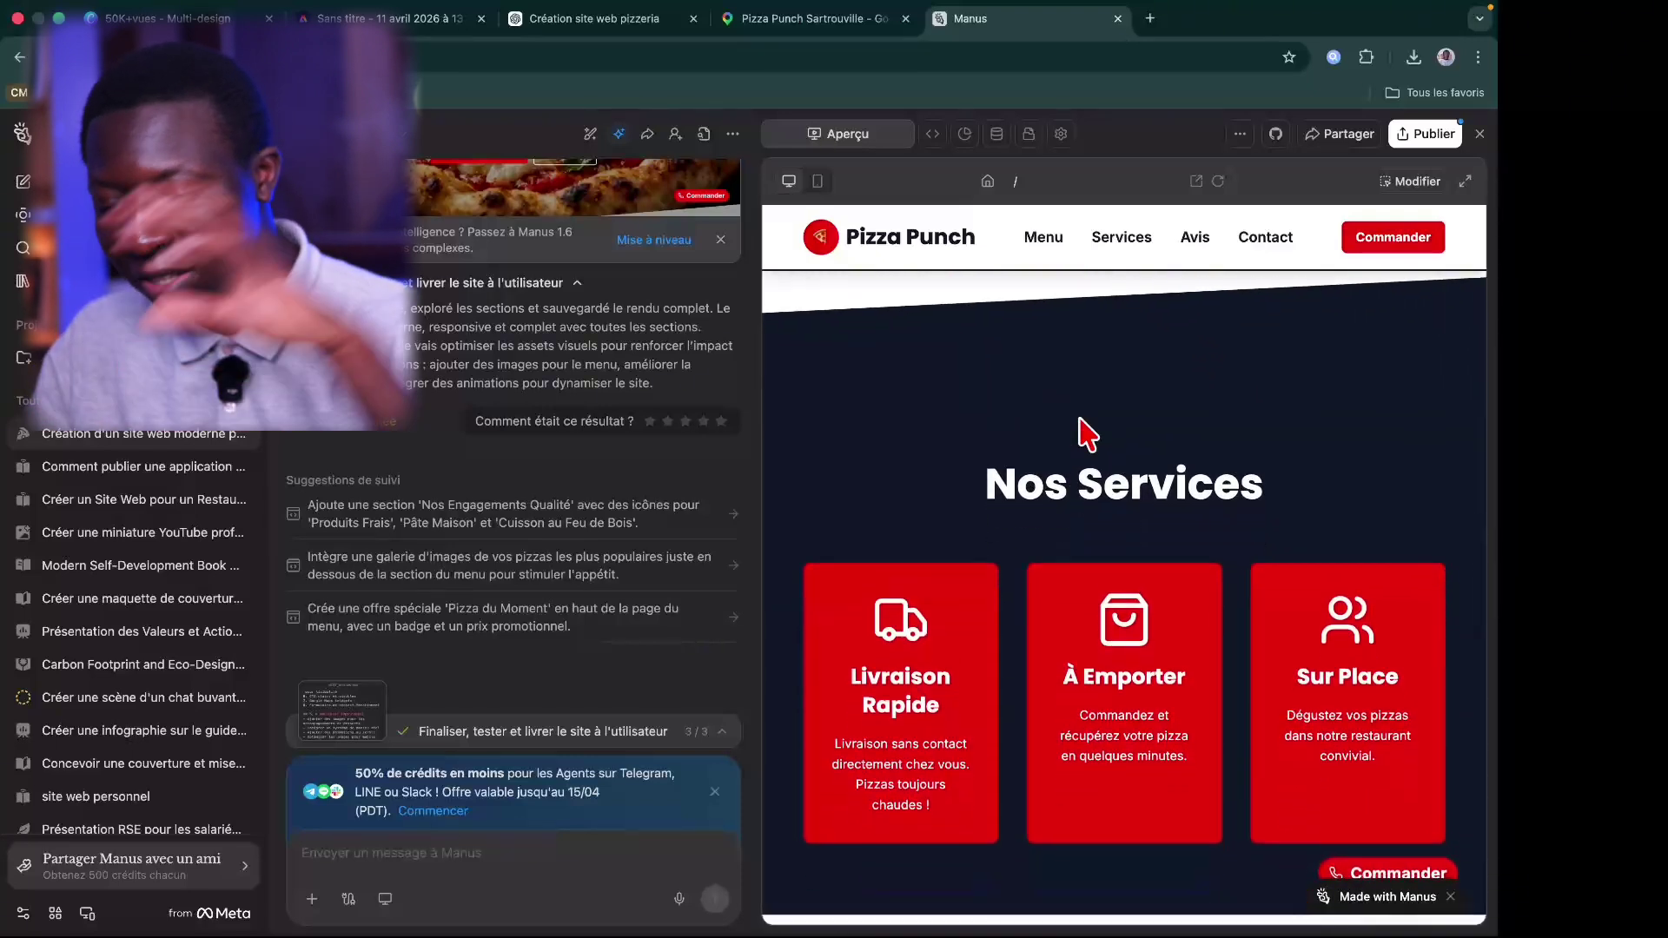
scroll(1086, 434, down, 1)
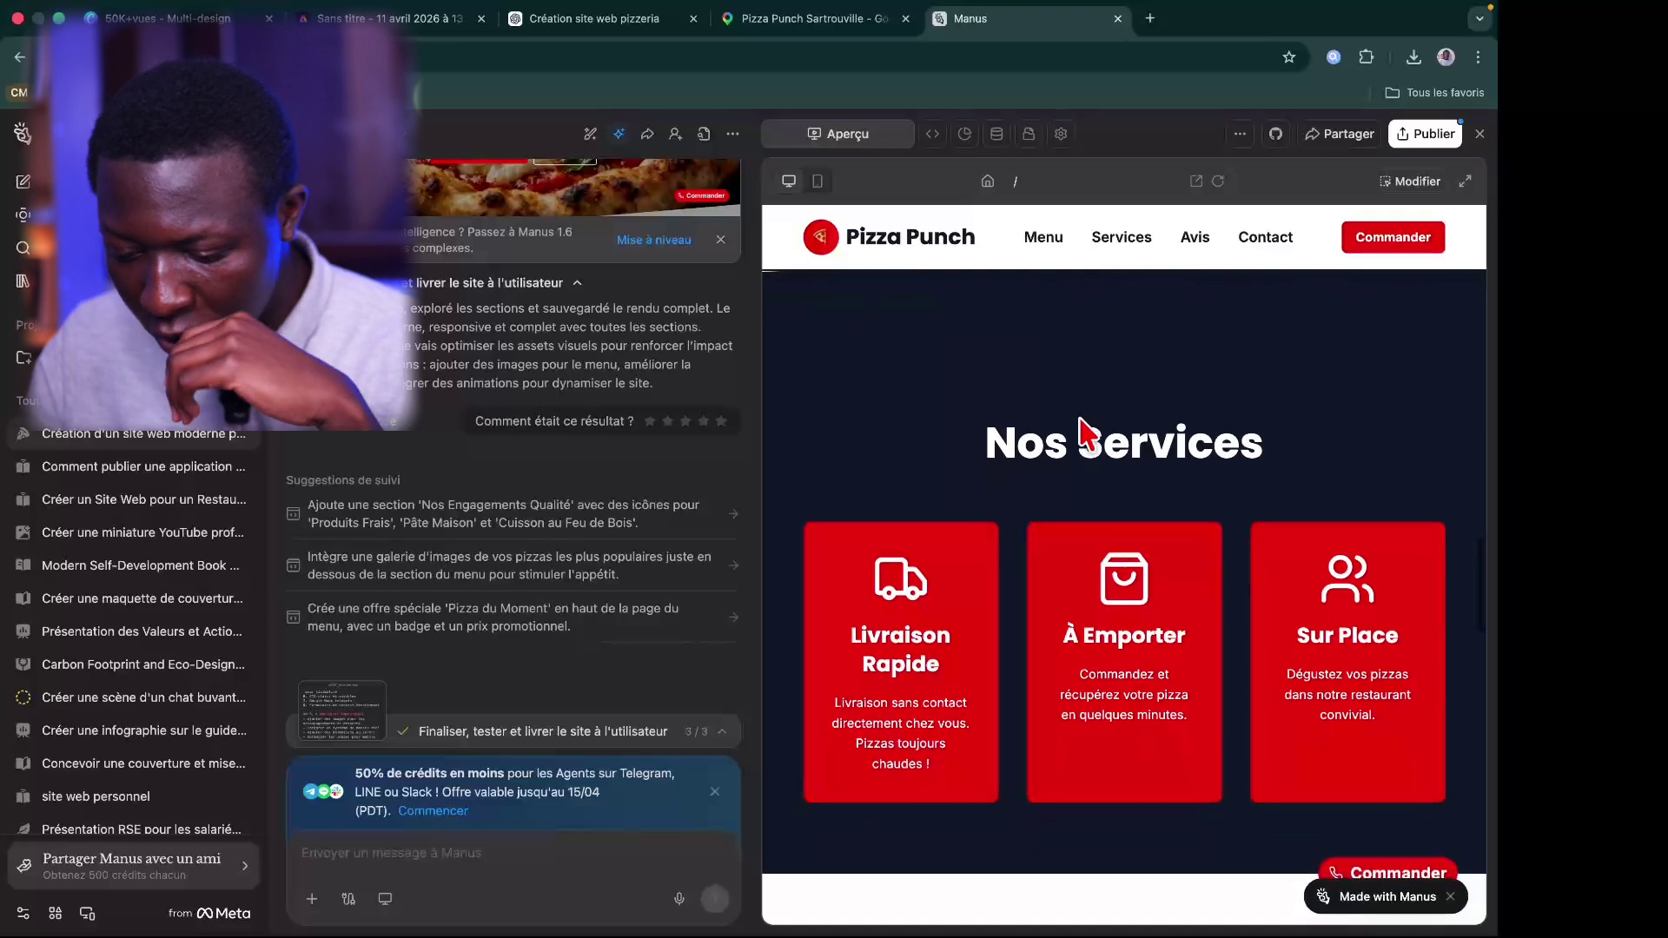
scroll(1081, 435, down, 1)
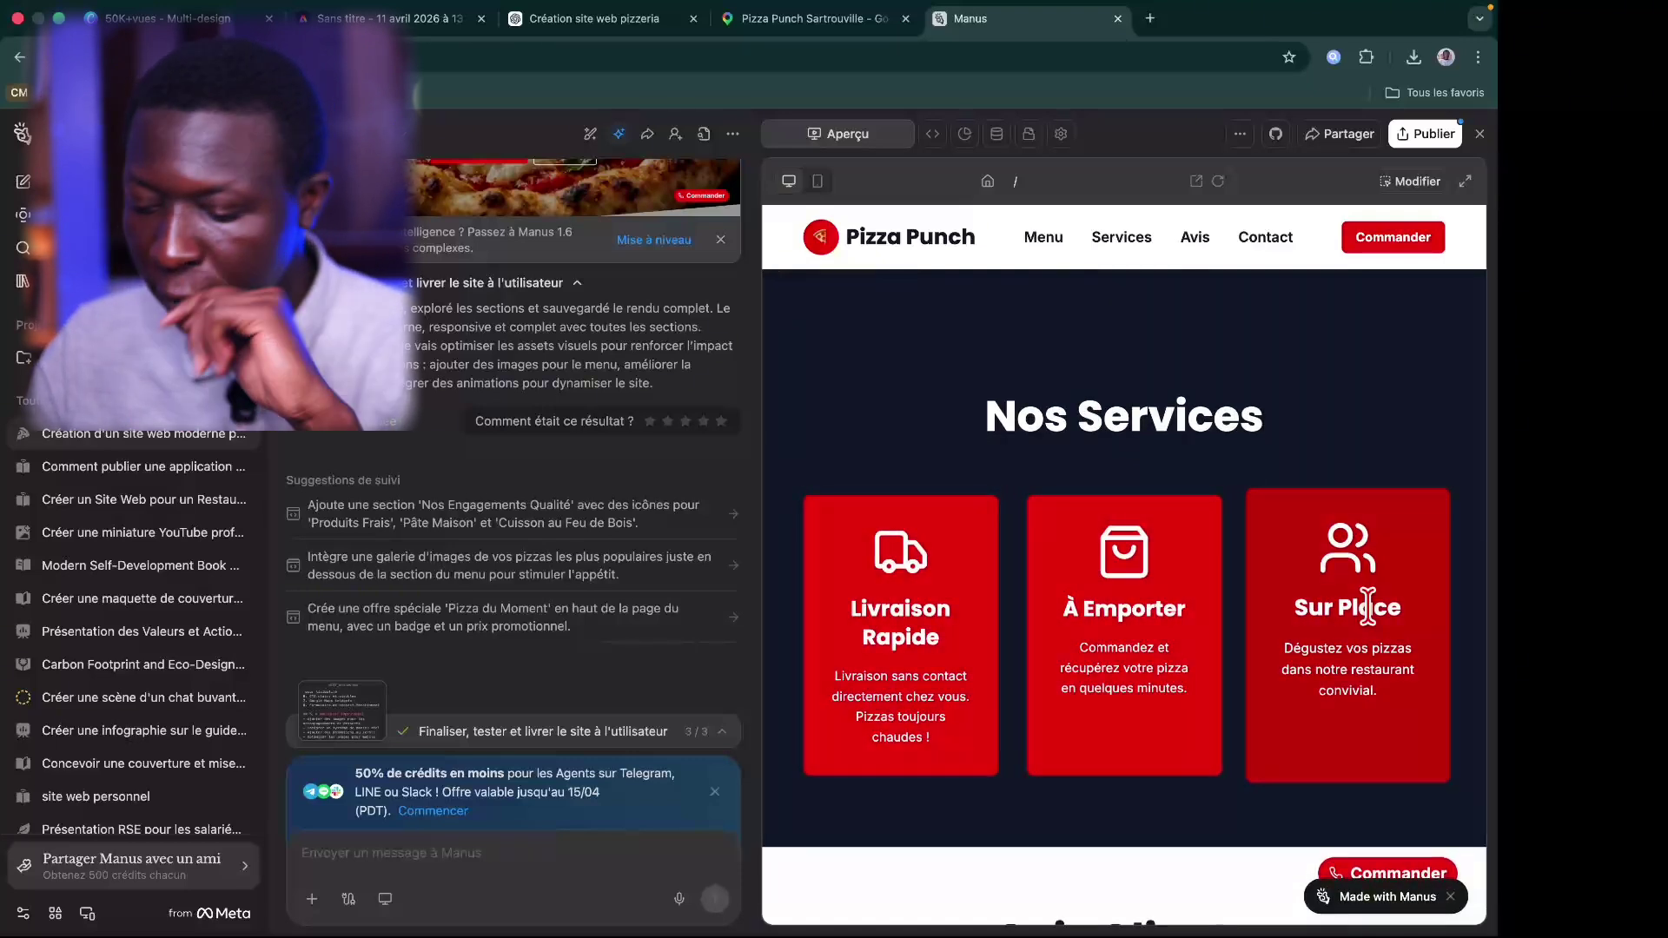
scroll(1367, 606, down, 10)
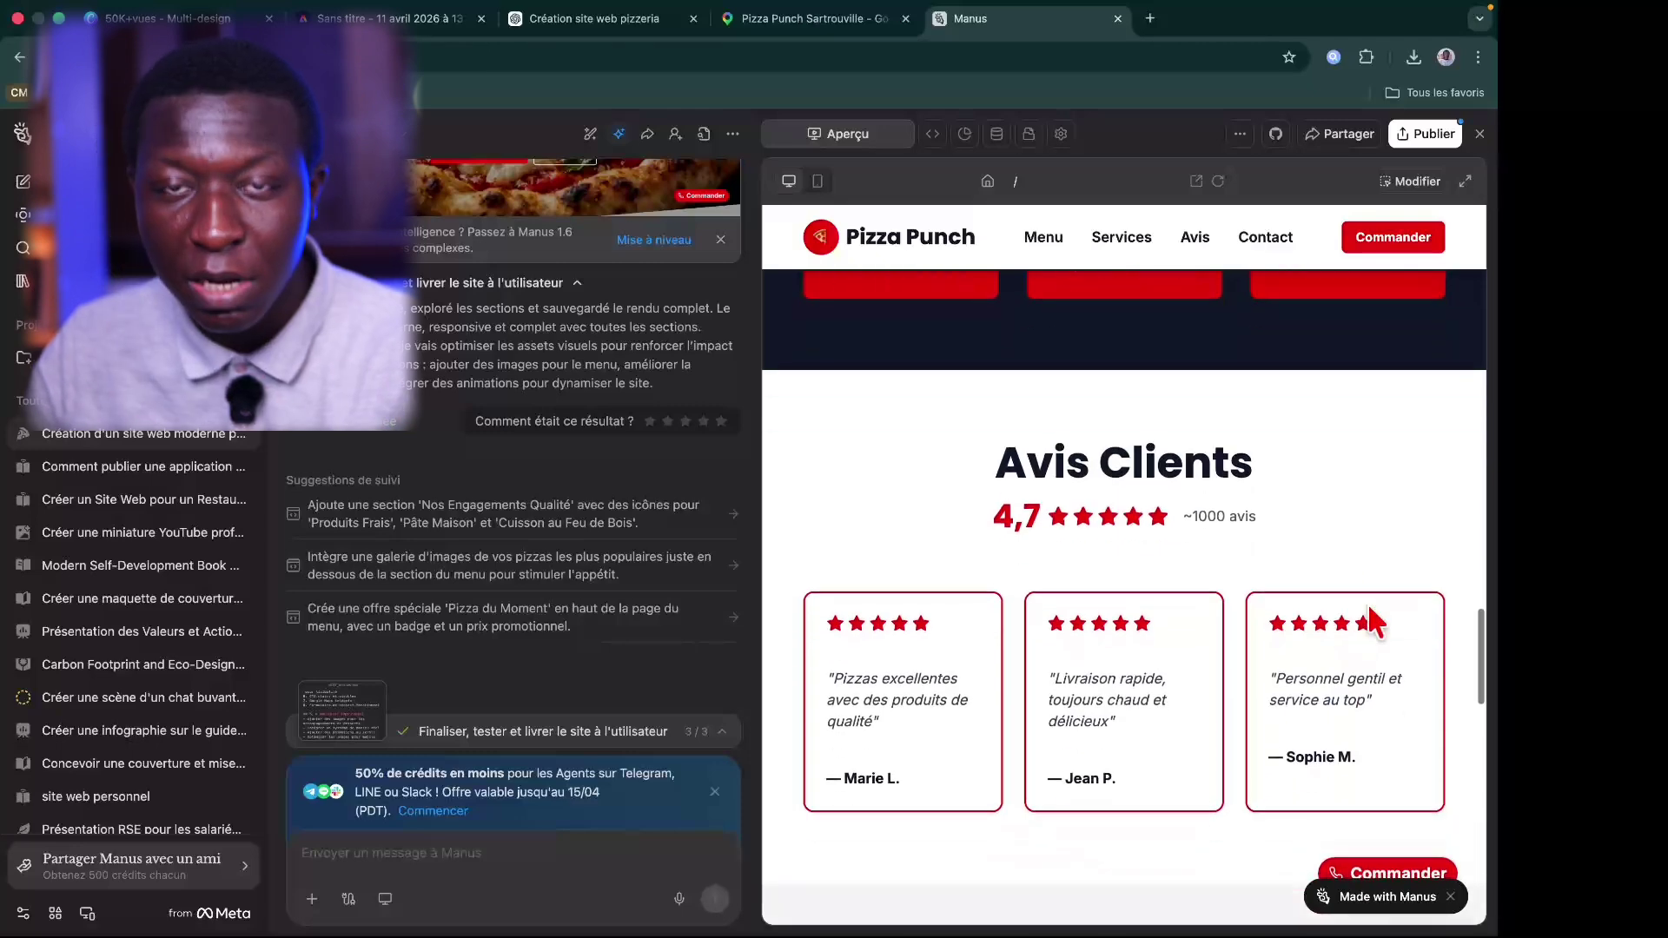
scroll(1371, 619, down, 5)
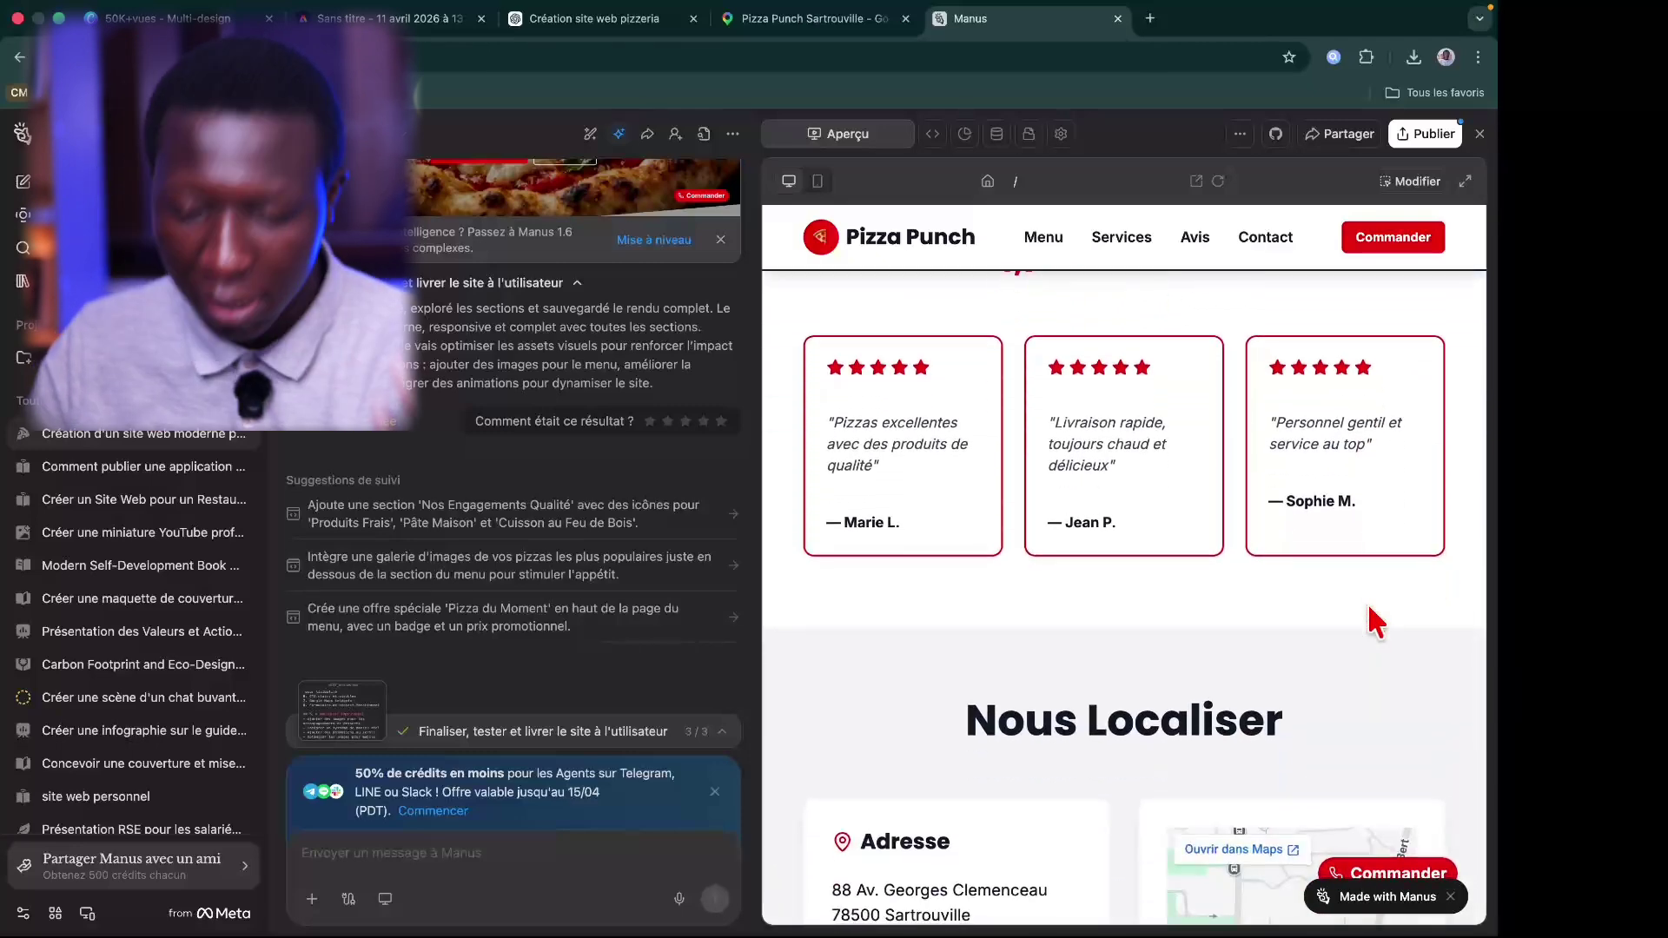
scroll(1373, 619, down, 5)
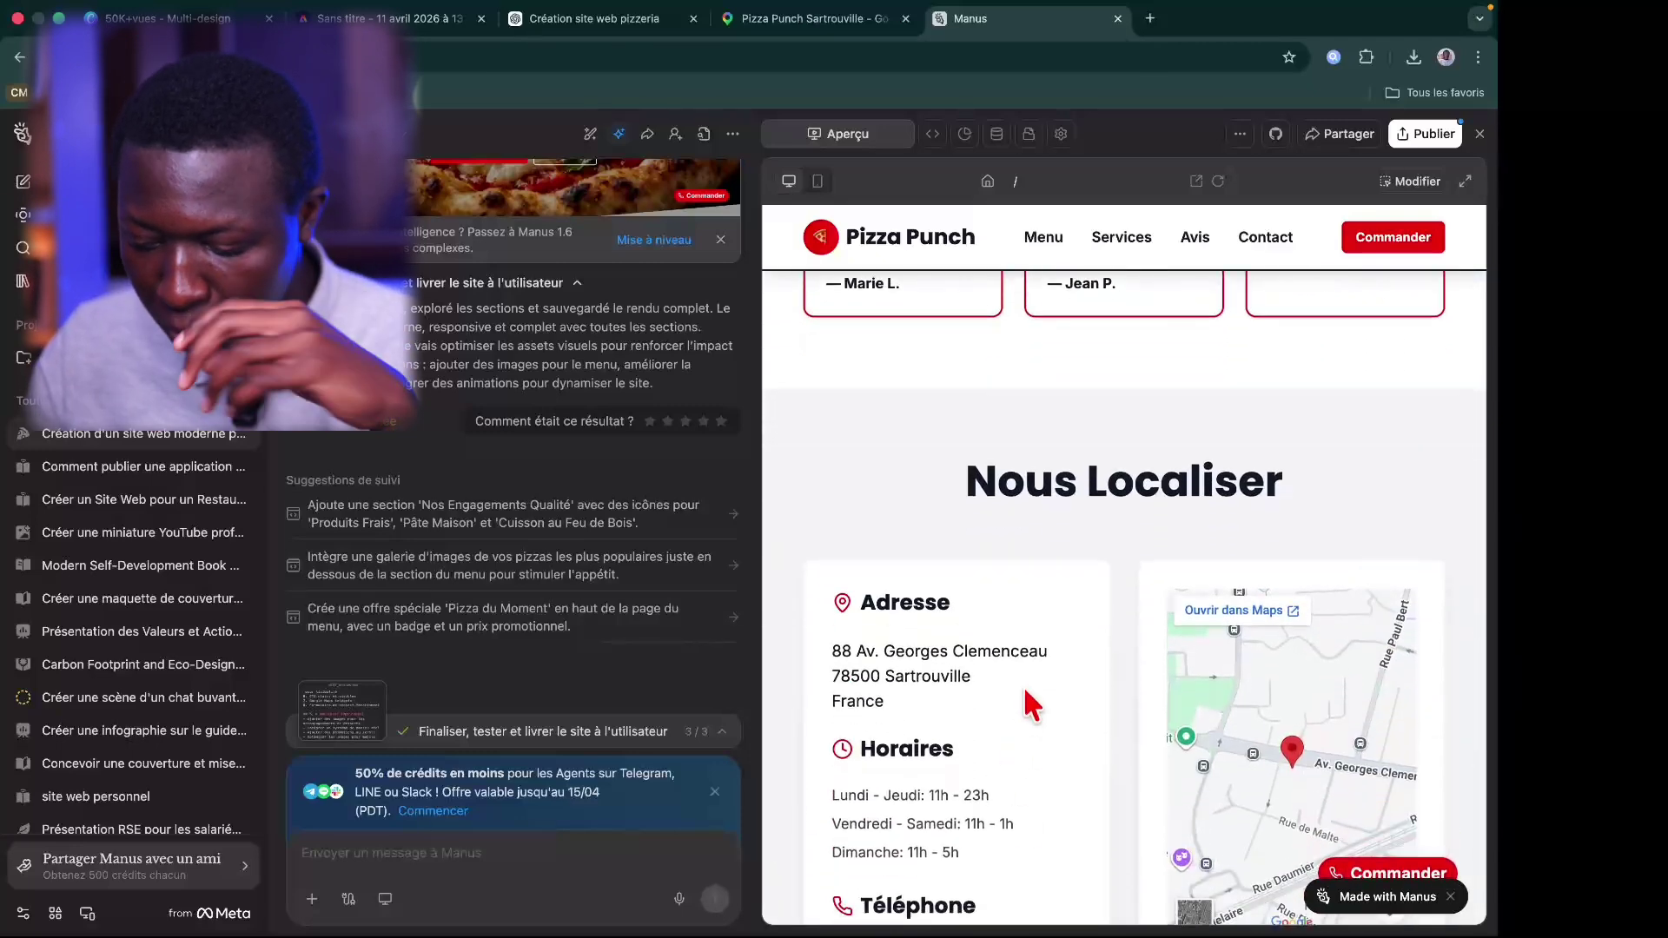
scroll(1030, 703, down, 6)
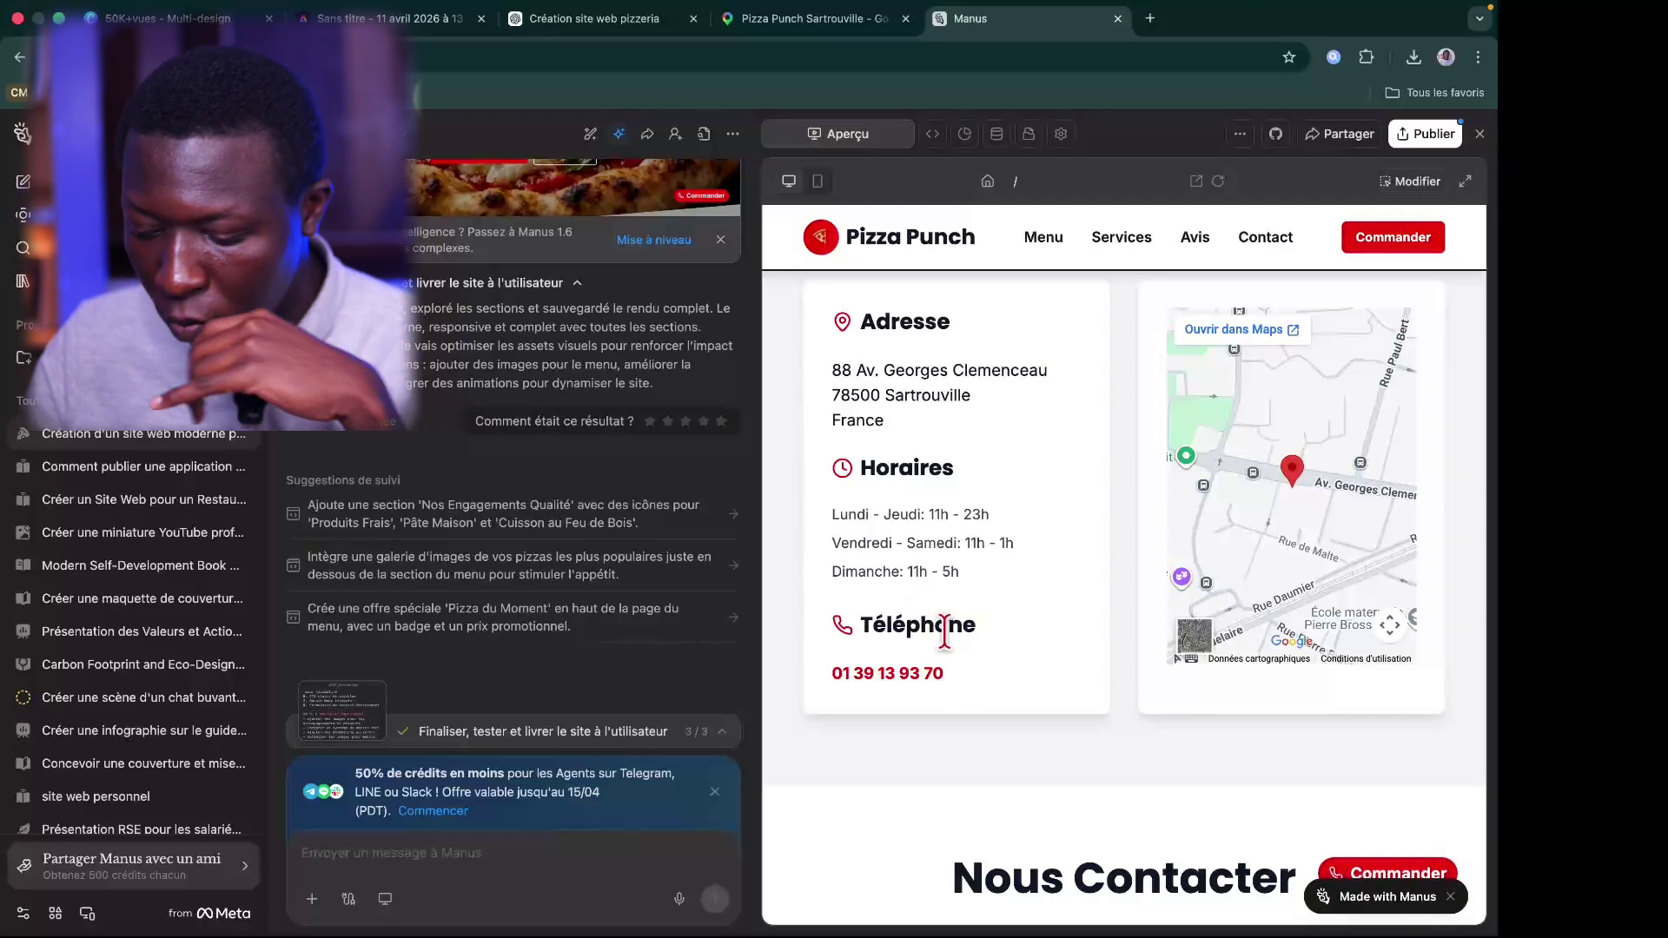
scroll(944, 632, down, 5)
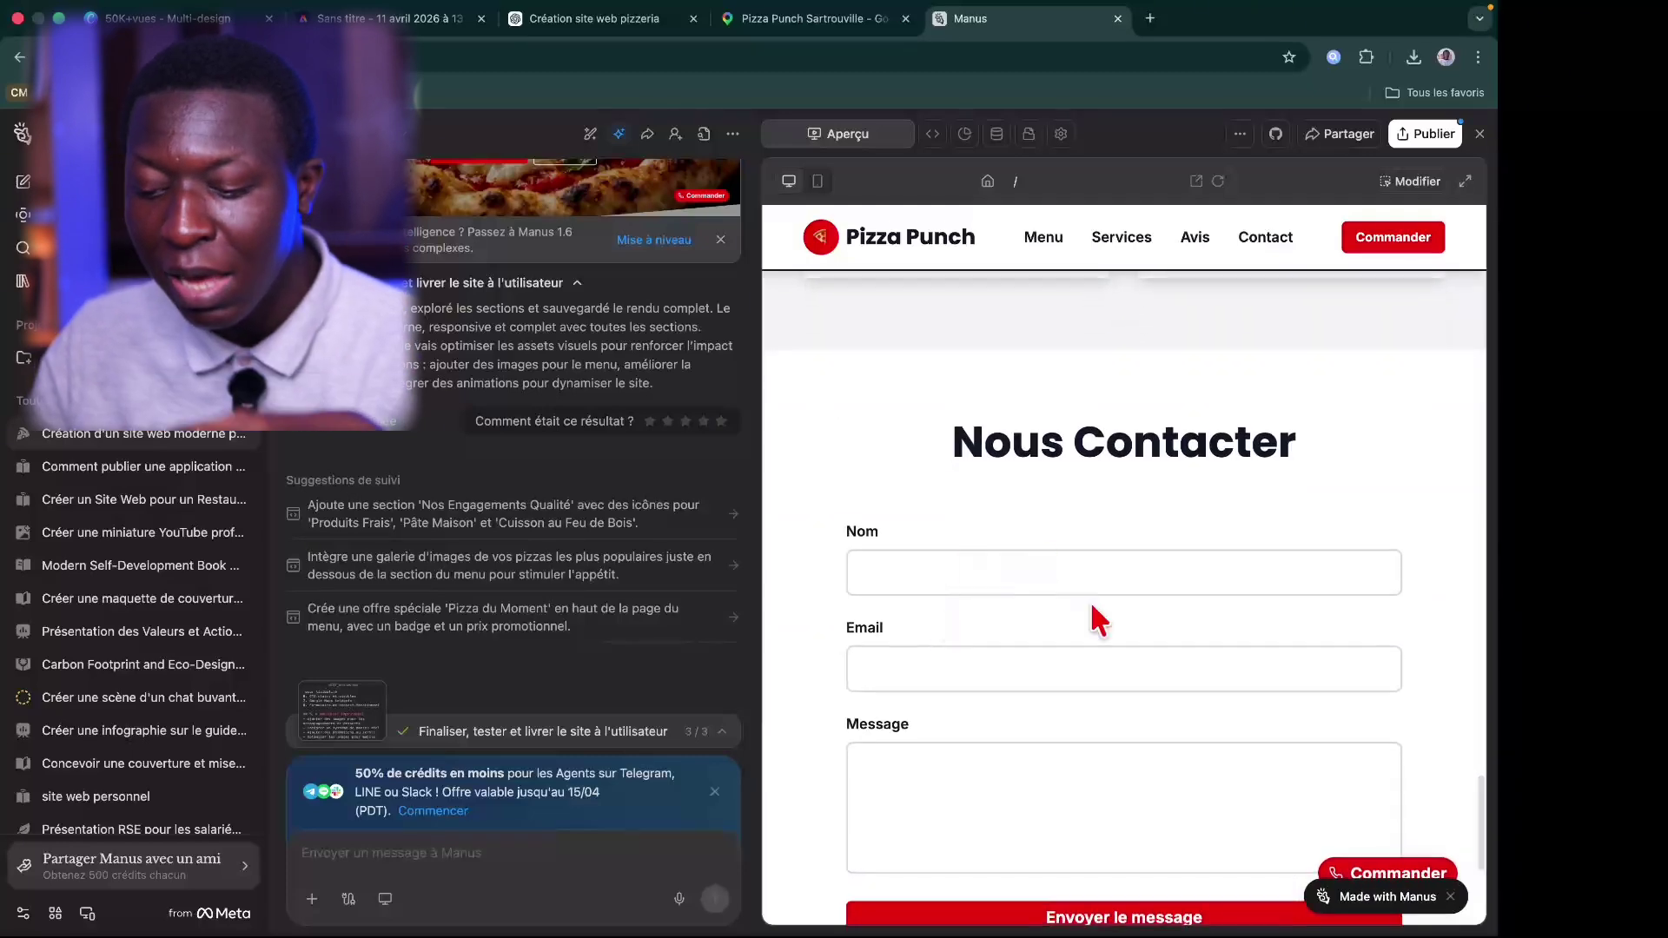
scroll(1099, 619, down, 2)
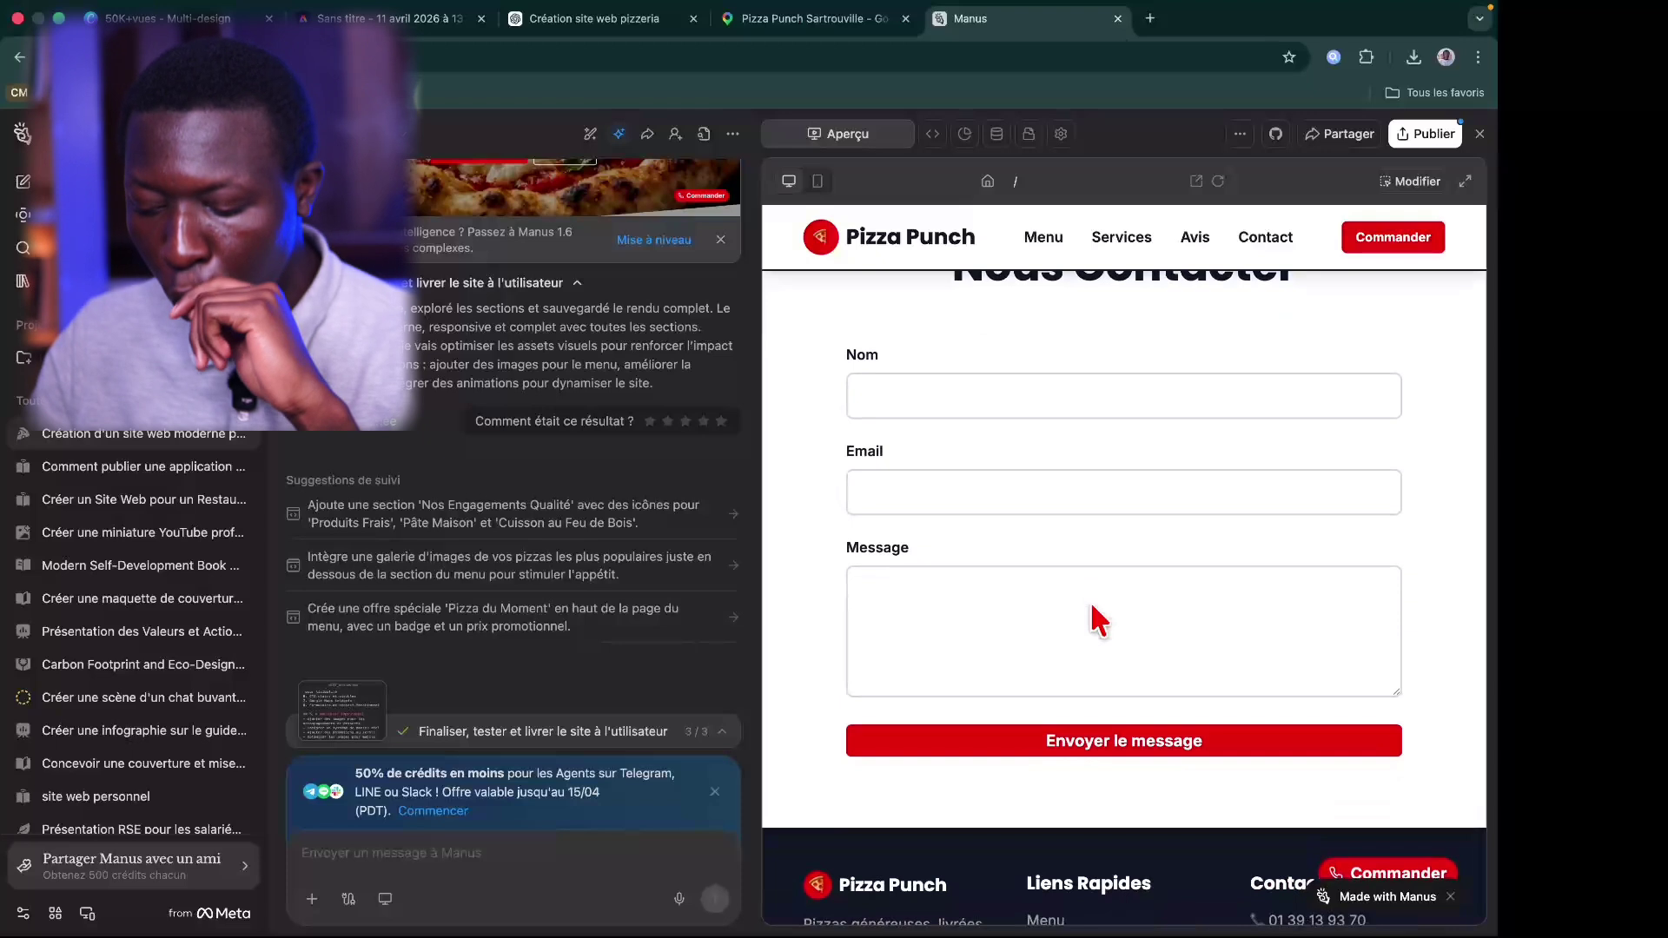
scroll(1099, 620, down, 2)
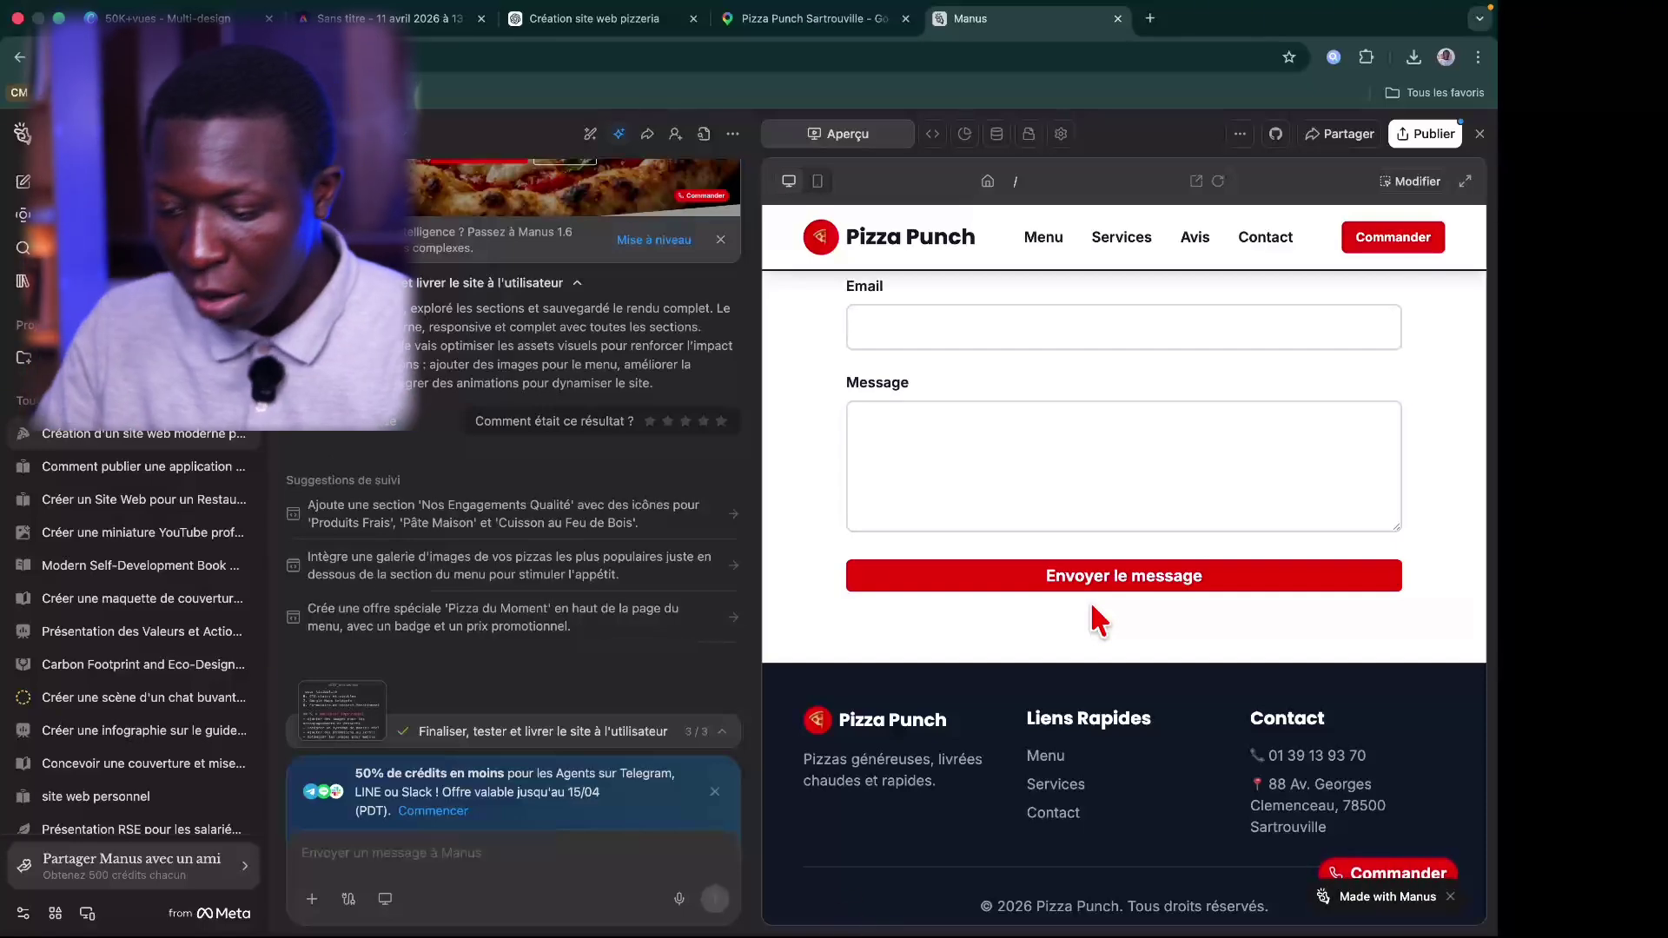
Step: Go back to the preview's Notre Menu section, then switch to Google Maps to compare it with the Tex Mex menu photo
scroll(1099, 619, up, 15)
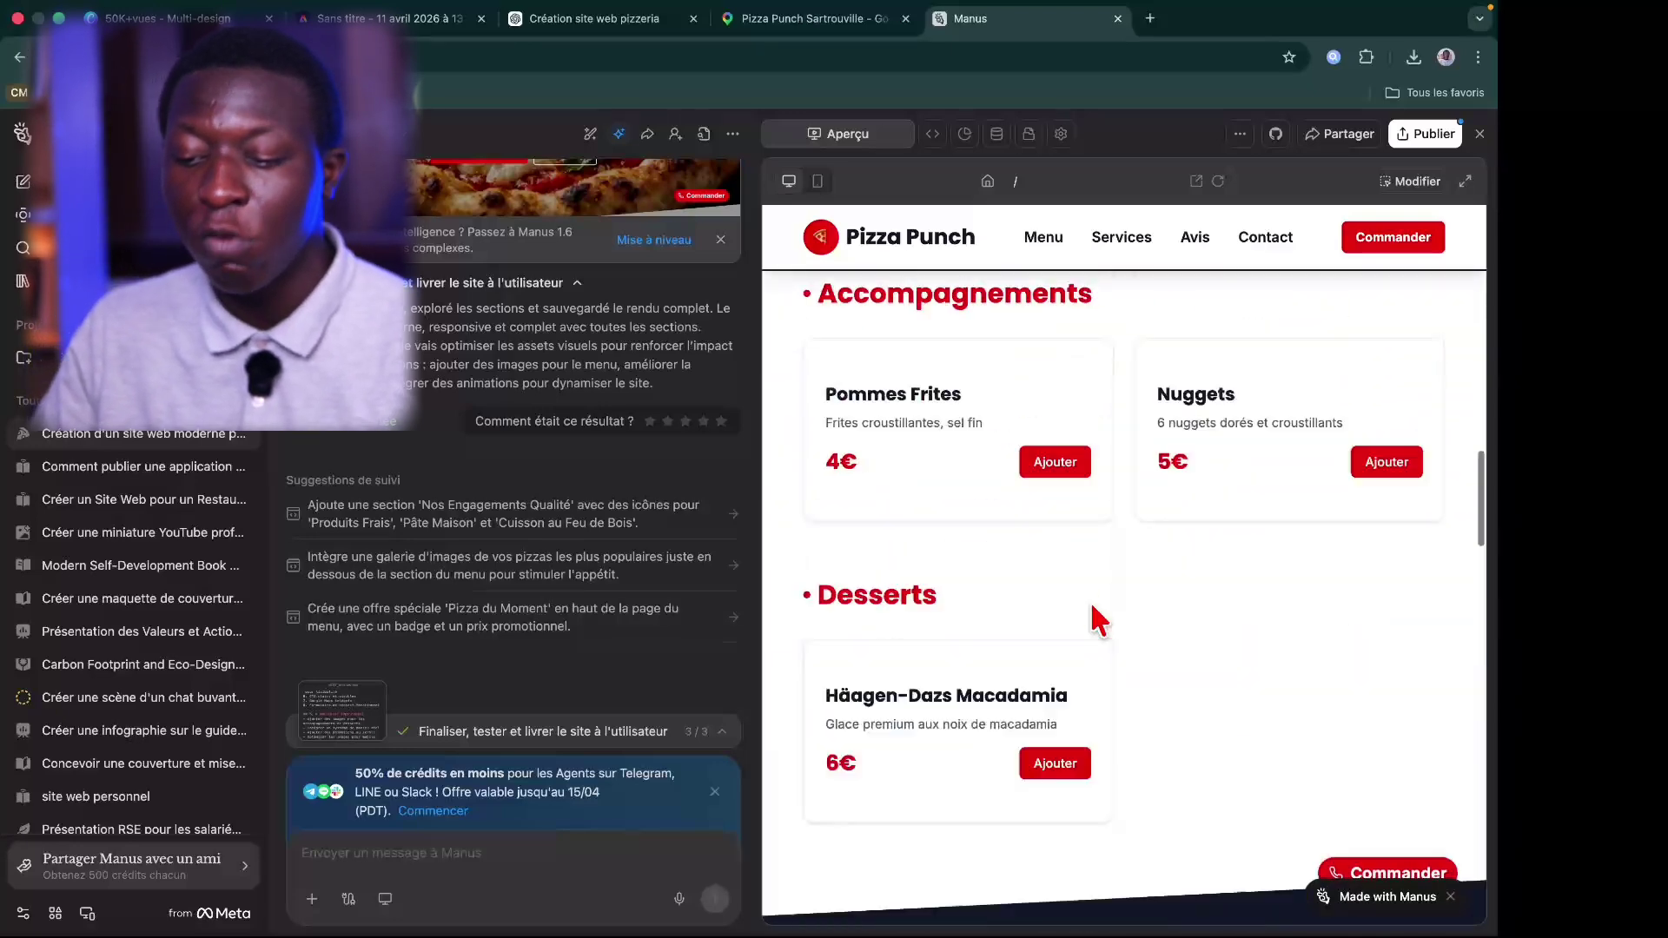
scroll(1099, 619, up, 10)
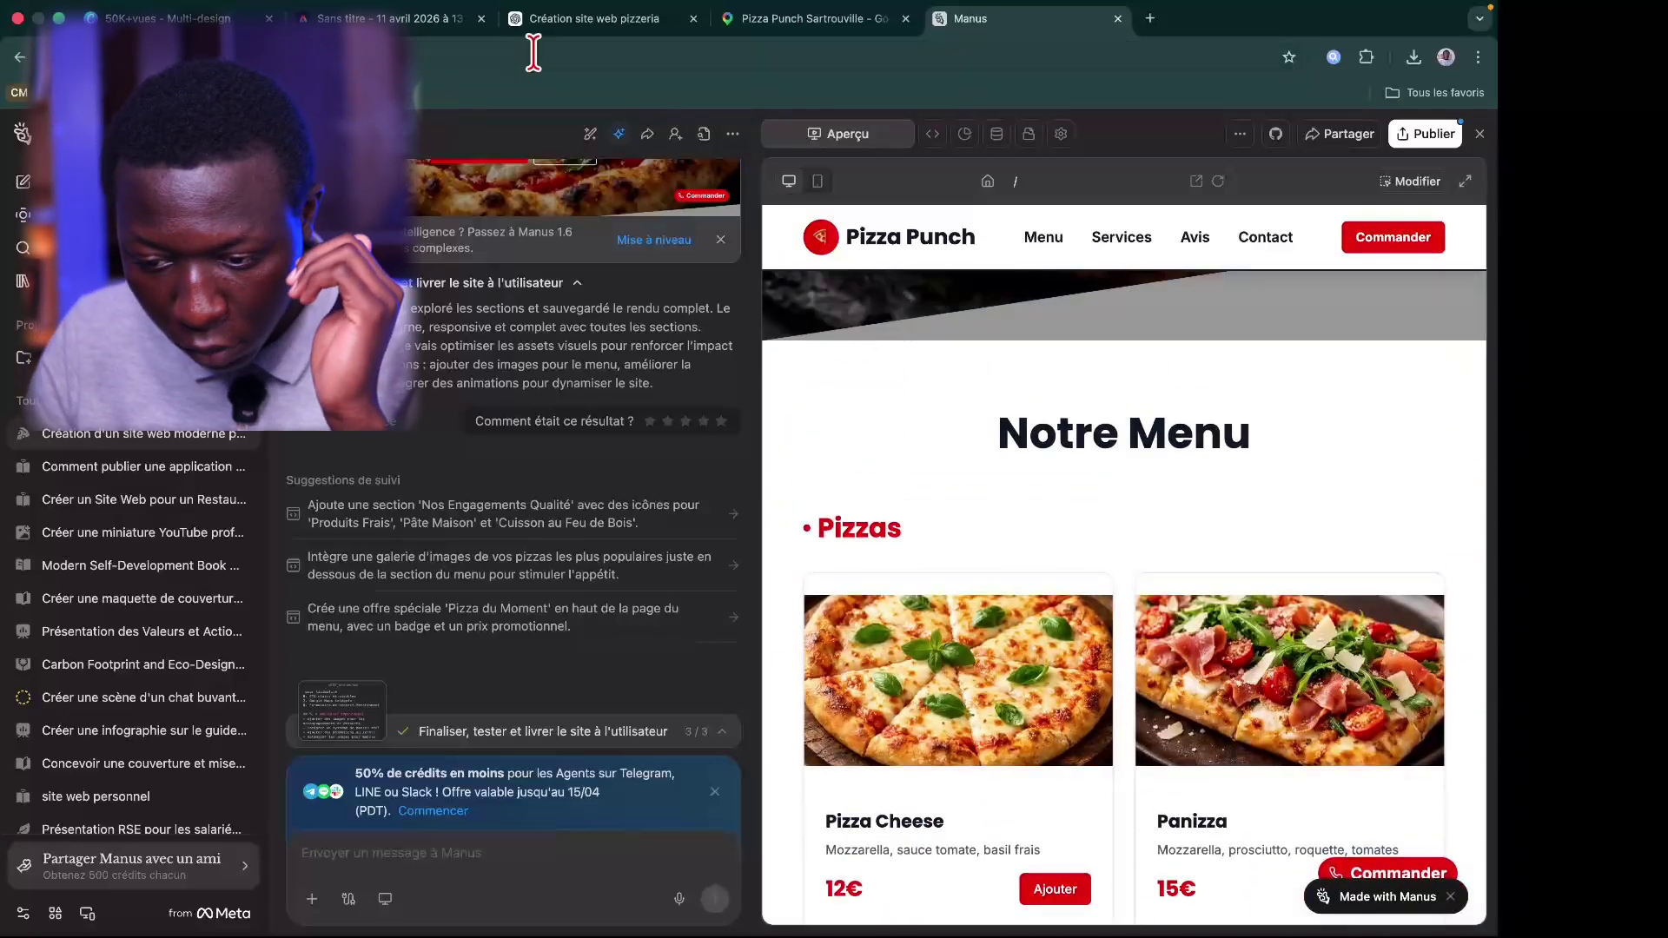
click(790, 19)
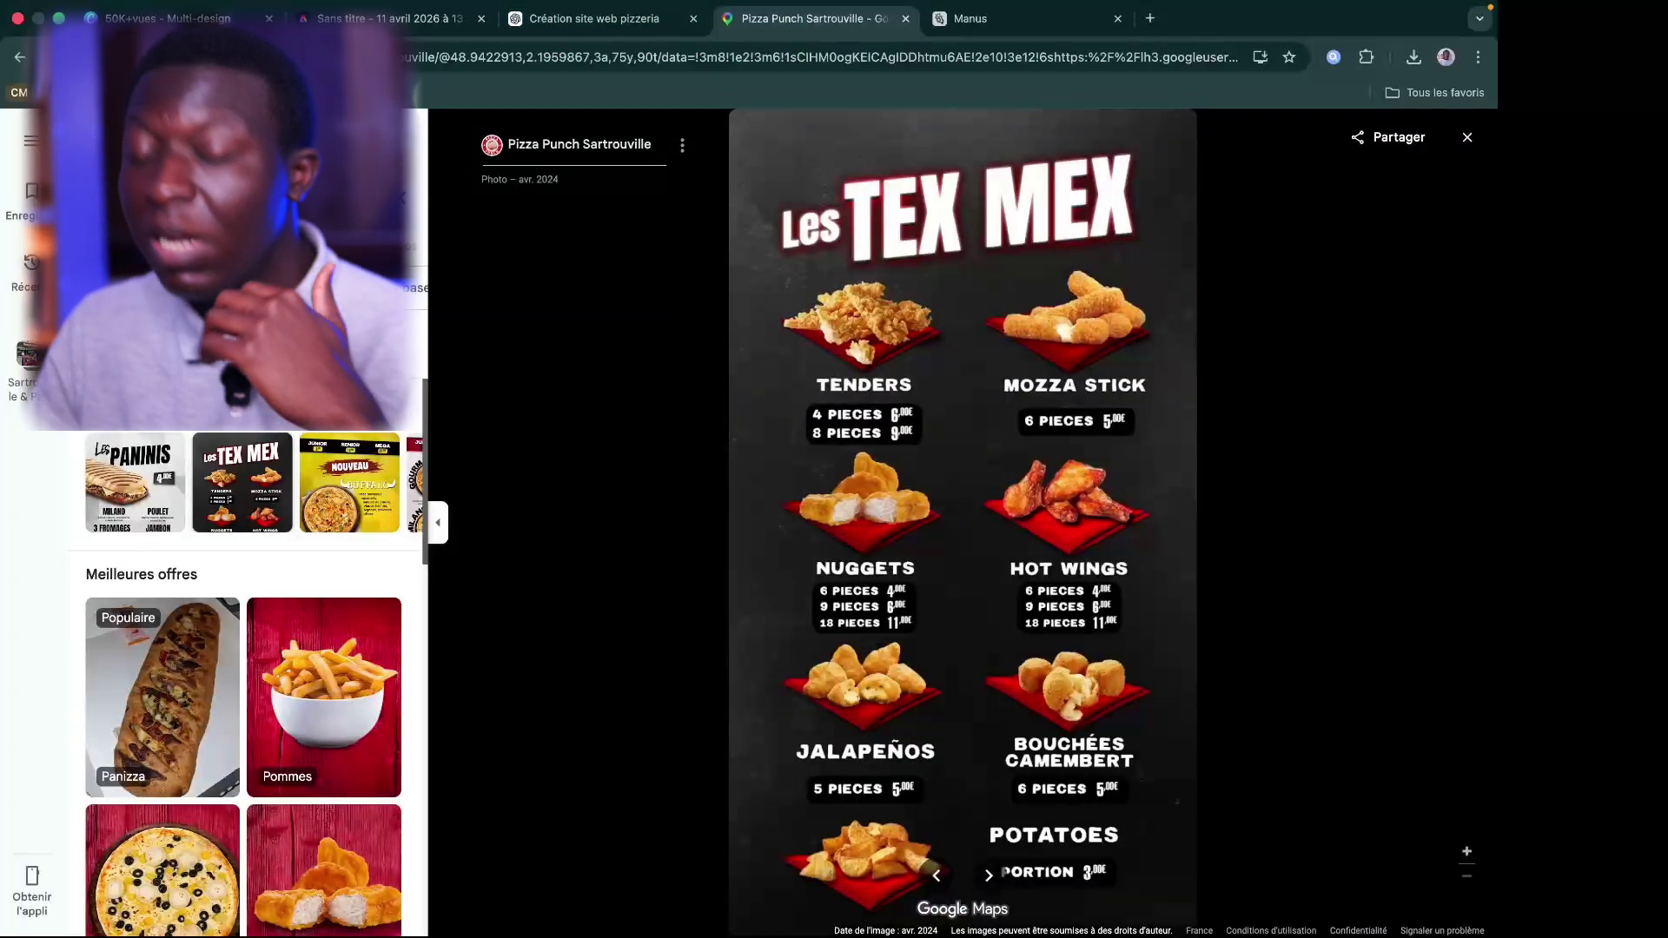